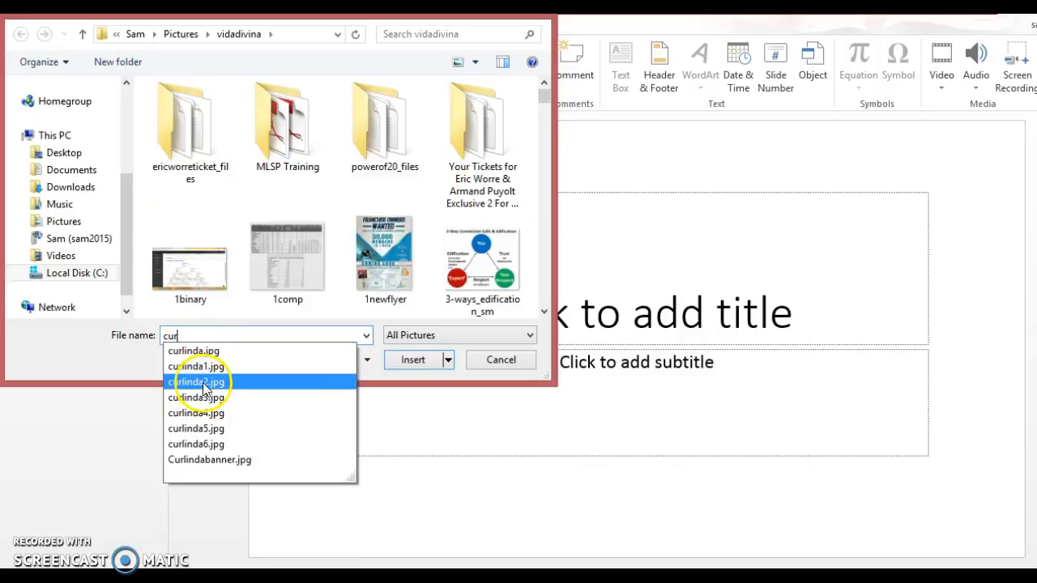
# - Insert the portrait photo curlinda2.jpg onto the first PowerPoint slide
pyautogui.click(196, 381)
pyautogui.click(407, 362)
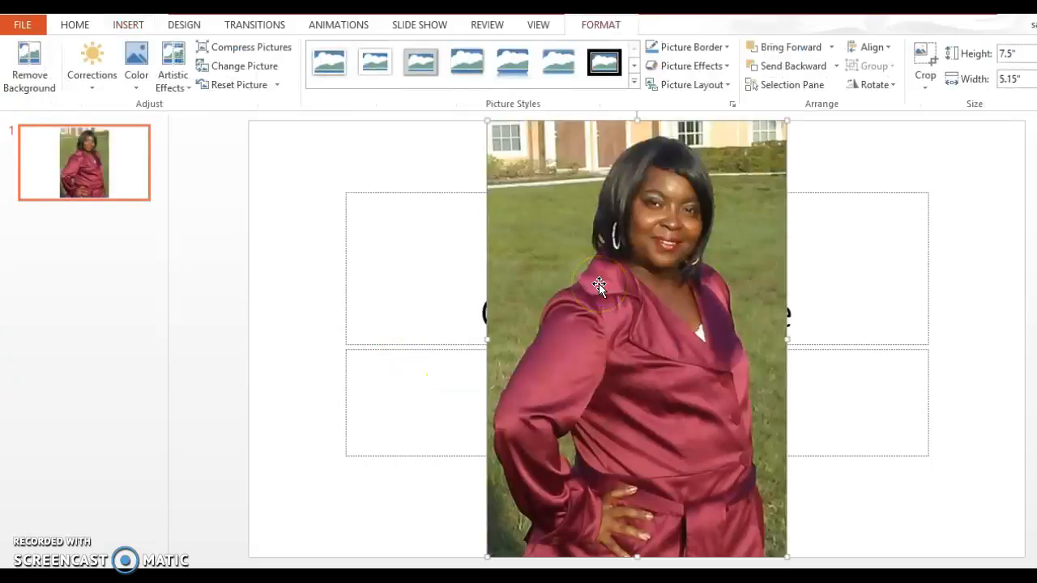
# - Start background removal on the portrait and extend the keep area to the photo's edges
pyautogui.click(731, 443)
pyautogui.click(16, 75)
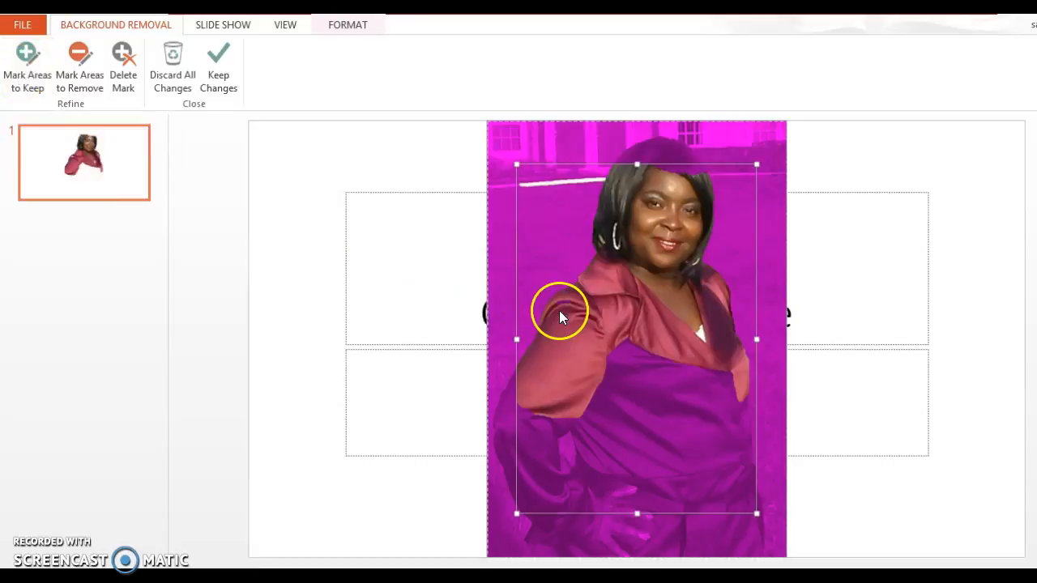
pyautogui.moveTo(638, 165); pyautogui.dragTo(637, 135)
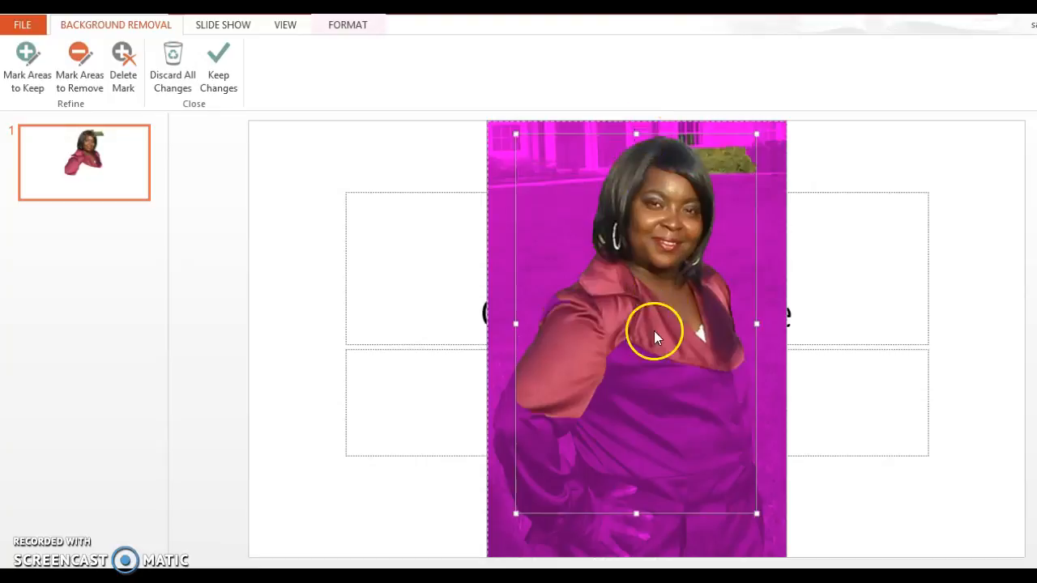
pyautogui.moveTo(636, 512); pyautogui.dragTo(636, 559)
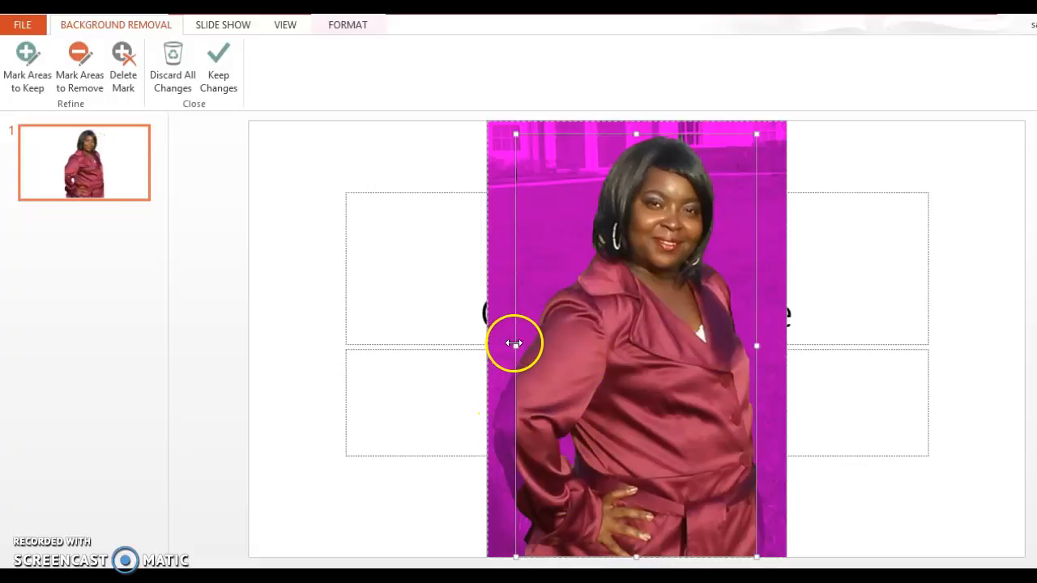
pyautogui.moveTo(513, 343); pyautogui.dragTo(489, 334)
pyautogui.moveTo(756, 344); pyautogui.dragTo(773, 344)
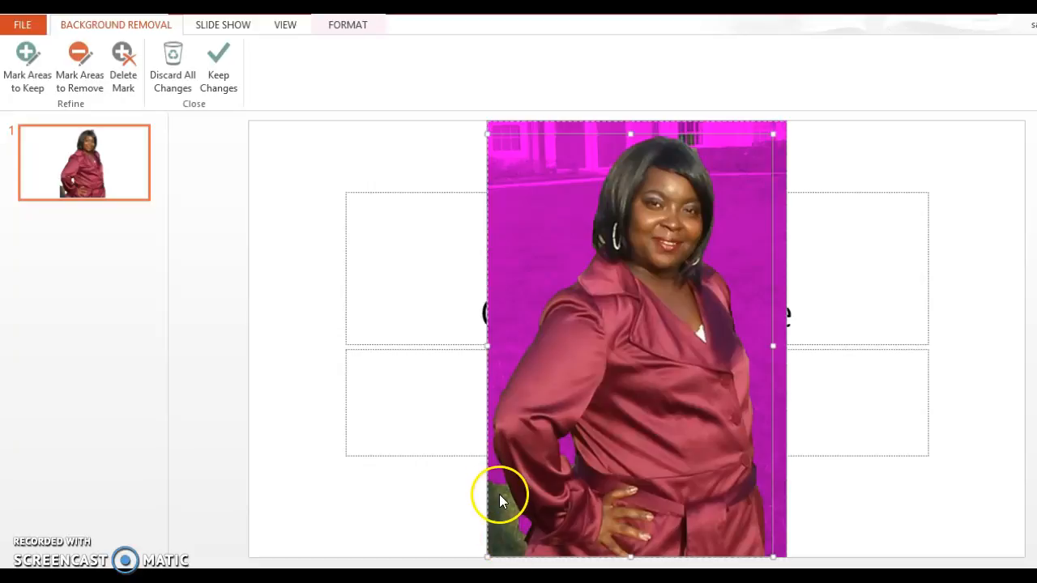
# - Mark the green plant strip at bottom left as background to remove
pyautogui.click(83, 84)
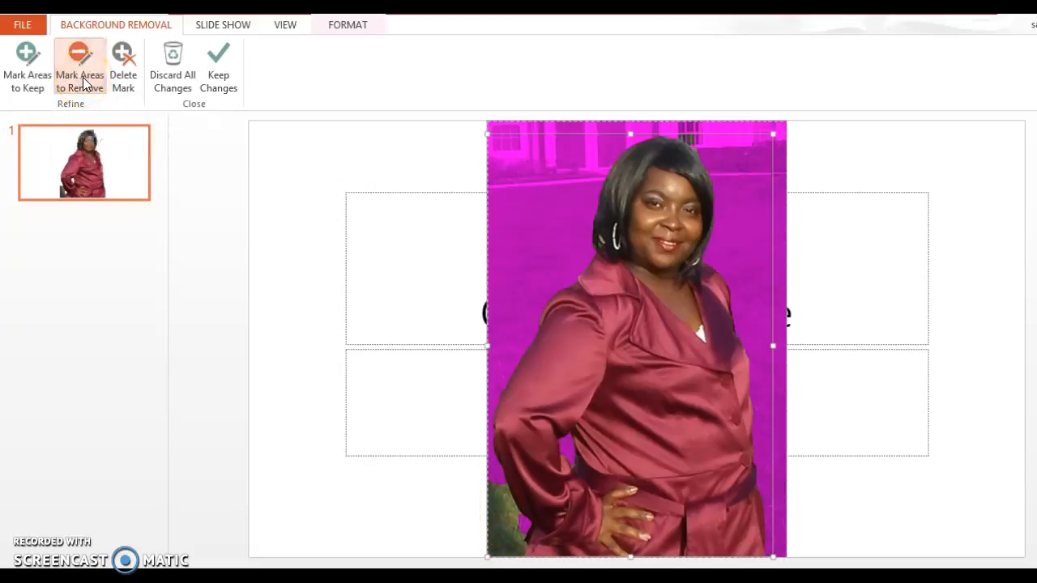
pyautogui.click(497, 481)
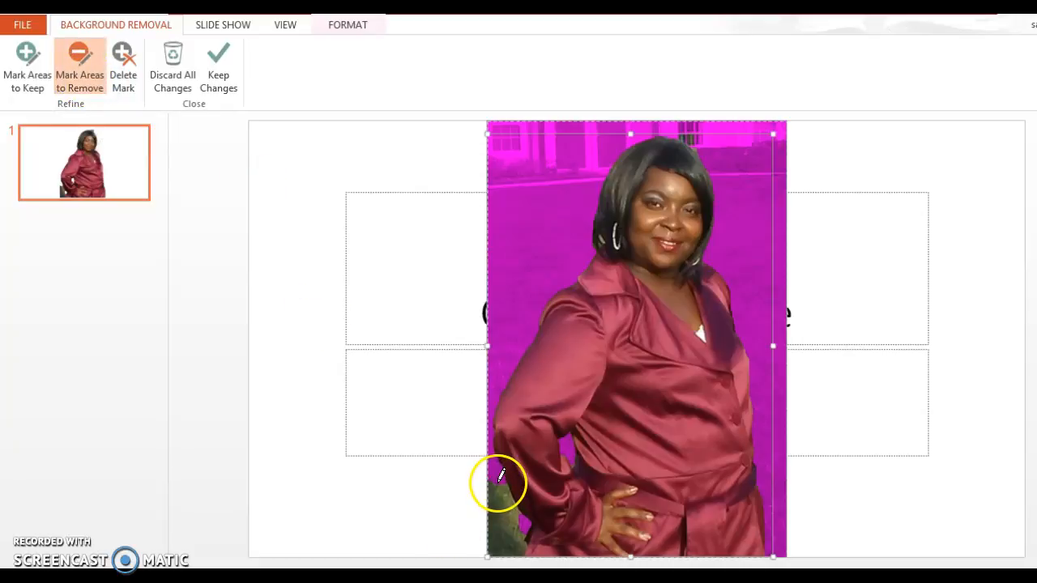
pyautogui.moveTo(502, 519)
pyautogui.mouseDown()
pyautogui.moveTo(513, 554)
pyautogui.moveTo(515, 544)
pyautogui.mouseUp()
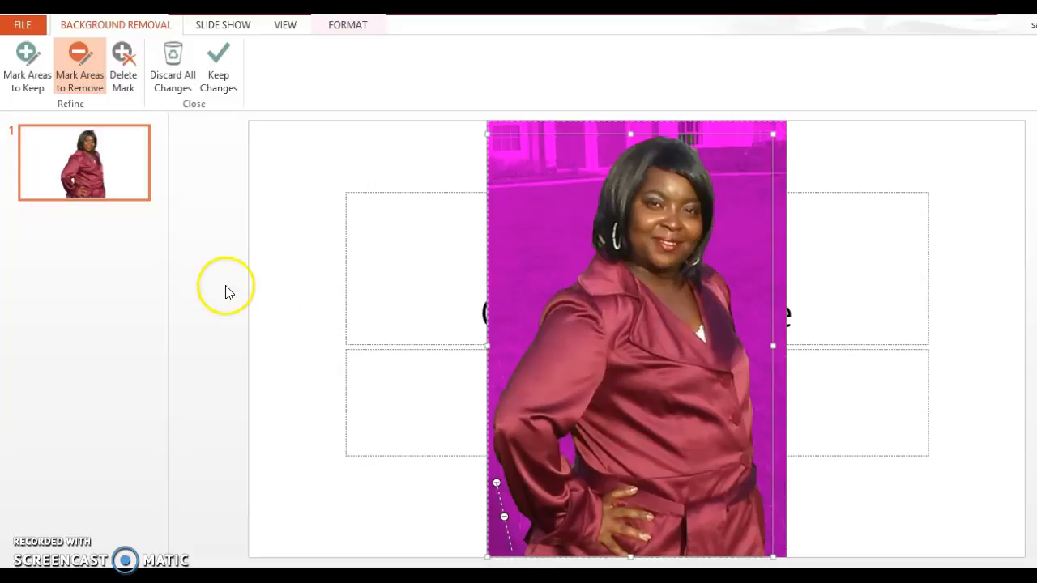
# - Keep the background removal, move the cut-out figure to the slide's left, and reopen Remove Background
pyautogui.click(228, 86)
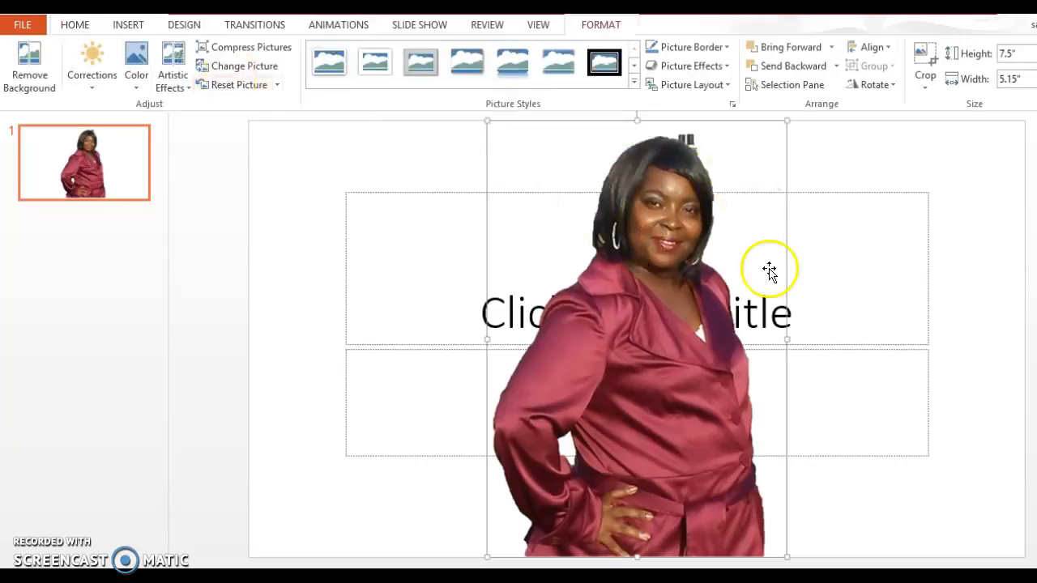
pyautogui.click(669, 68)
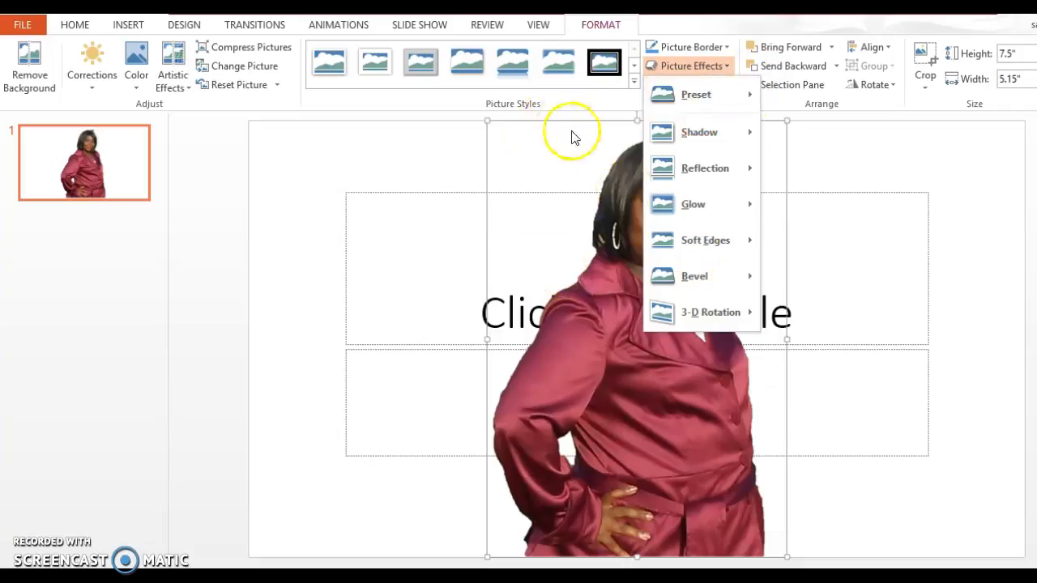
pyautogui.click(634, 121)
pyautogui.moveTo(634, 122); pyautogui.dragTo(411, 122)
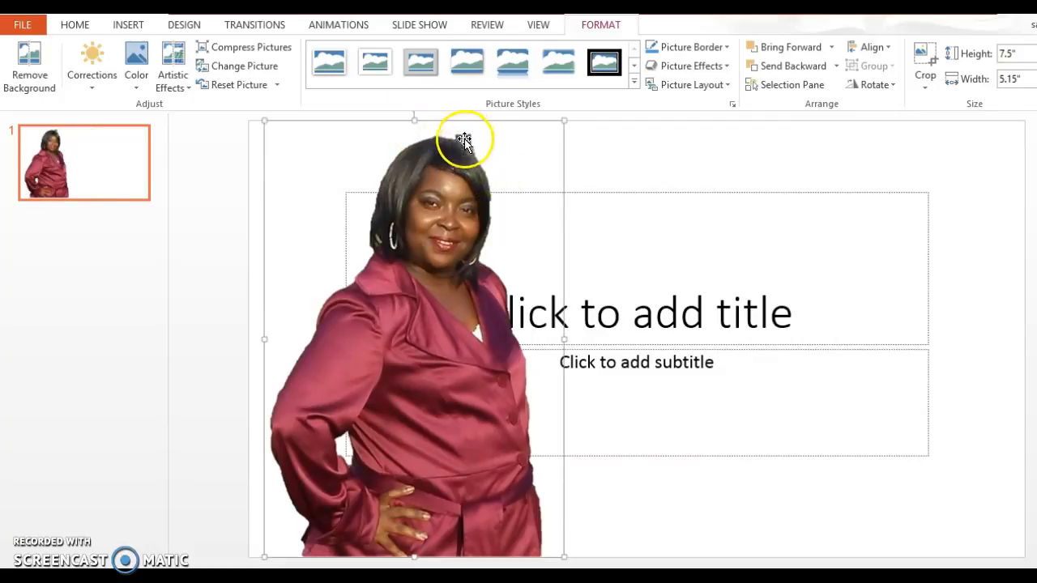
pyautogui.click(29, 66)
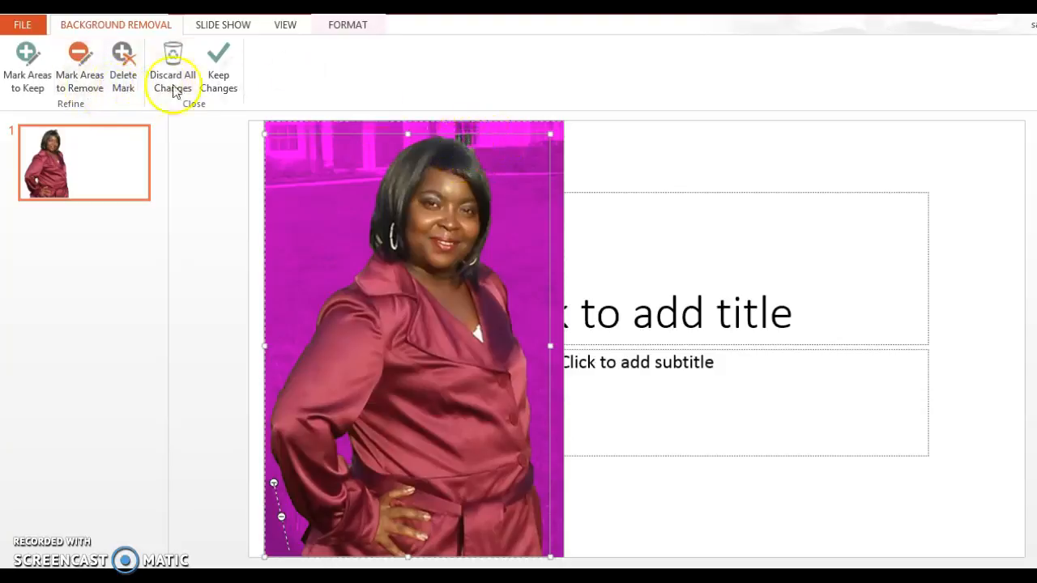
# - Mark the leftover patch above the head for removal and keep the changes
pyautogui.click(75, 81)
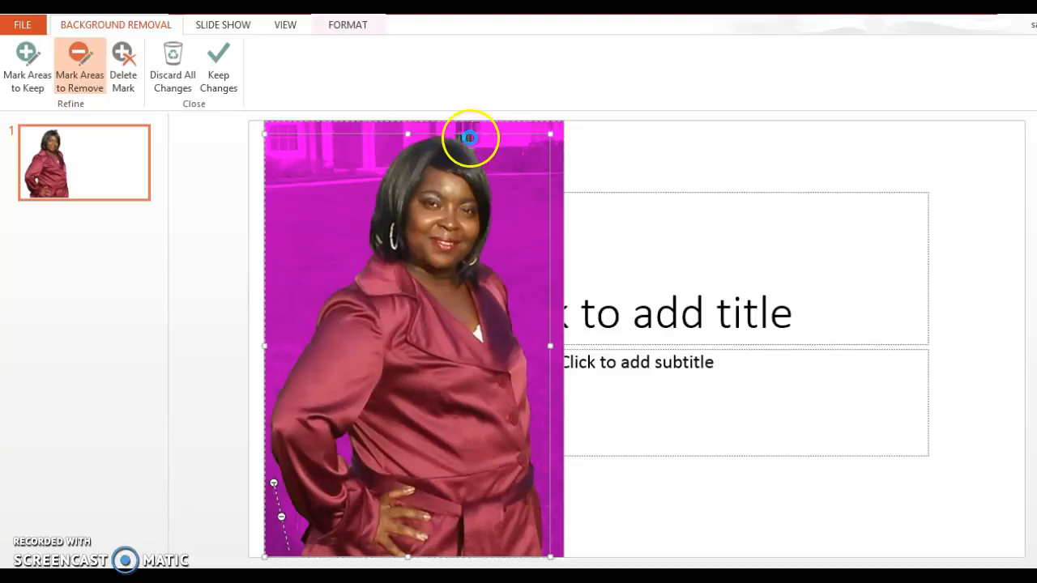
pyautogui.click(470, 138)
pyautogui.click(472, 146)
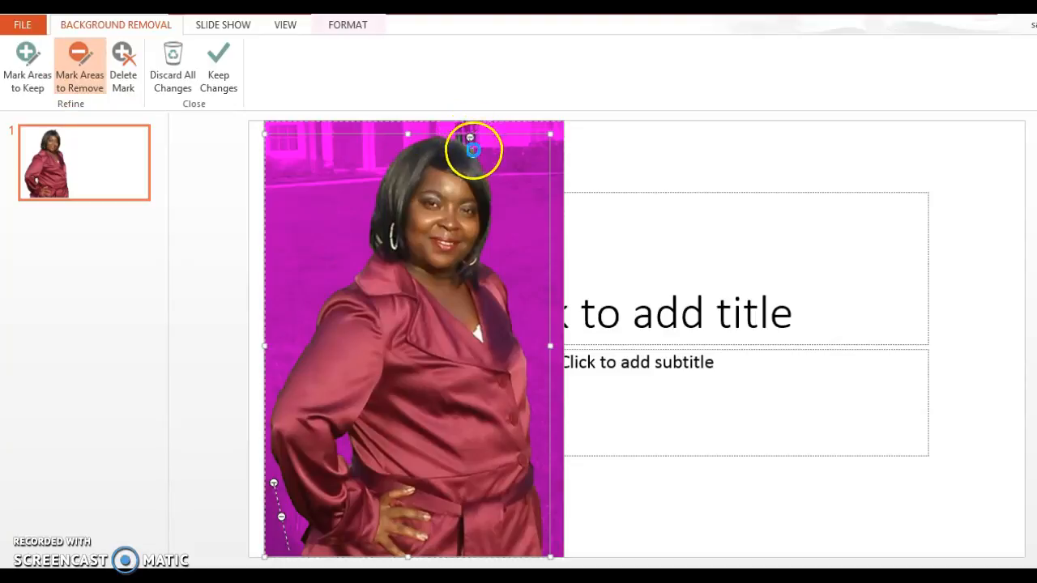
pyautogui.click(216, 71)
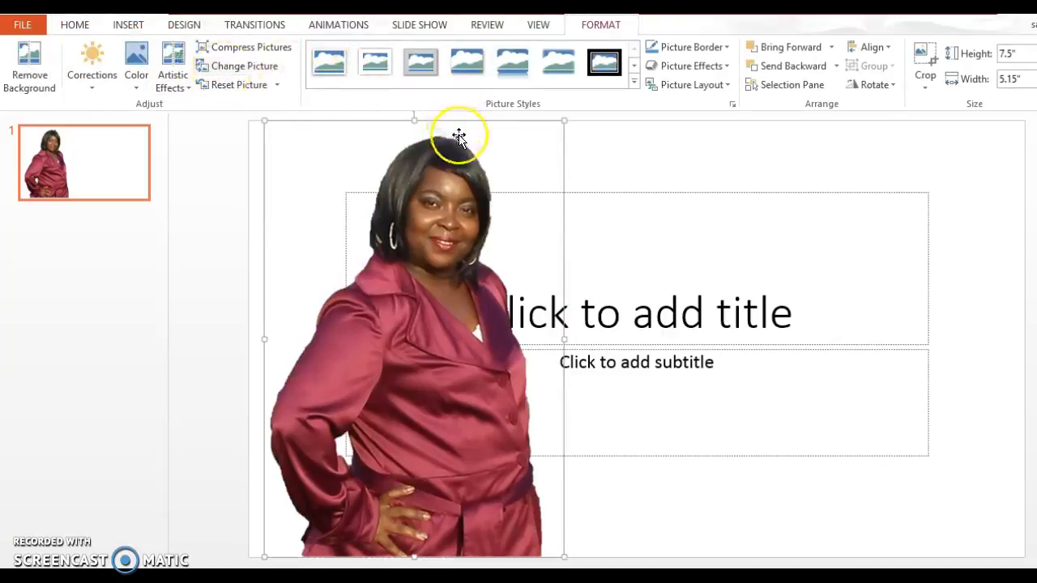
# - Remove one more background spot at the top edge above the hair and keep it
pyautogui.click(30, 69)
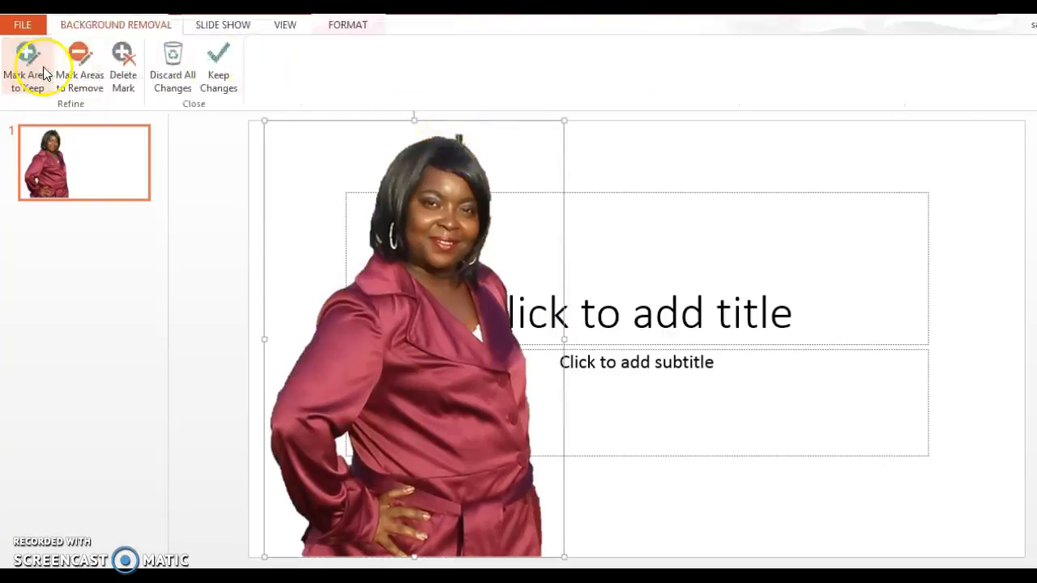
pyautogui.click(81, 72)
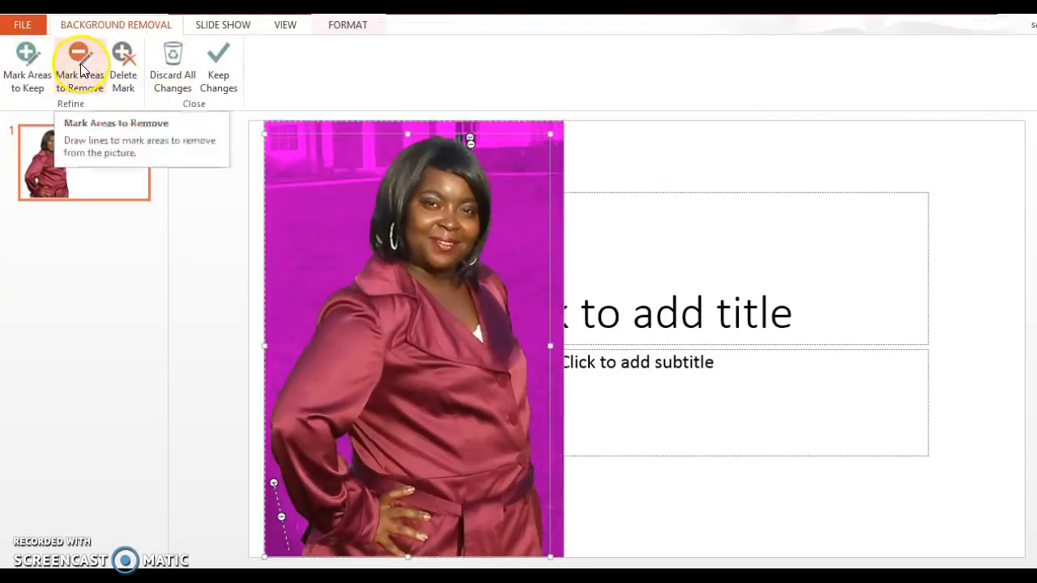
pyautogui.click(456, 134)
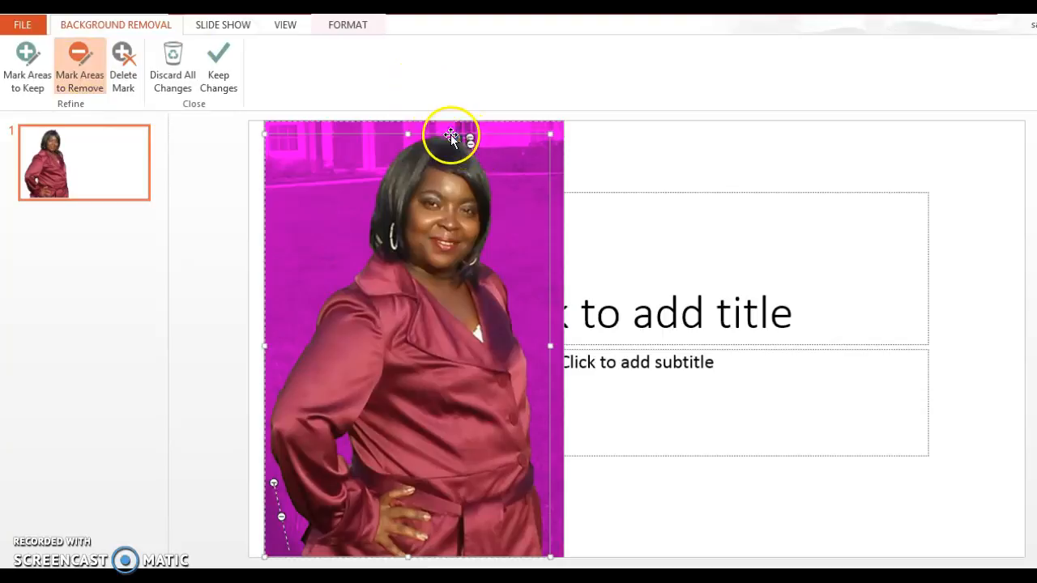
pyautogui.click(226, 78)
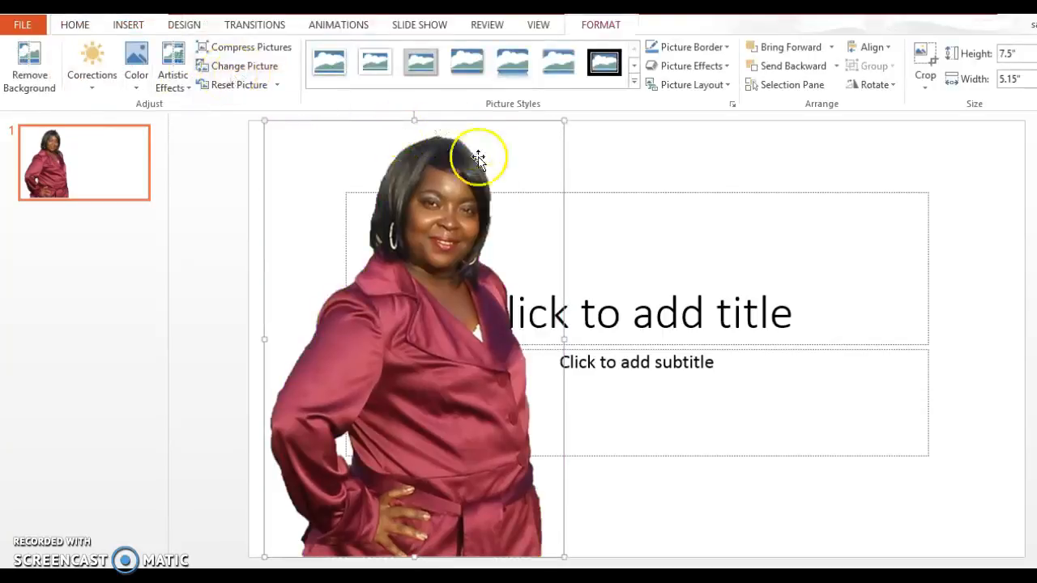
pyautogui.click(715, 67)
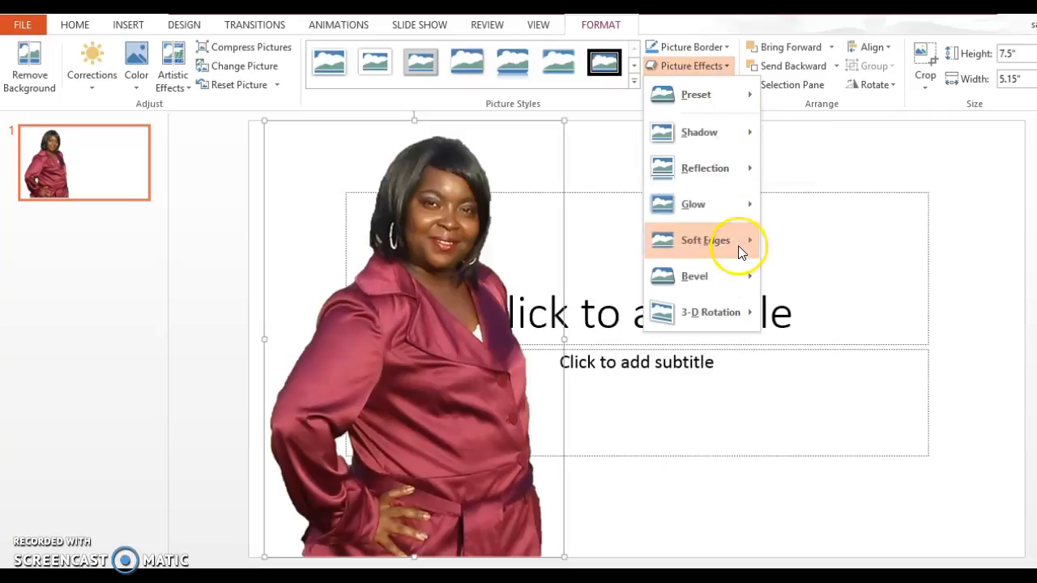
pyautogui.moveTo(738, 245)
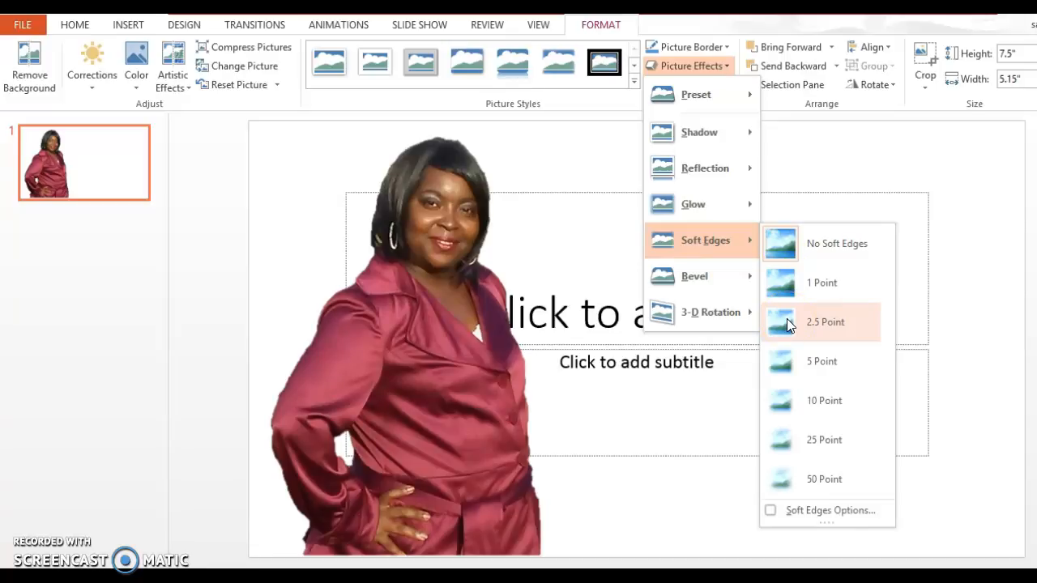
pyautogui.click(788, 484)
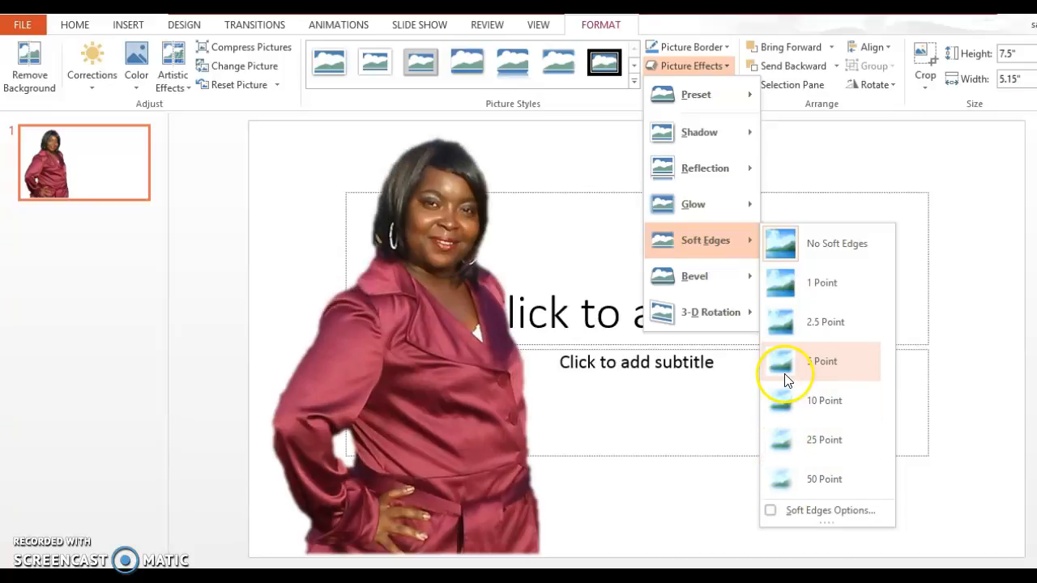
pyautogui.click(937, 149)
pyautogui.click(451, 271)
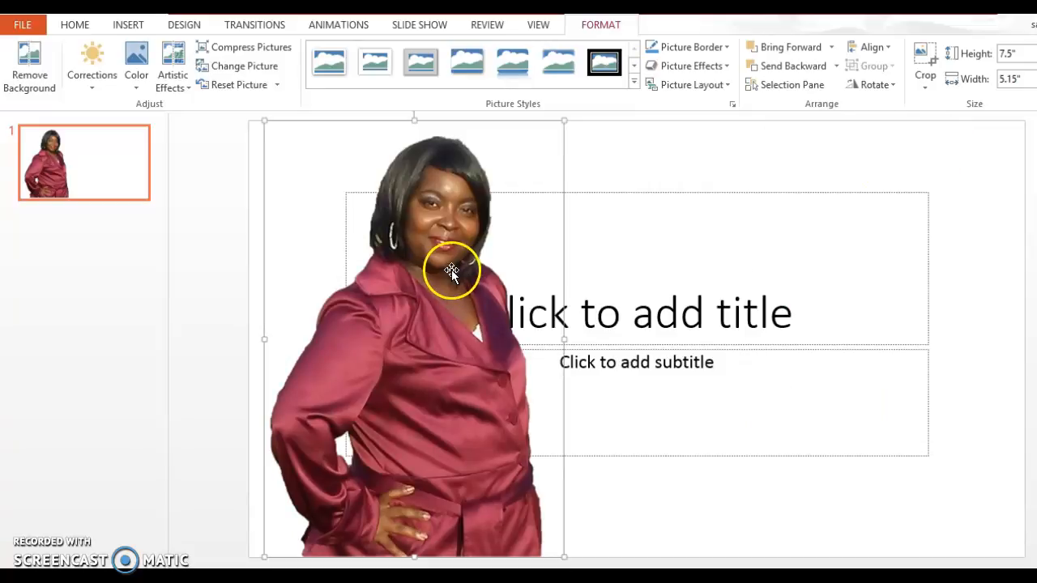
# - Export the cut-out portrait with Save as Picture as sample.png in Pictures
pyautogui.rightClick(414, 284)
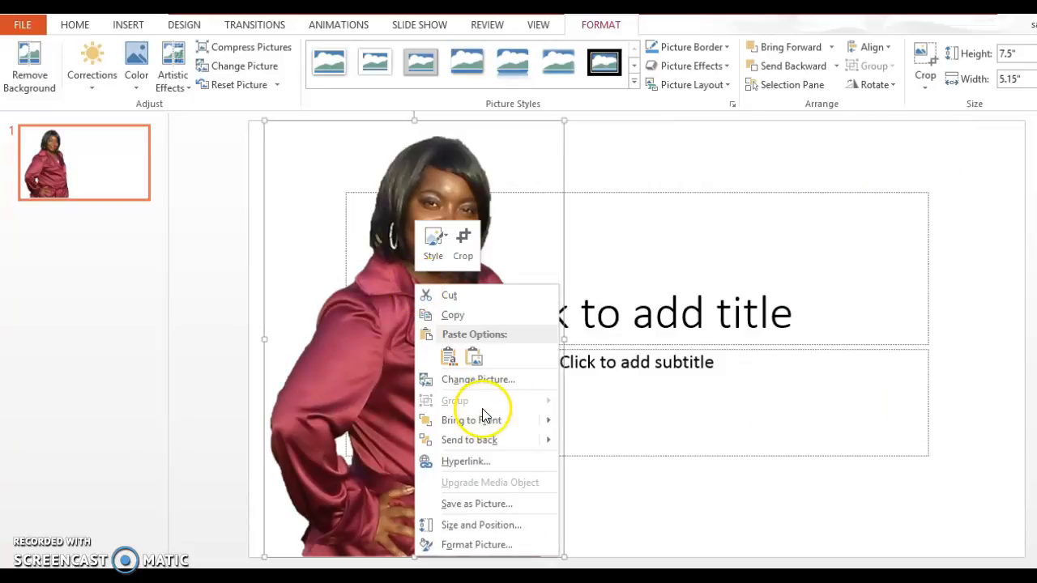
pyautogui.click(473, 504)
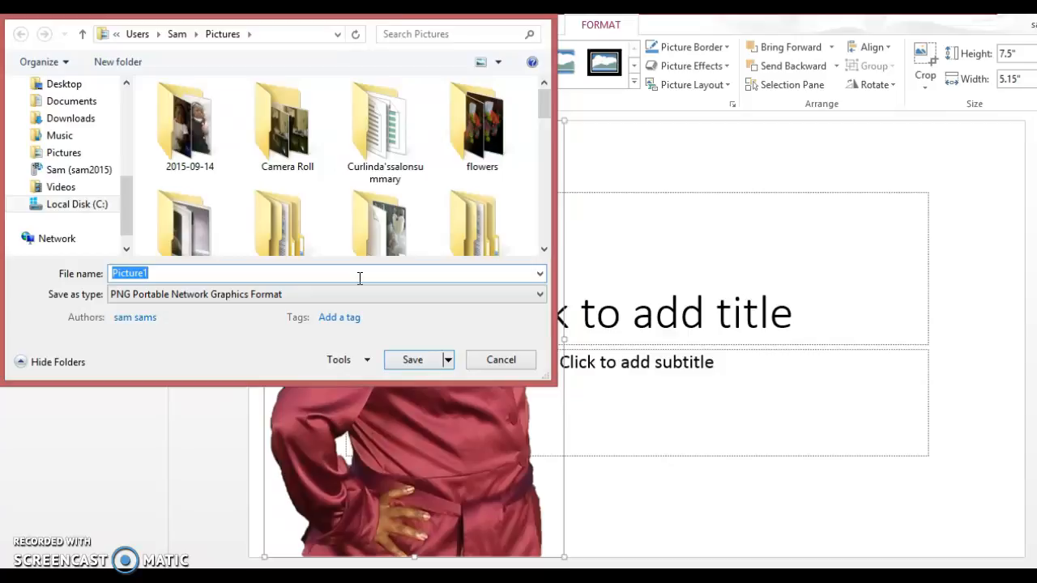
pyautogui.write('sample')
pyautogui.click(410, 368)
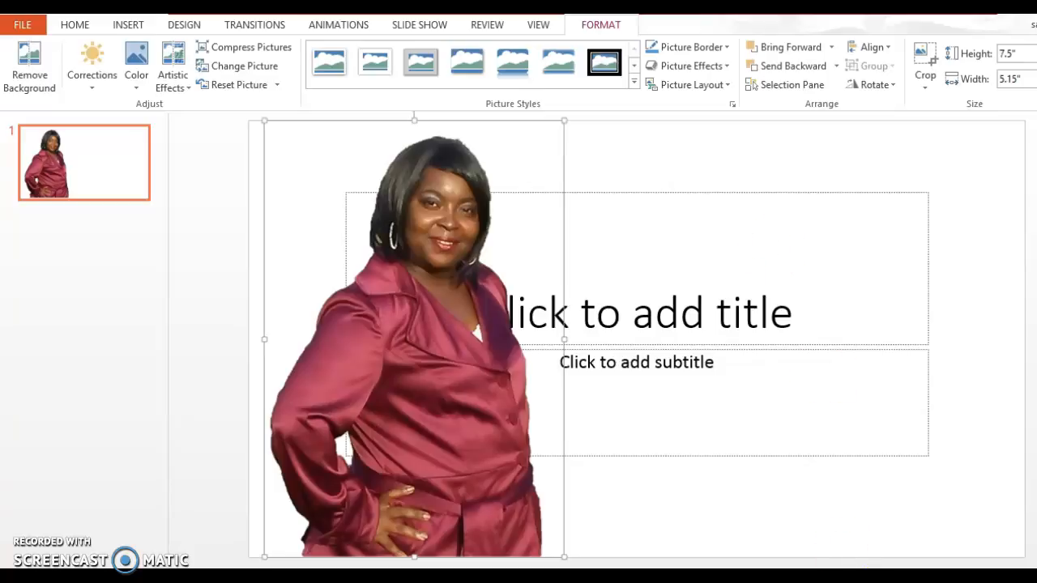
pyautogui.moveTo(876, 575)
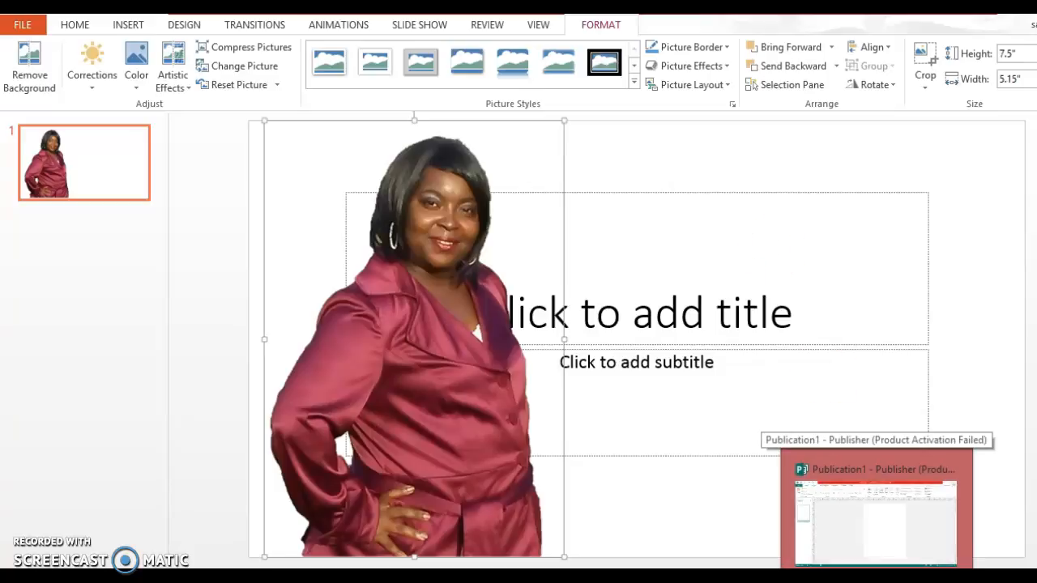
# - Switch to the blank Publisher publication and show the Page Design Background choices
pyautogui.click(874, 522)
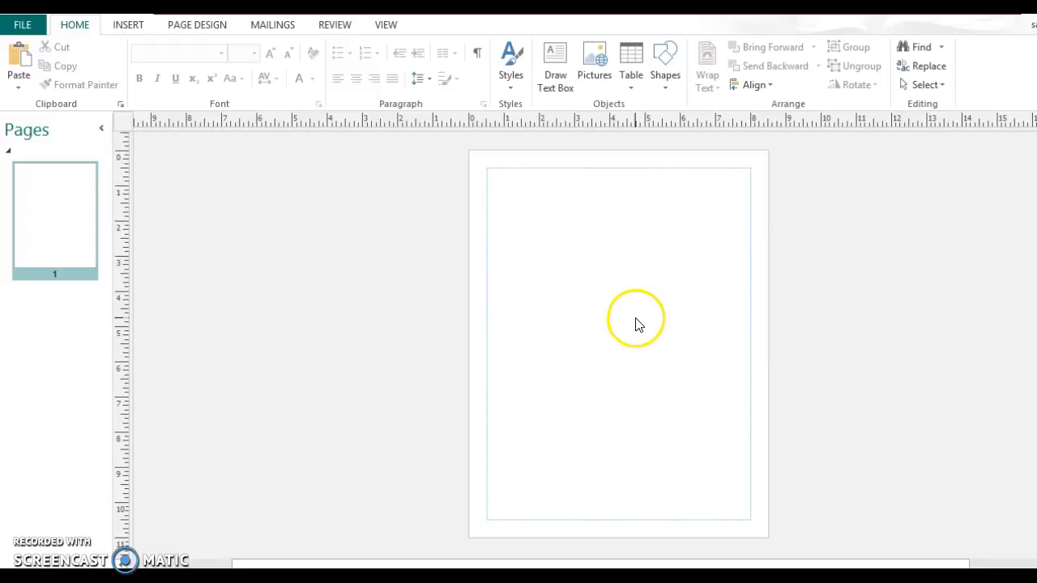
pyautogui.click(209, 30)
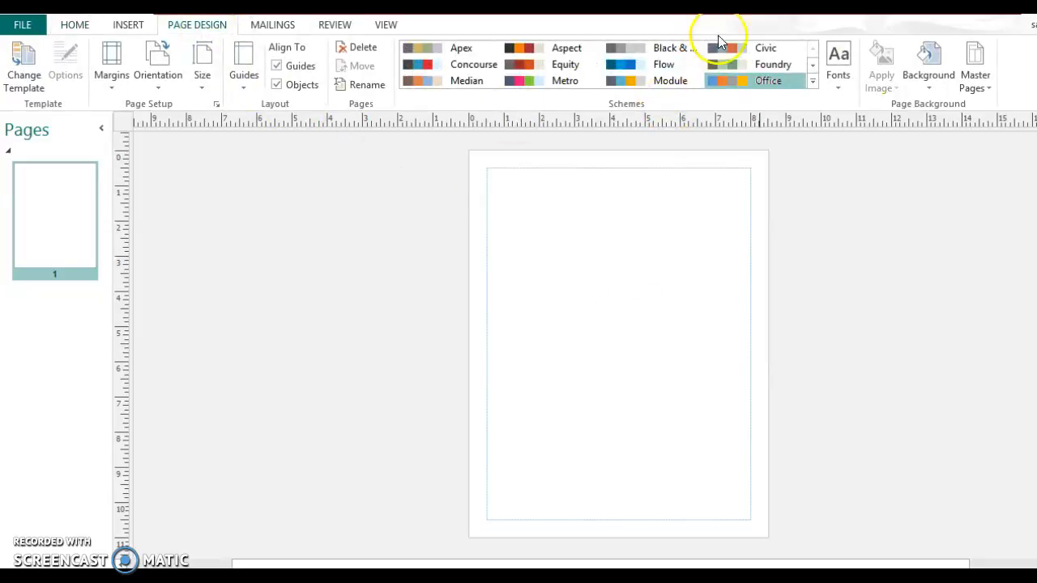
pyautogui.click(939, 65)
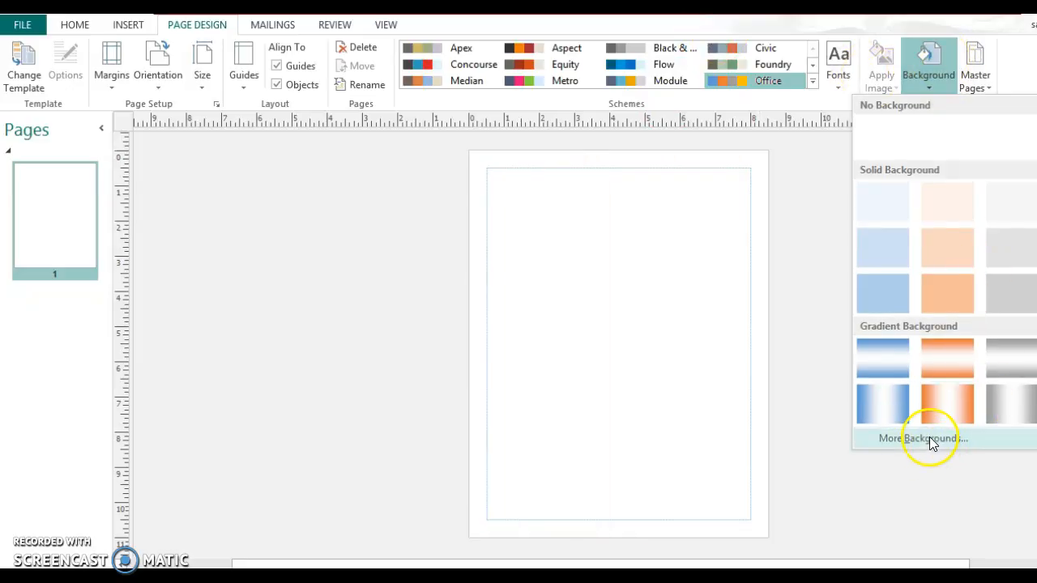
# - Choose a picture fill for the page background and search online images for 'sunset'
pyautogui.click(929, 439)
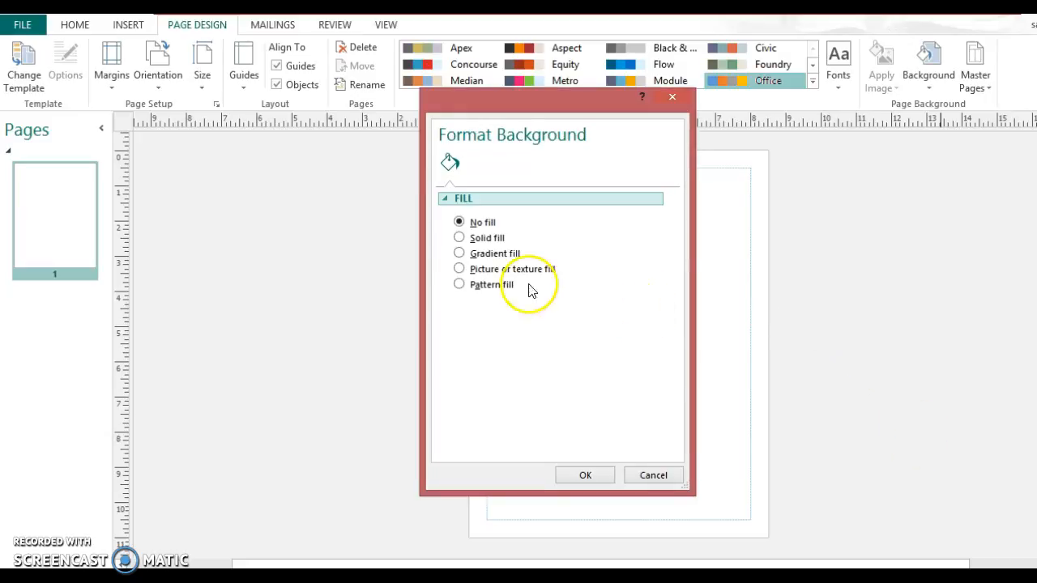
pyautogui.click(458, 269)
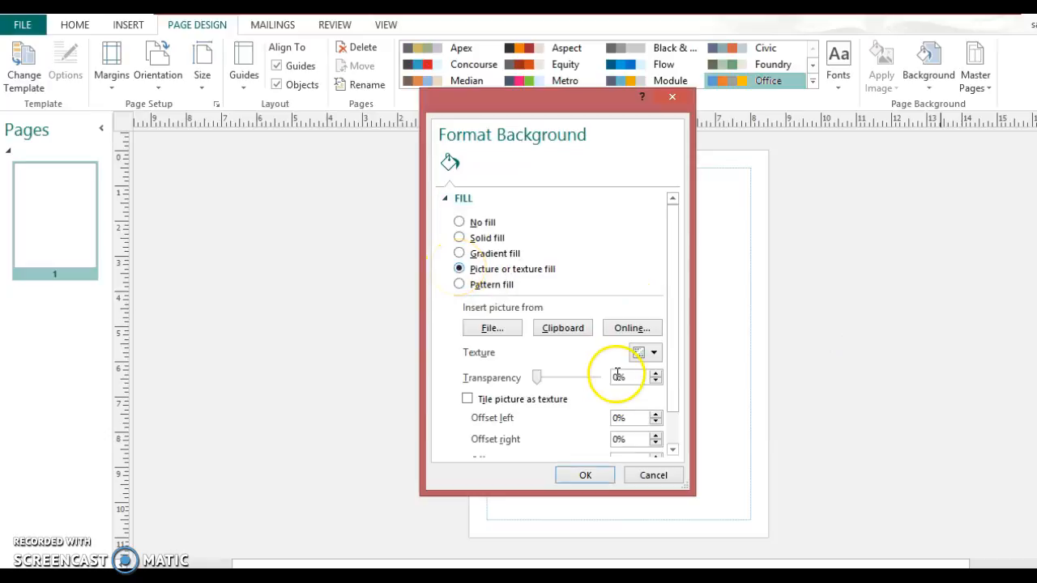
pyautogui.click(621, 330)
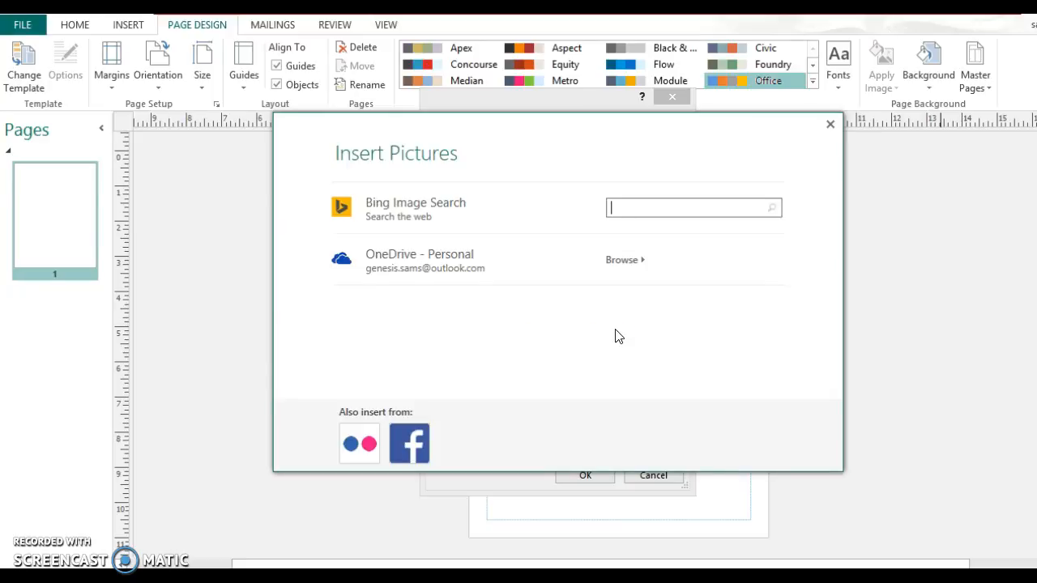
pyautogui.write('sunset')
pyautogui.press('Return')
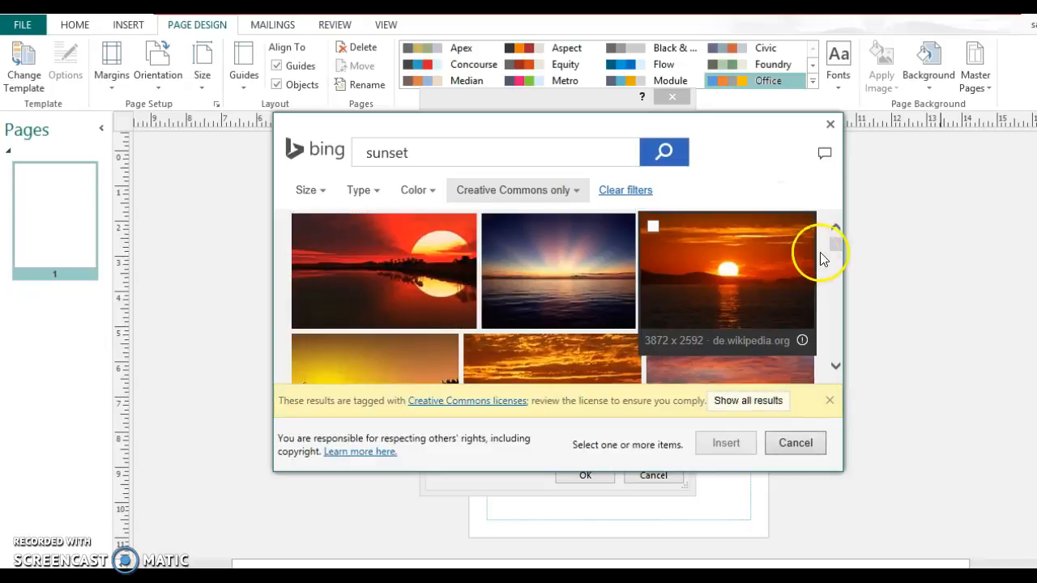
# - Apply the lake-with-reeds sunset photo as the page background
pyautogui.moveTo(837, 241); pyautogui.dragTo(833, 252)
pyautogui.click(672, 250)
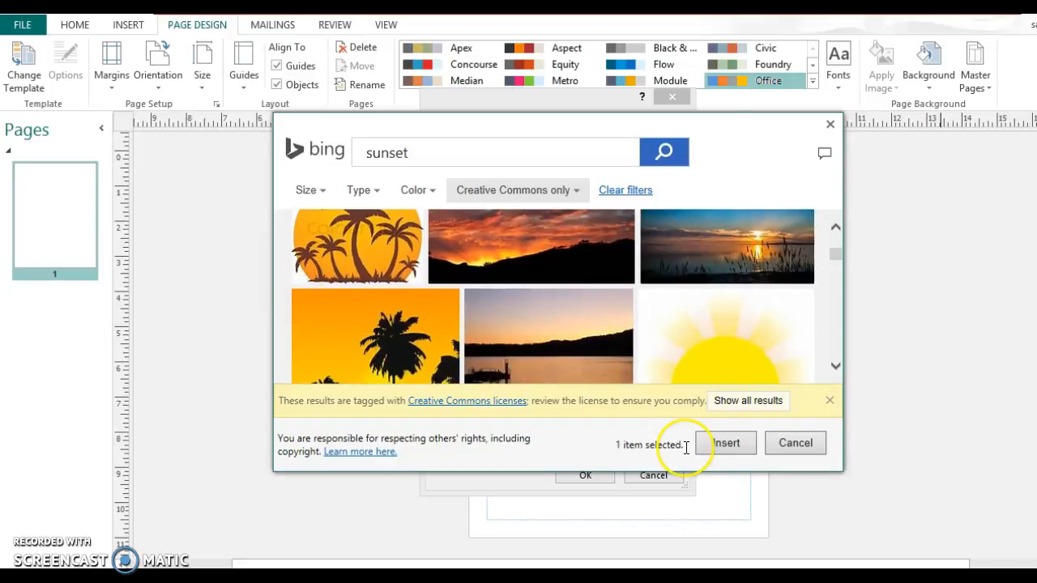
pyautogui.click(722, 445)
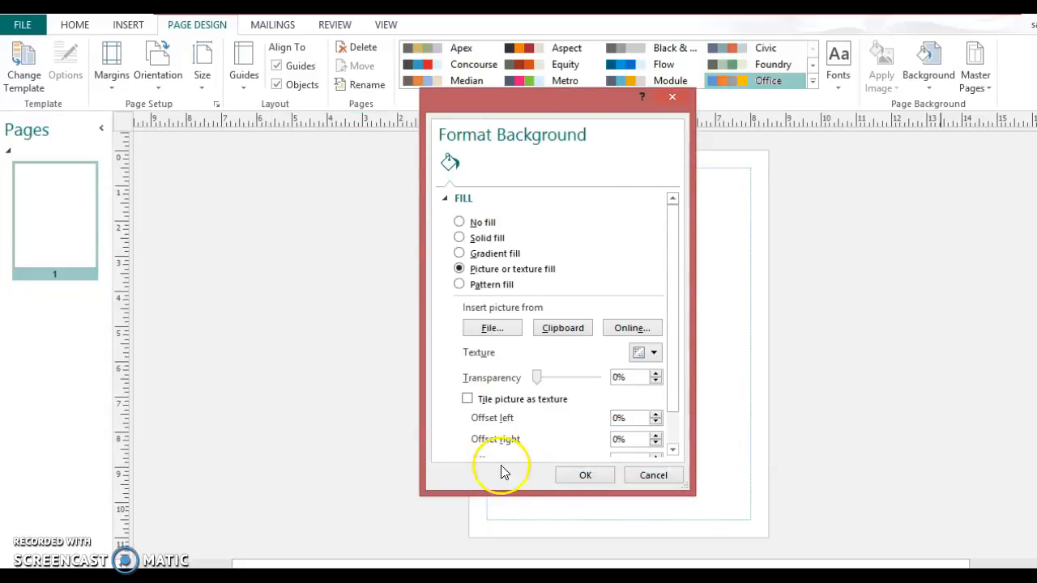
pyautogui.click(585, 476)
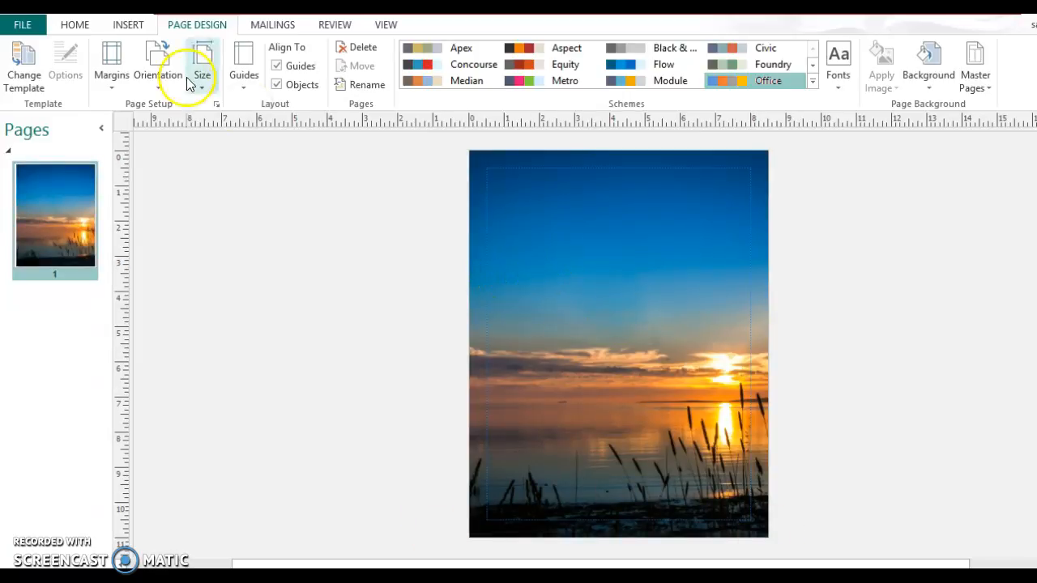
pyautogui.click(121, 26)
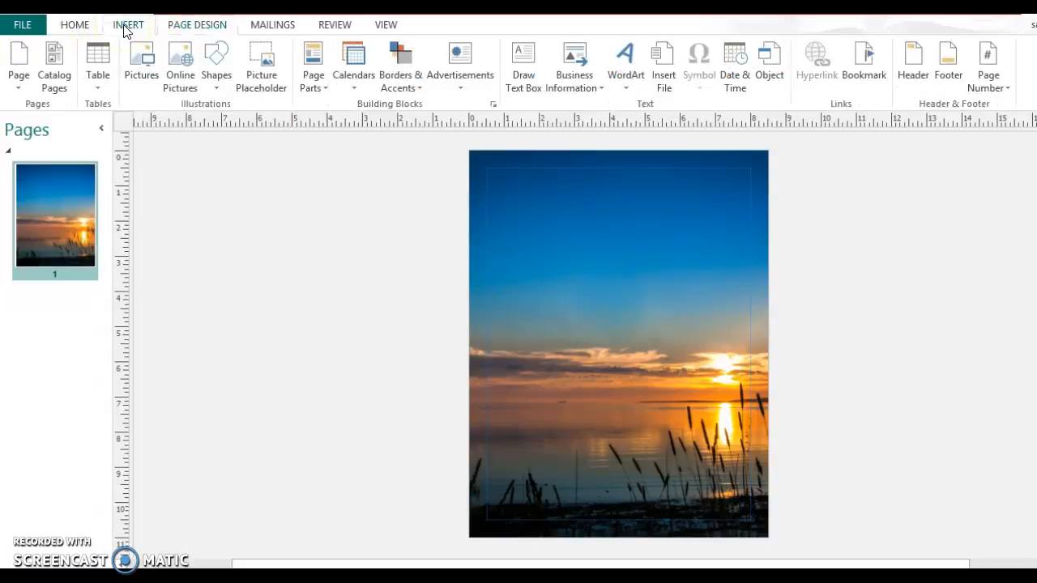
pyautogui.click(149, 73)
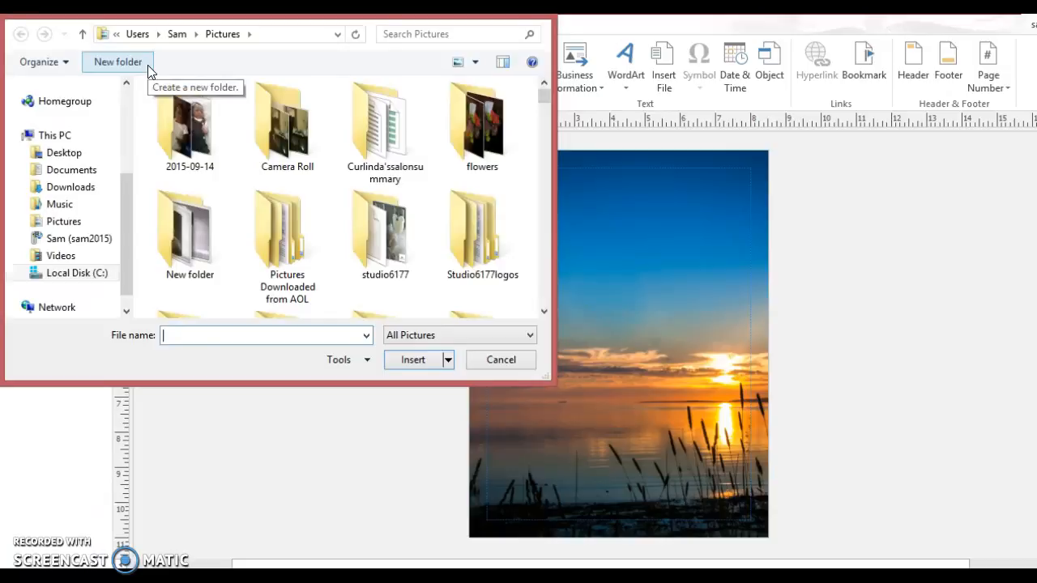
# - Insert sample.png onto the Publisher page
pyautogui.write('sa')
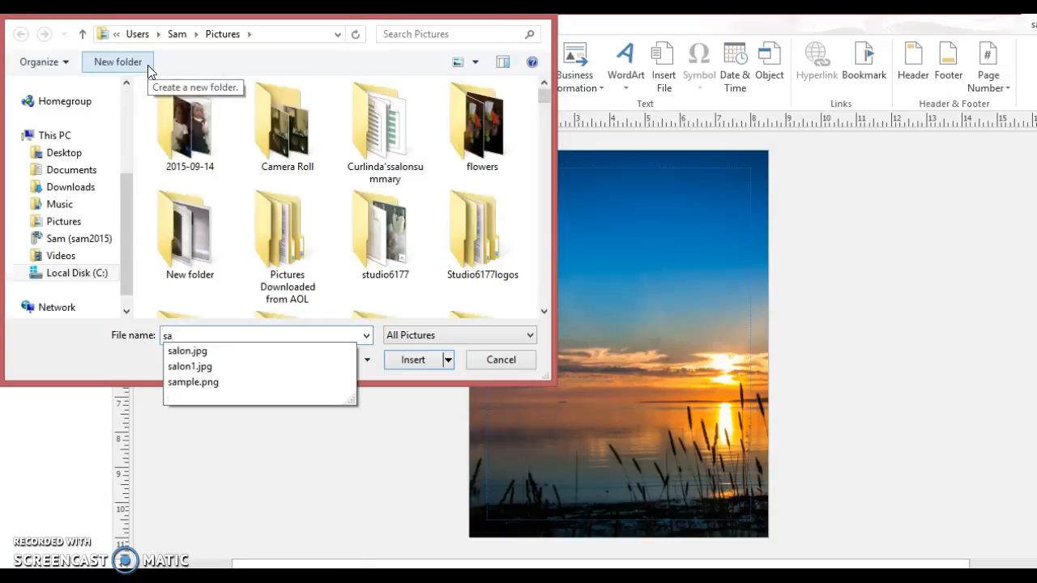
pyautogui.click(195, 382)
pyautogui.click(409, 362)
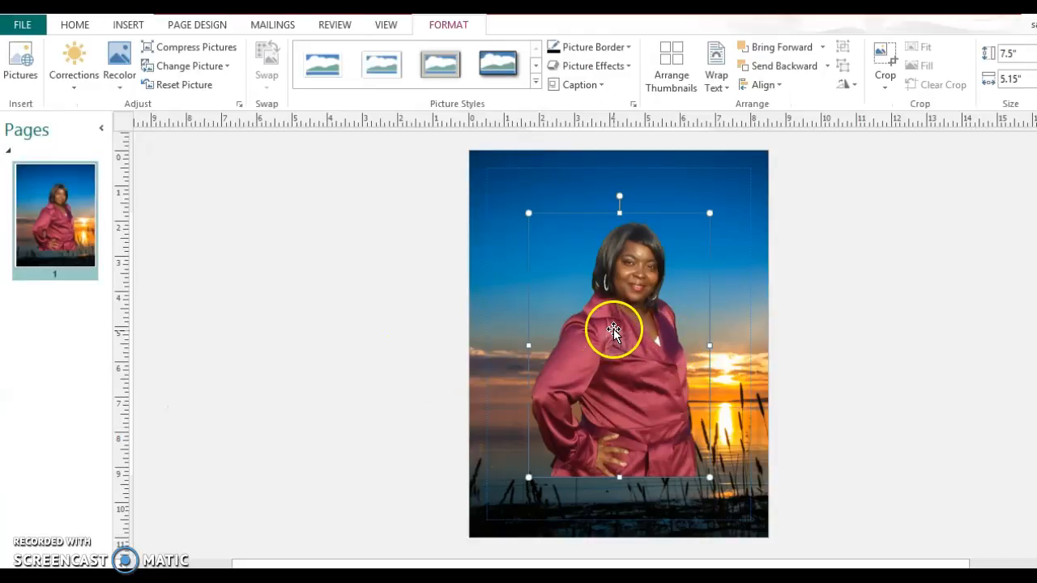
# - Resize the portrait to 6.96" by 4.78" and position it at the page's lower left
pyautogui.moveTo(531, 378); pyautogui.dragTo(519, 369)
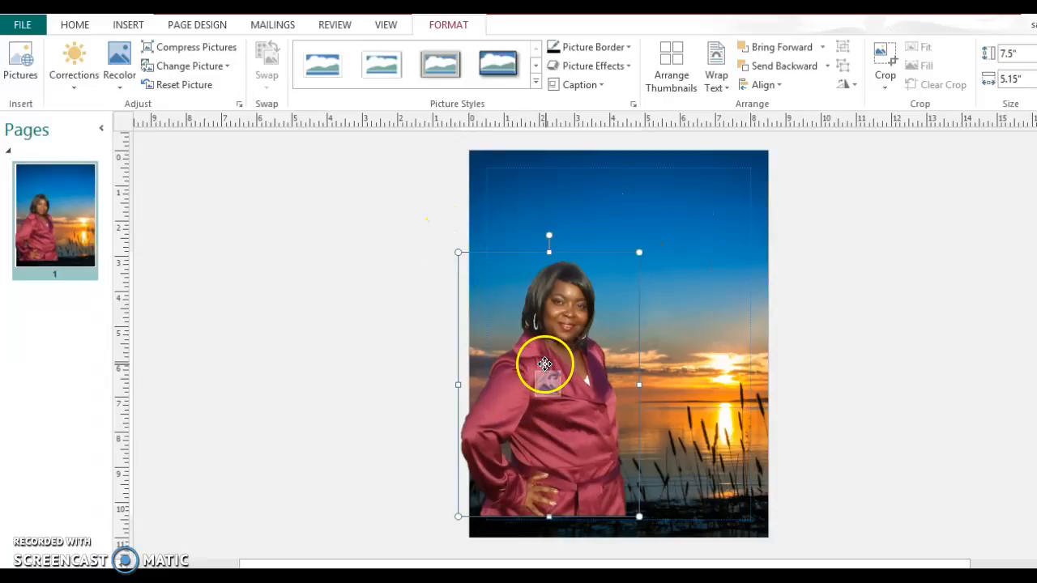
pyautogui.moveTo(532, 348); pyautogui.dragTo(562, 368)
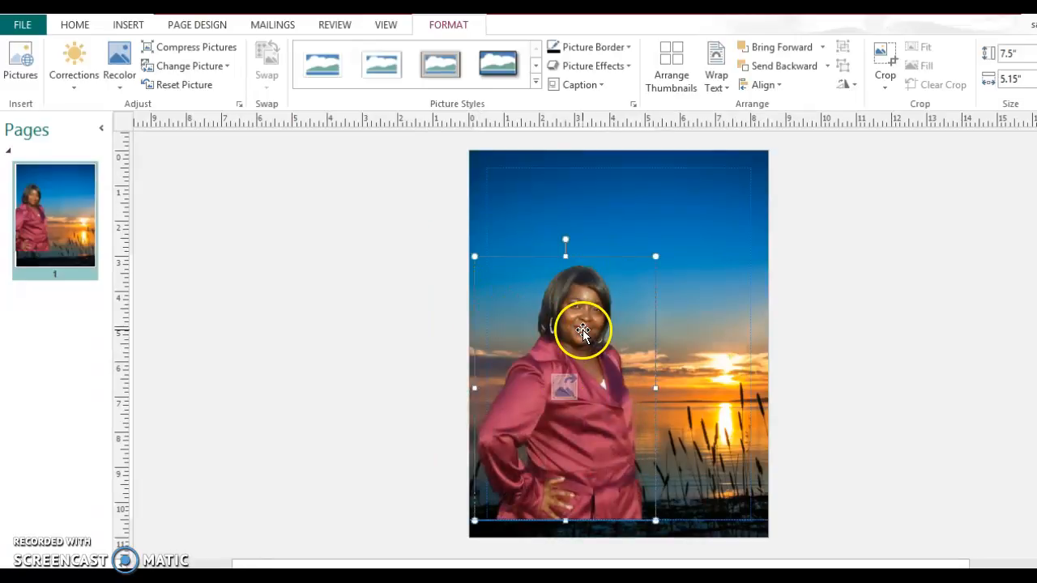
pyautogui.moveTo(475, 258); pyautogui.dragTo(503, 332)
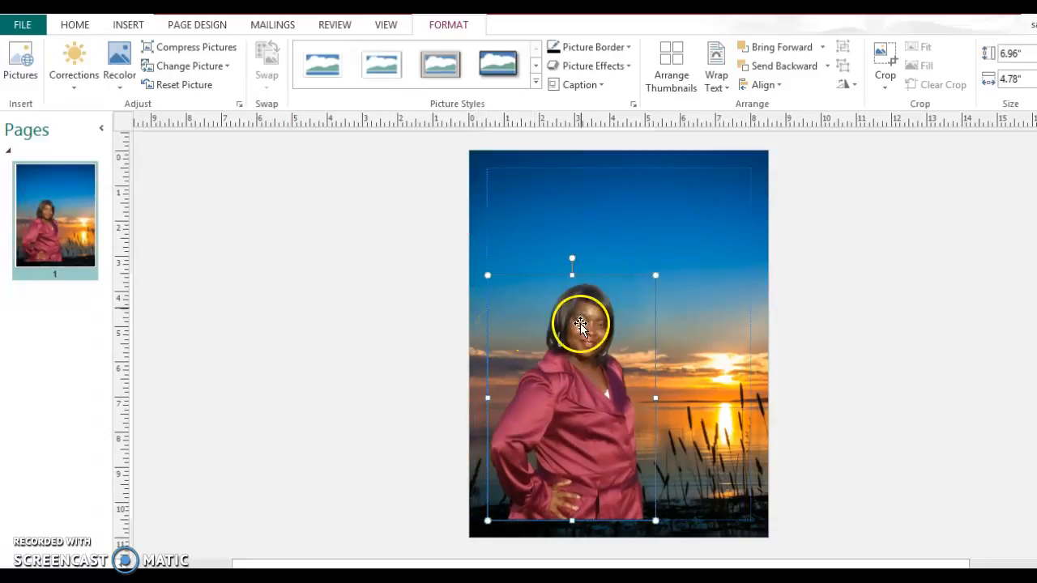
pyautogui.moveTo(581, 329); pyautogui.dragTo(590, 288)
pyautogui.click(617, 233)
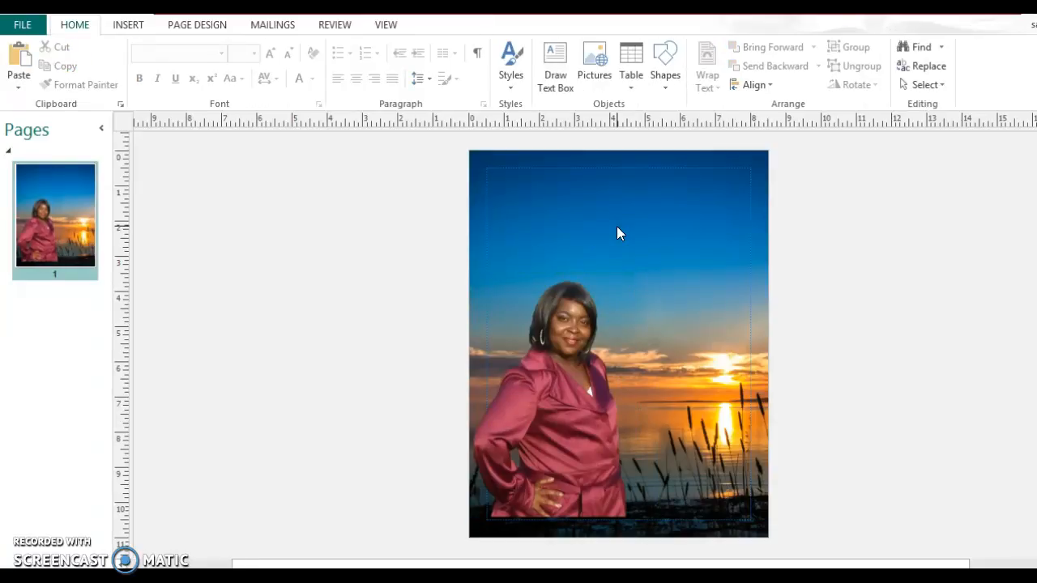
# - Draw a wide text box across the sky near the top of the page
pyautogui.click(561, 72)
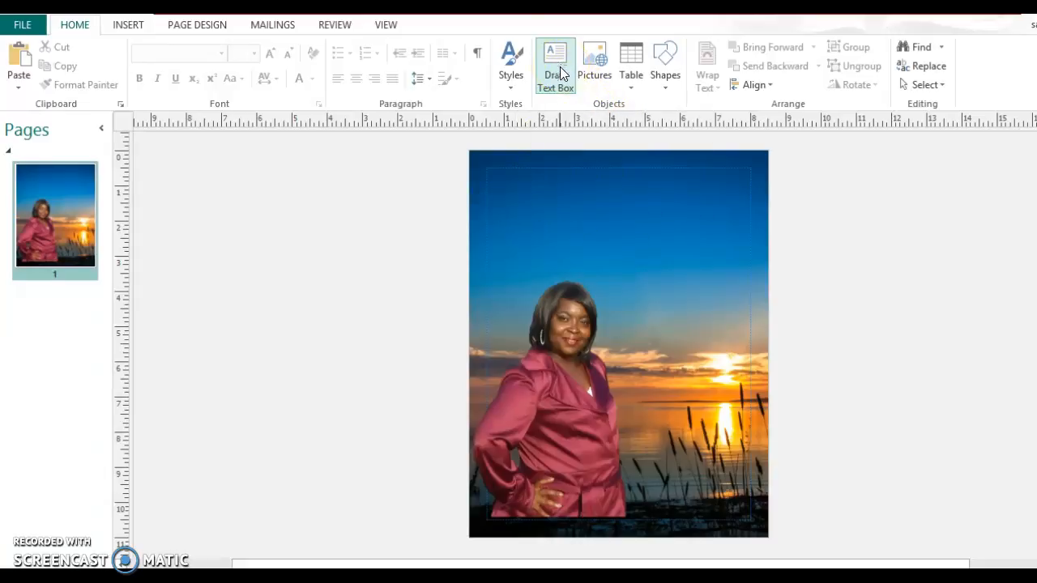
pyautogui.click(623, 202)
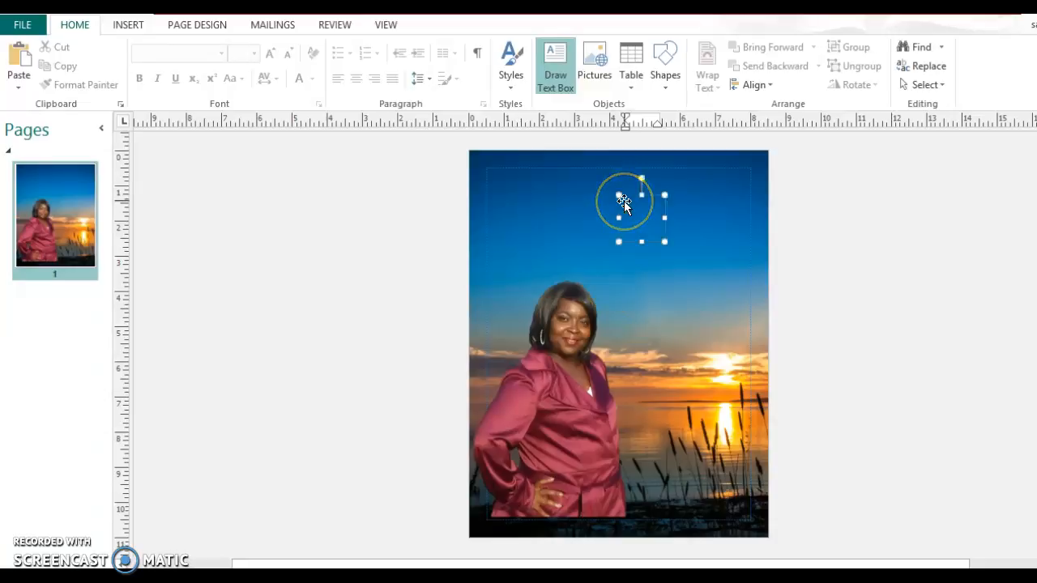
pyautogui.moveTo(615, 195); pyautogui.dragTo(513, 186)
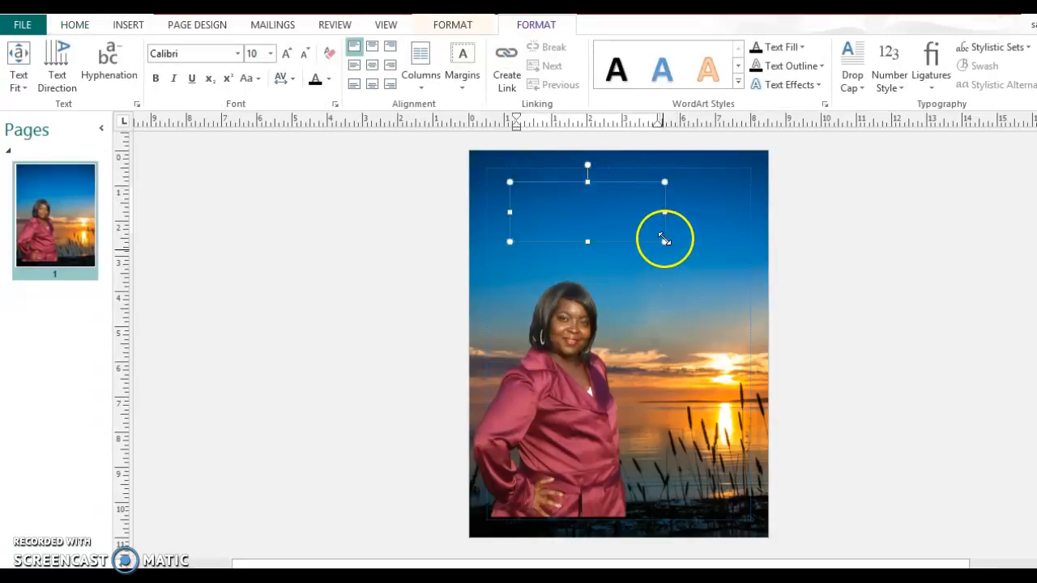
pyautogui.moveTo(664, 240); pyautogui.dragTo(733, 269)
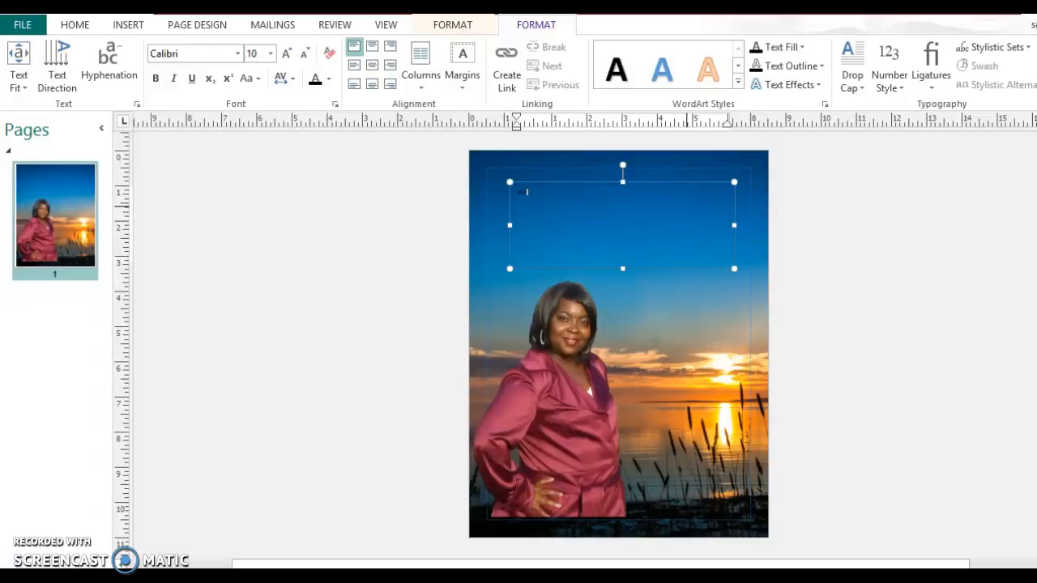
# - Type the 10PM EST business builders opportunity call invitation with dial-in number and PIN
pyautogui.write('Save the Date')
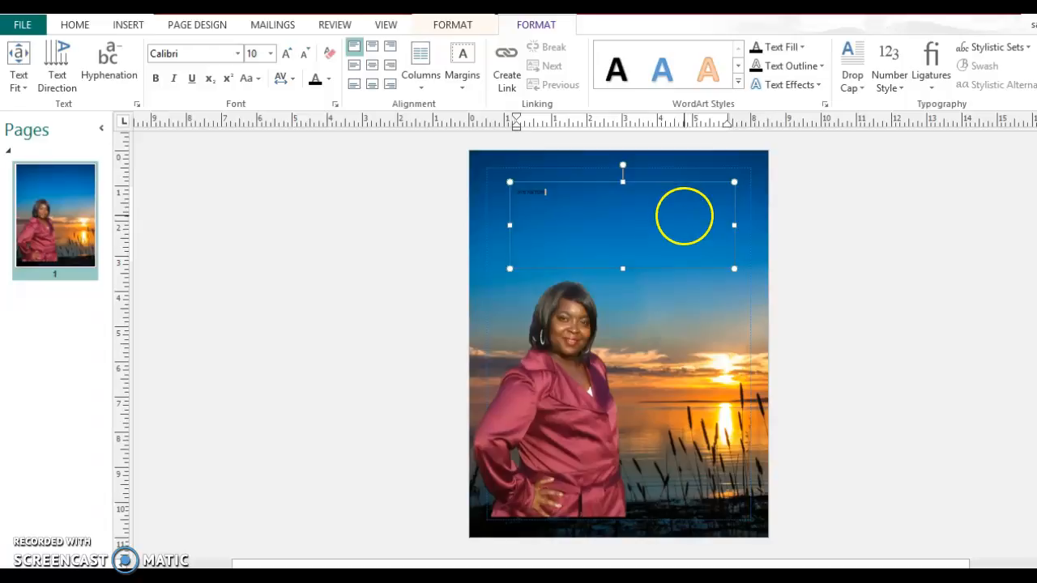
pyautogui.write('OUSLY')
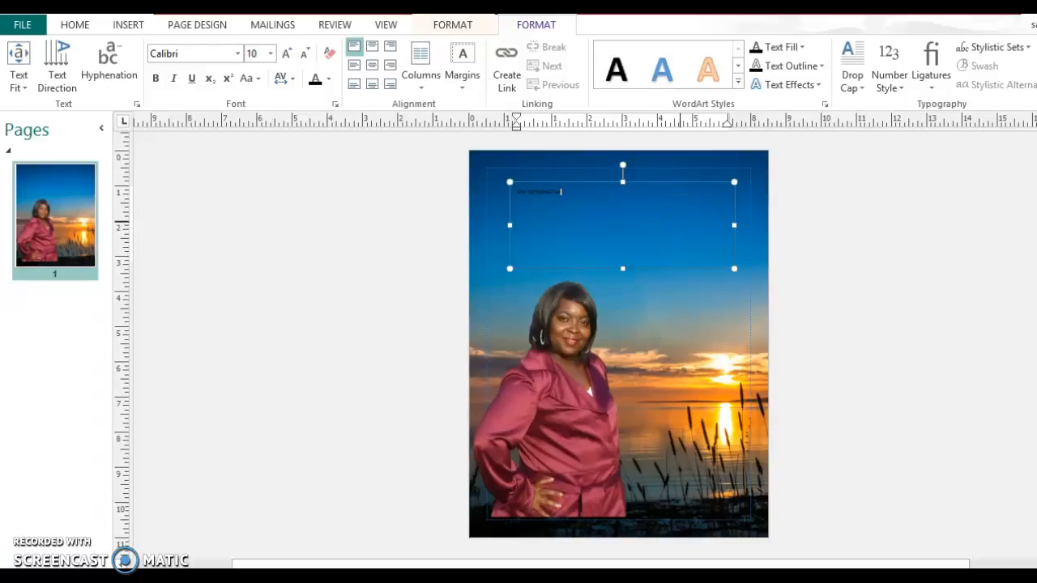
pyautogui.write('H')
pyautogui.scroll(4, 618, 344)
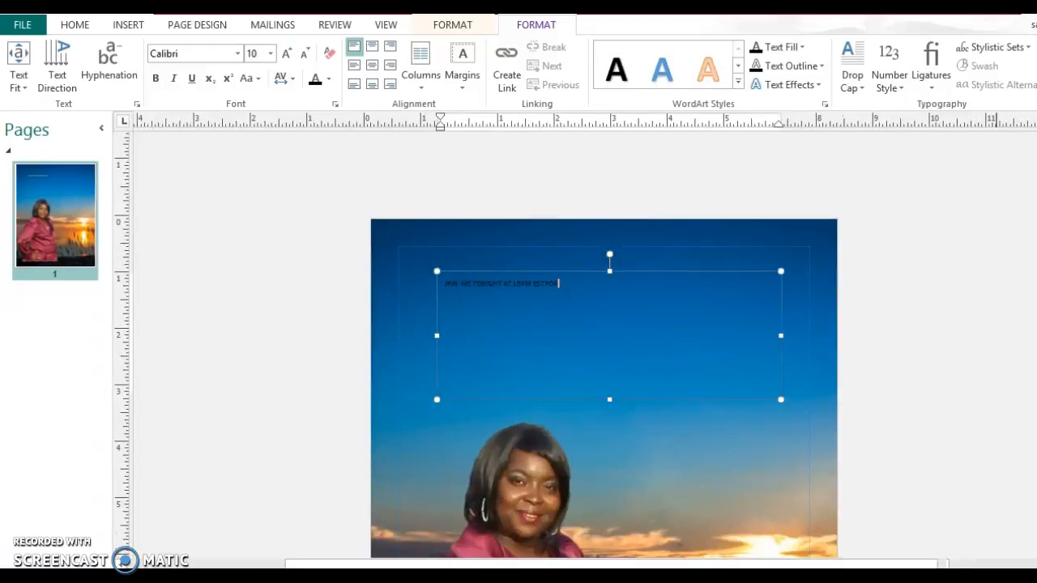
pyautogui.scroll(2, 604, 344)
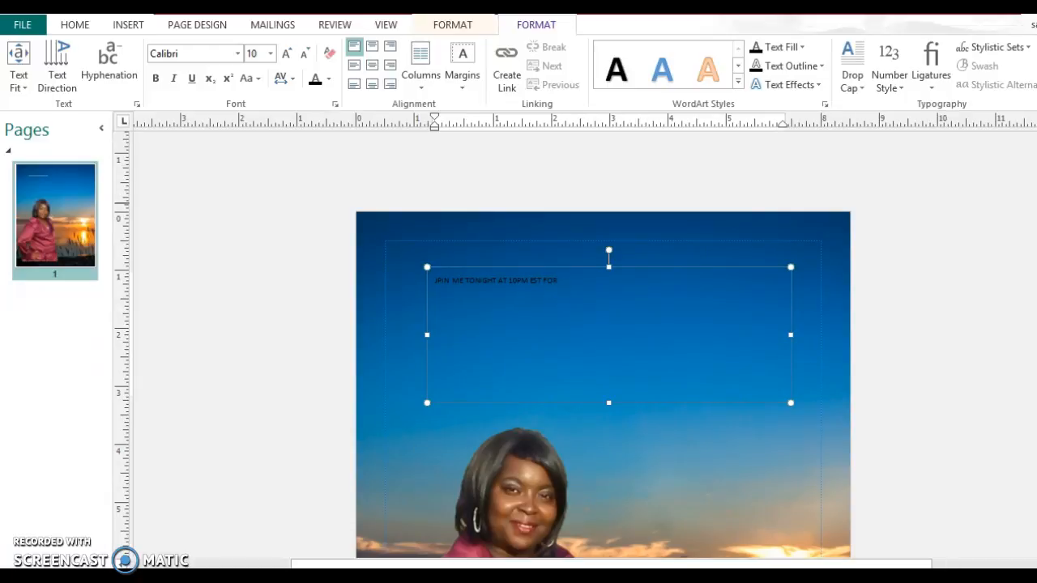
pyautogui.scroll(-3, 604, 344)
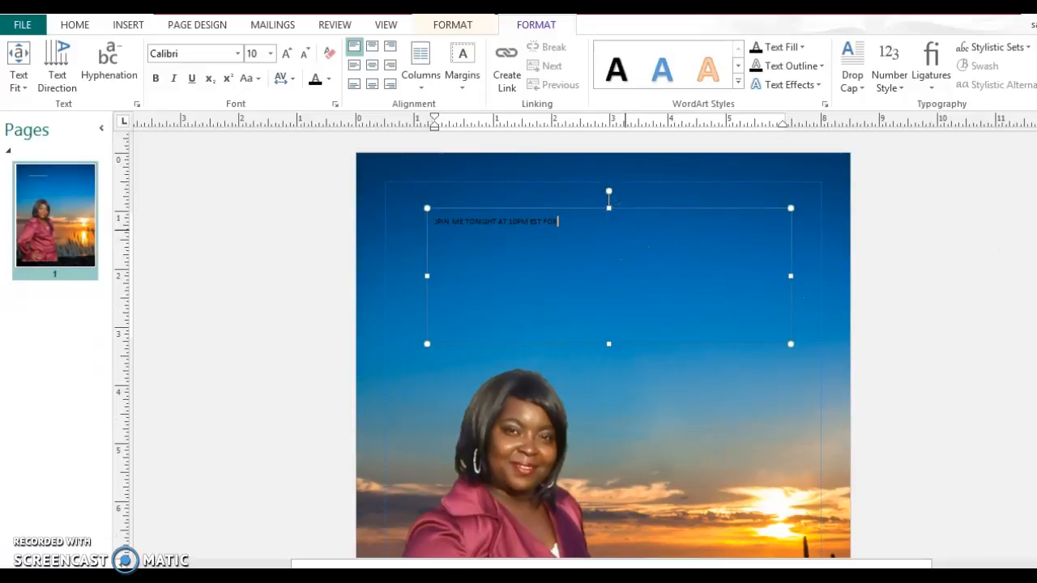
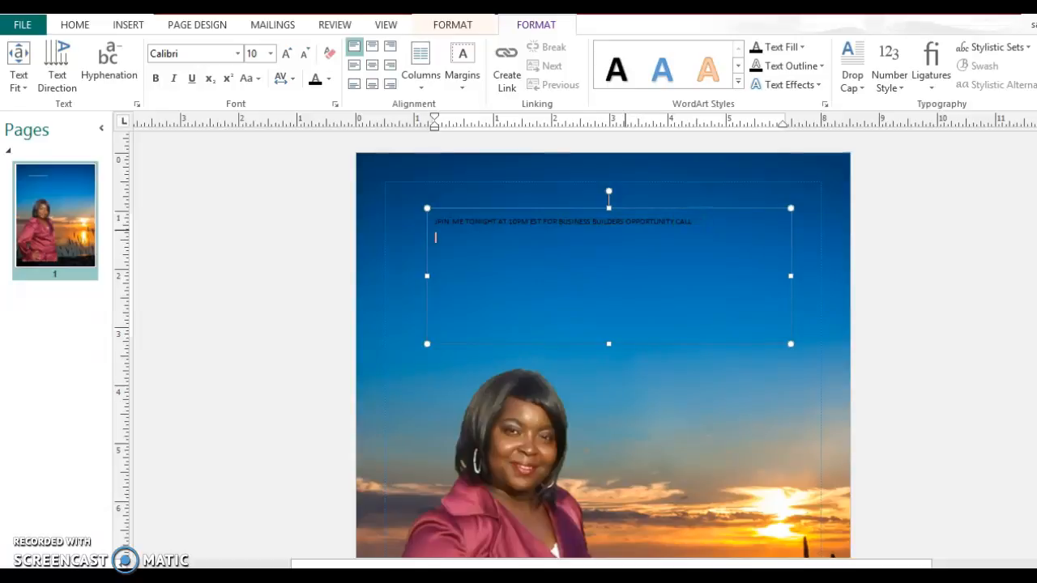
# - Correct the misspelled first word of the invitation text
pyautogui.moveTo(624, 230); pyautogui.dragTo(440, 219)
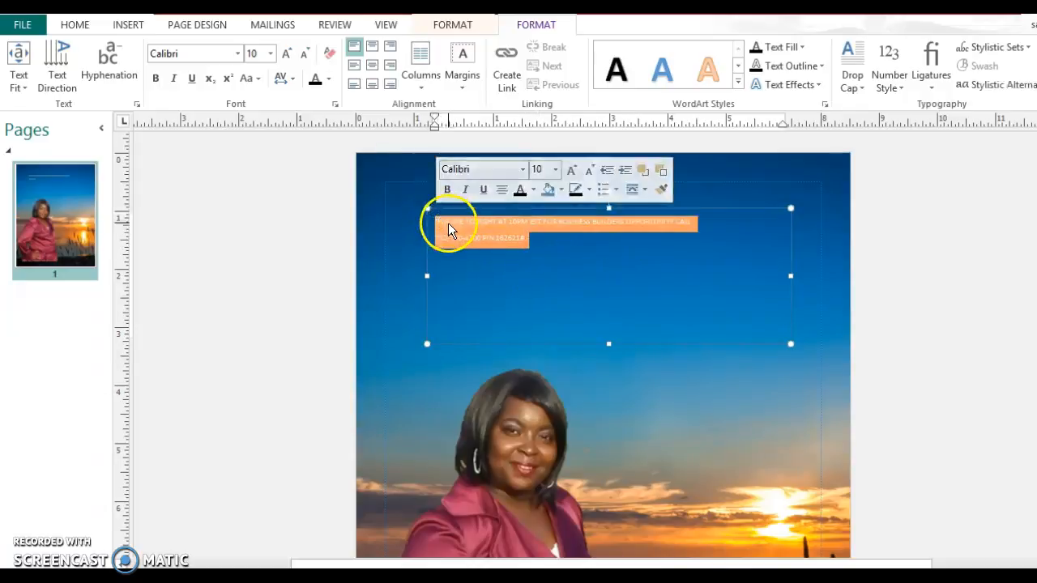
pyautogui.click(445, 222)
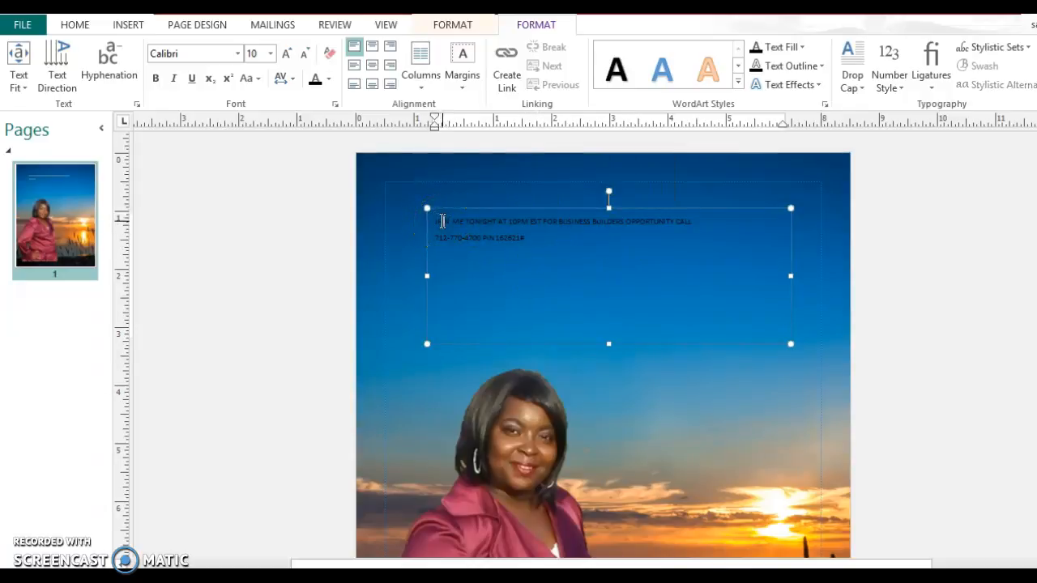
pyautogui.write('OIN')
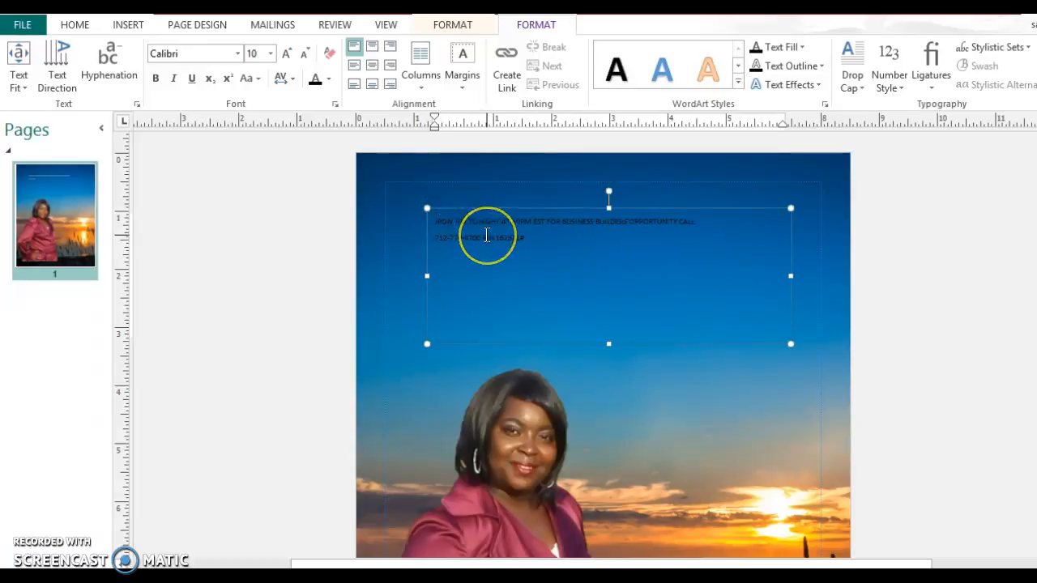
pyautogui.press('BackSpace')
pyautogui.press('BackSpace')
pyautogui.write('OI')
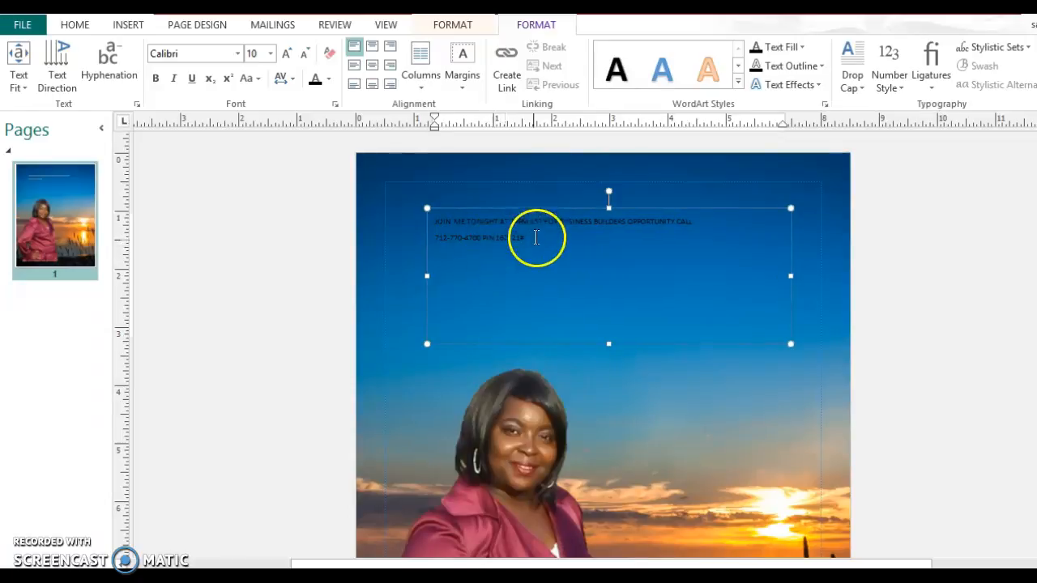
# - Centre the invitation text and start a new line before BUSINESS
pyautogui.hotkey('ctrl', 'a')
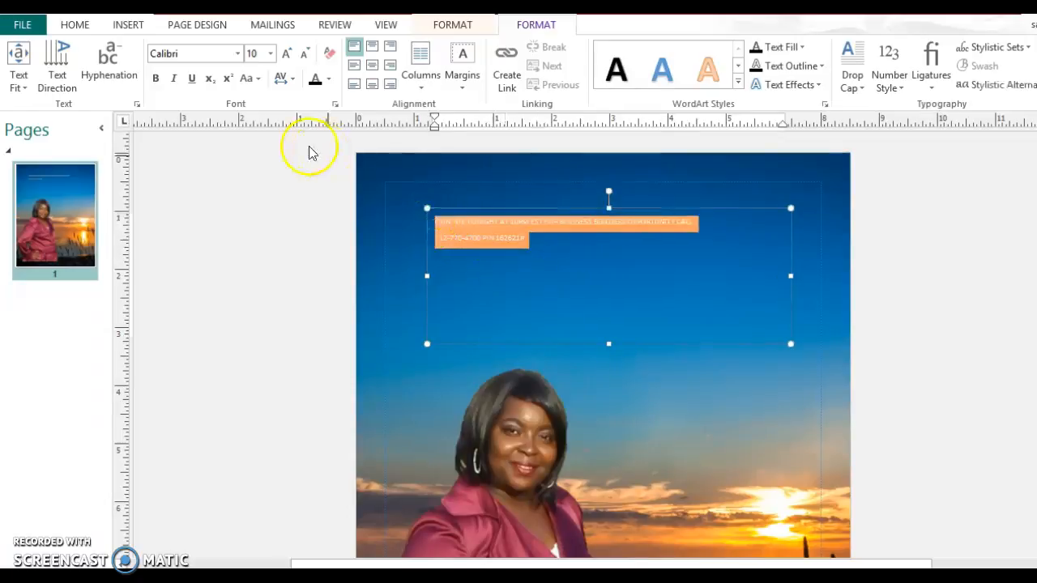
pyautogui.click(372, 49)
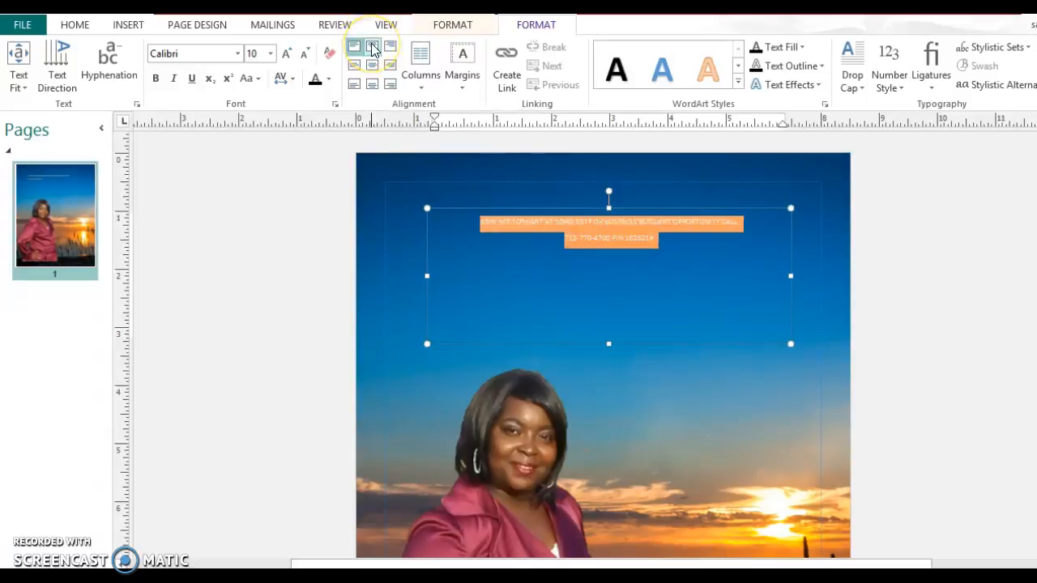
pyautogui.click(603, 224)
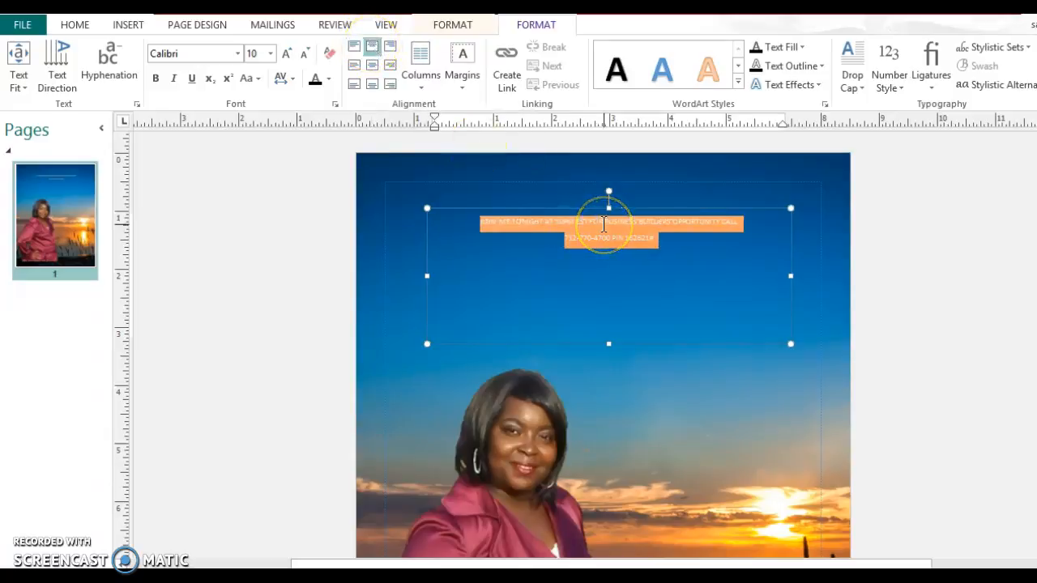
pyautogui.press('Return')
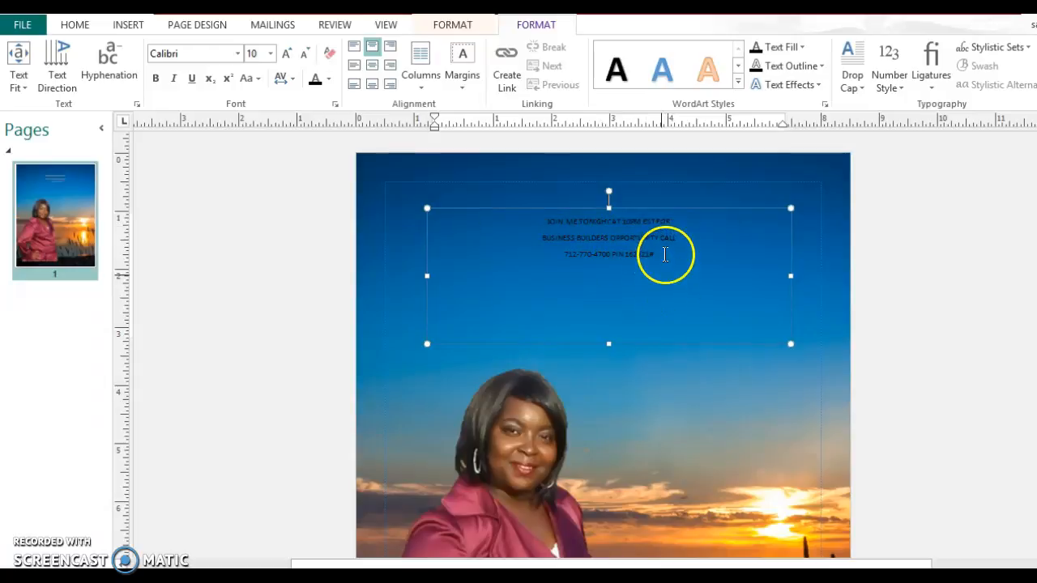
# - Drag-select all three centred lines of the call-in text
pyautogui.moveTo(664, 254); pyautogui.dragTo(512, 234)
pyautogui.click(653, 221)
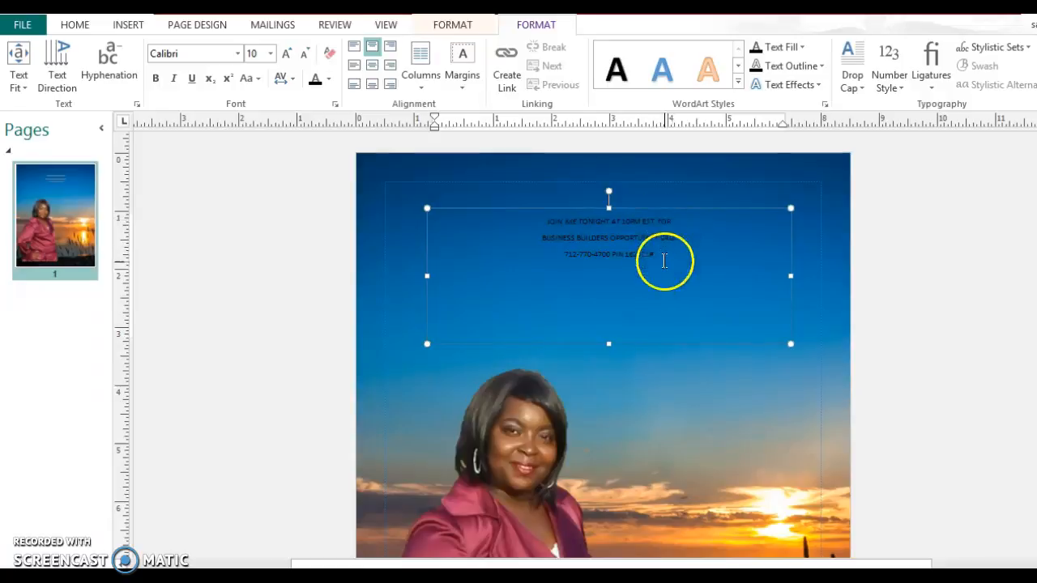
pyautogui.moveTo(657, 257); pyautogui.dragTo(521, 219)
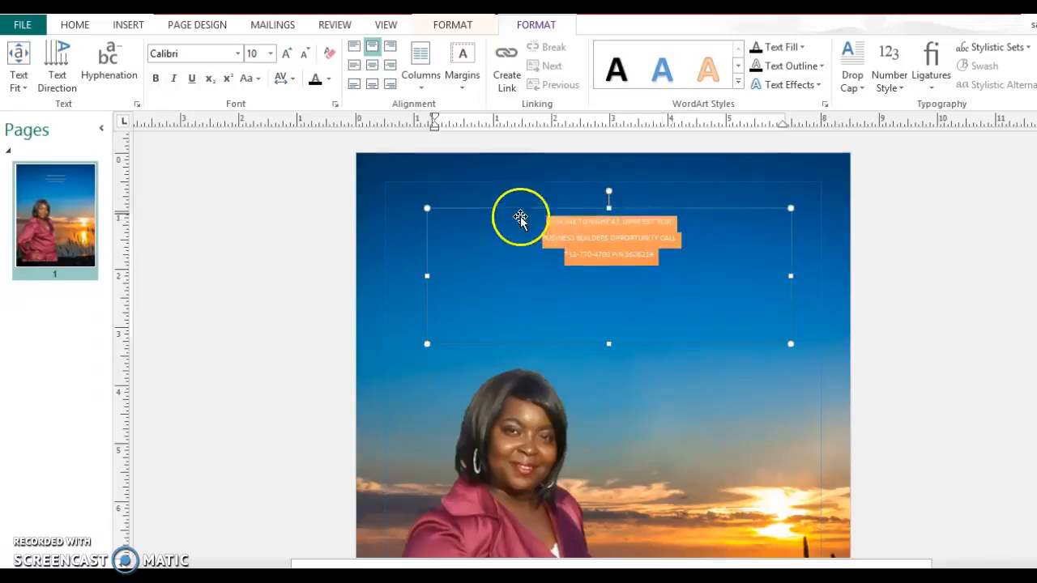
# - Make the call-in text 26 pt and white with a yellow glow text effect
pyautogui.click(270, 54)
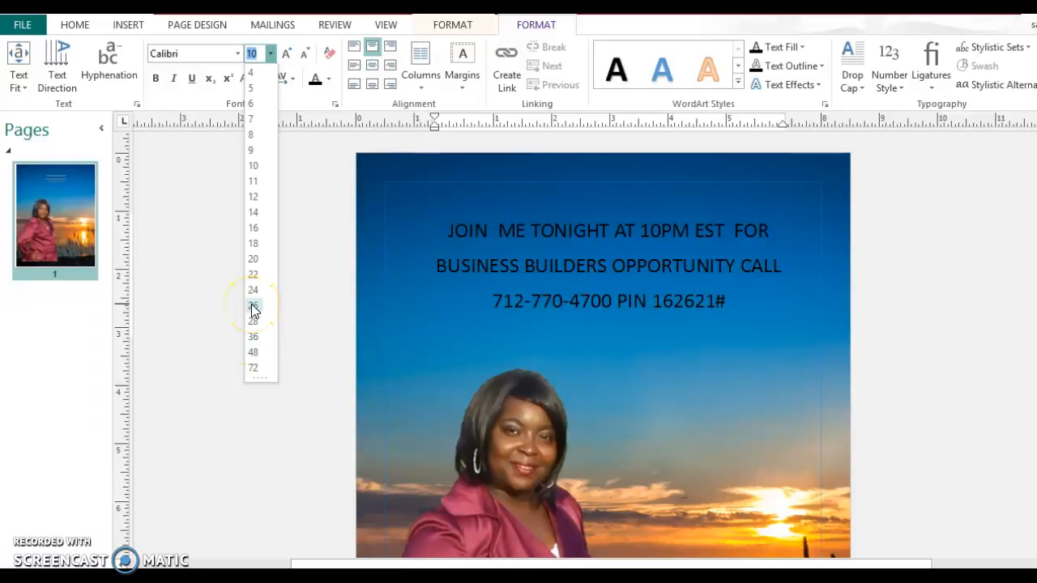
pyautogui.click(253, 311)
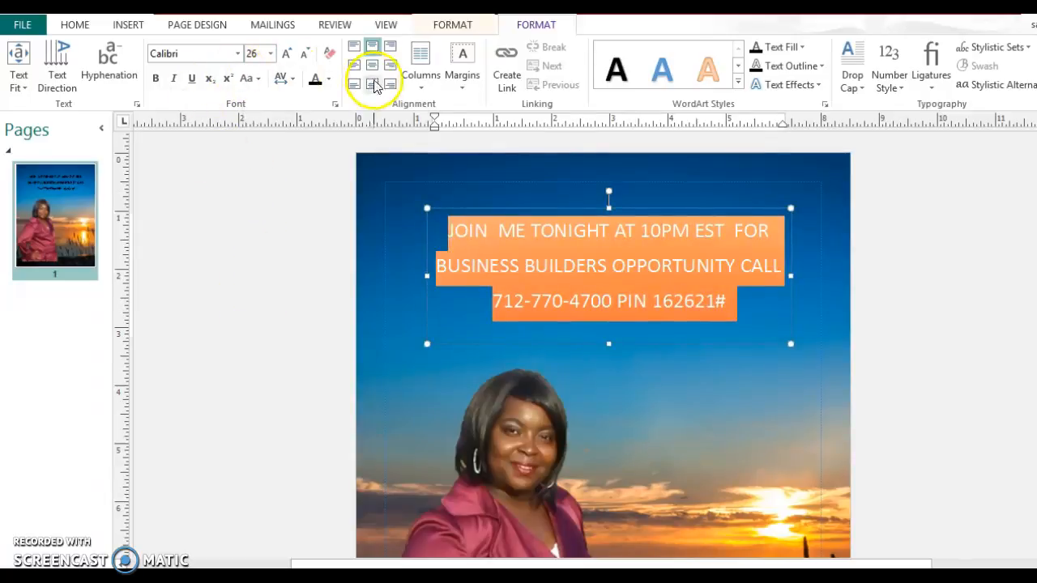
pyautogui.click(330, 79)
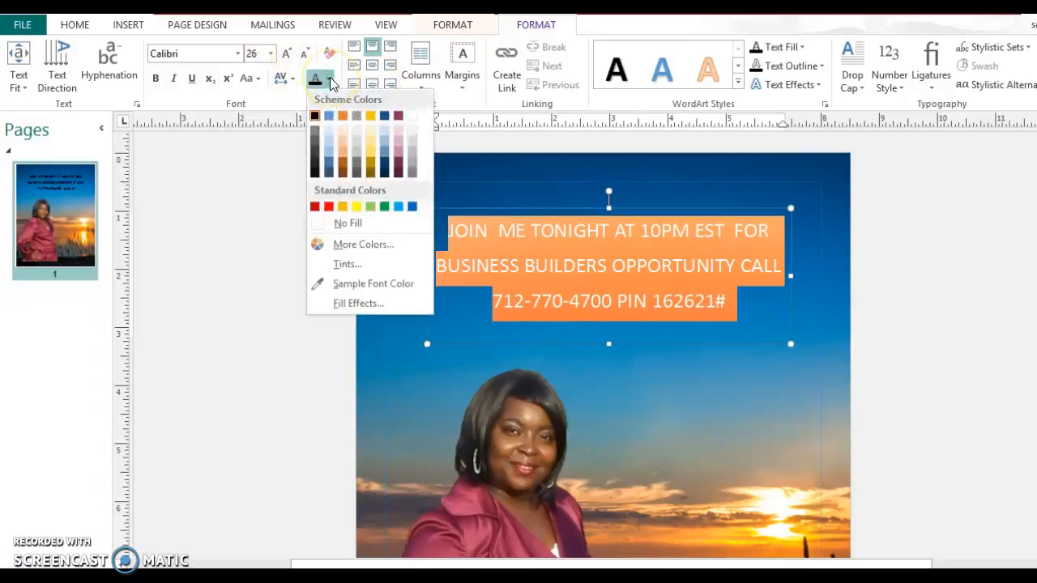
pyautogui.click(416, 117)
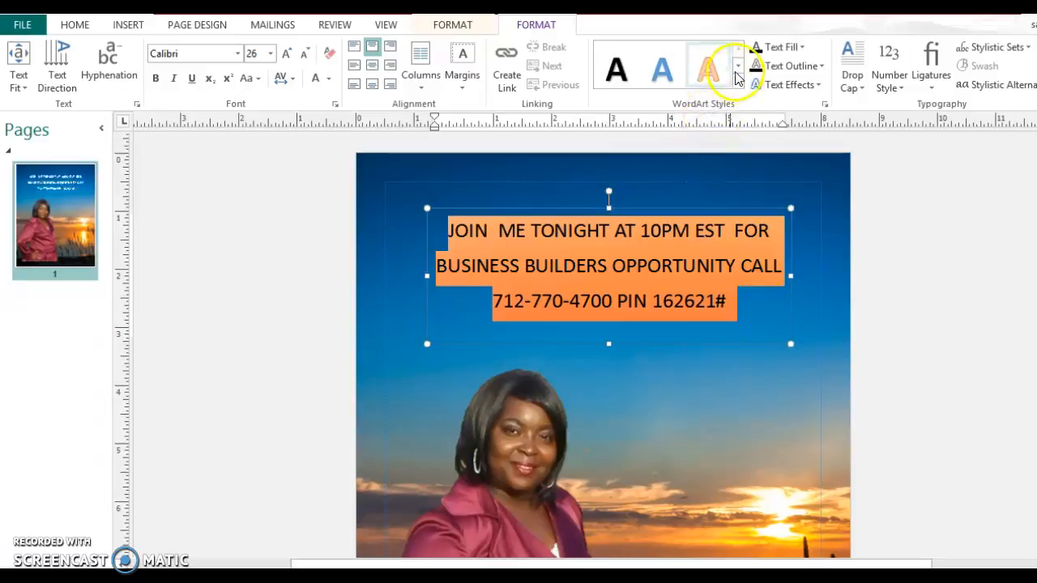
pyautogui.click(786, 85)
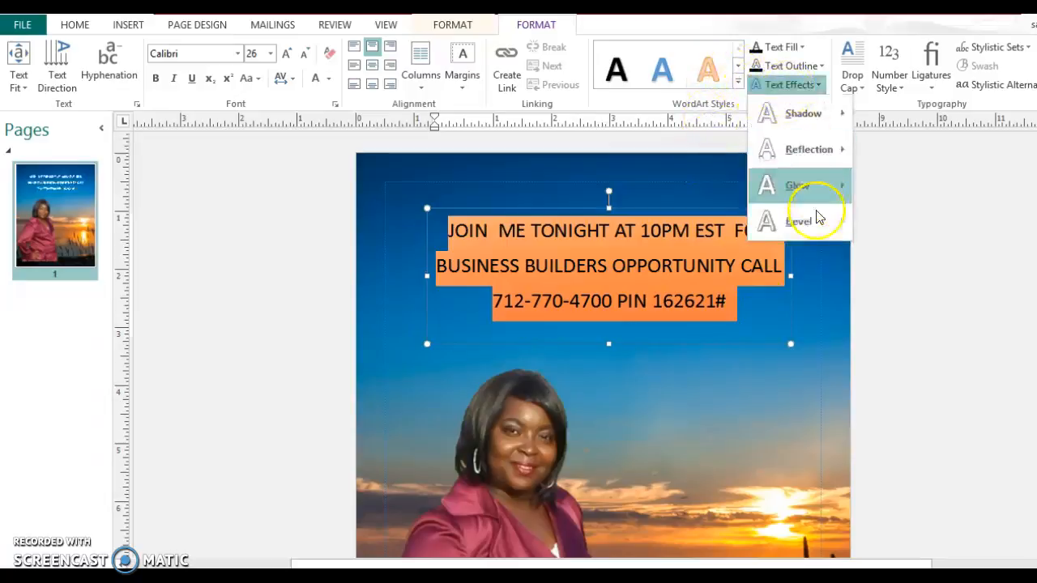
pyautogui.moveTo(821, 186)
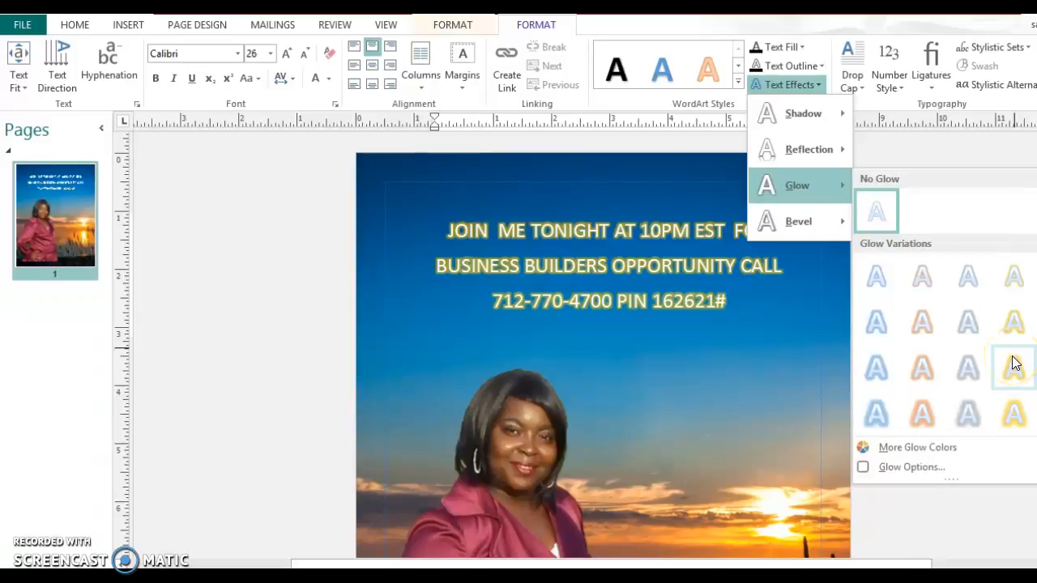
pyautogui.click(1014, 363)
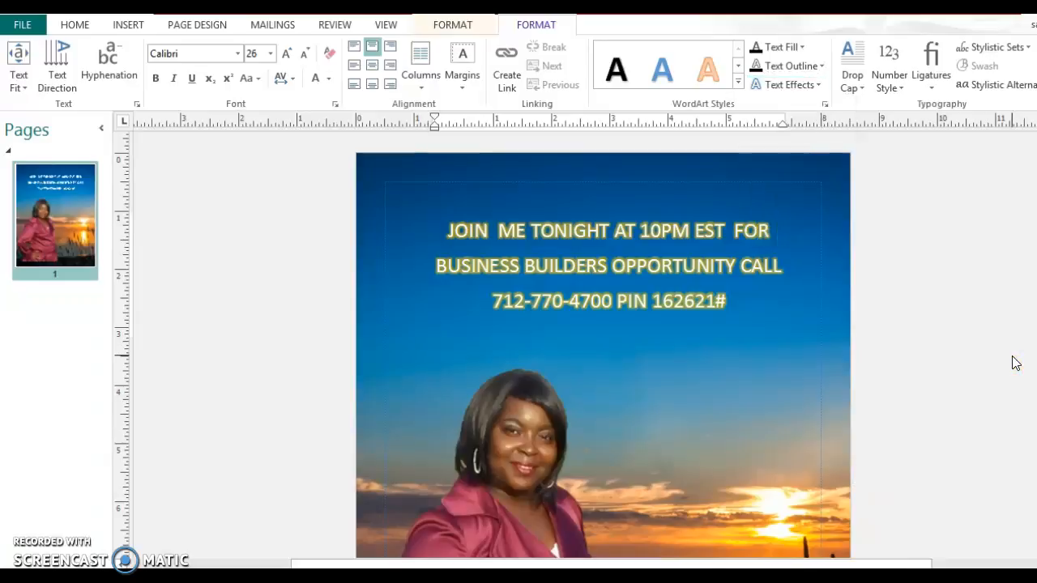
pyautogui.click(775, 316)
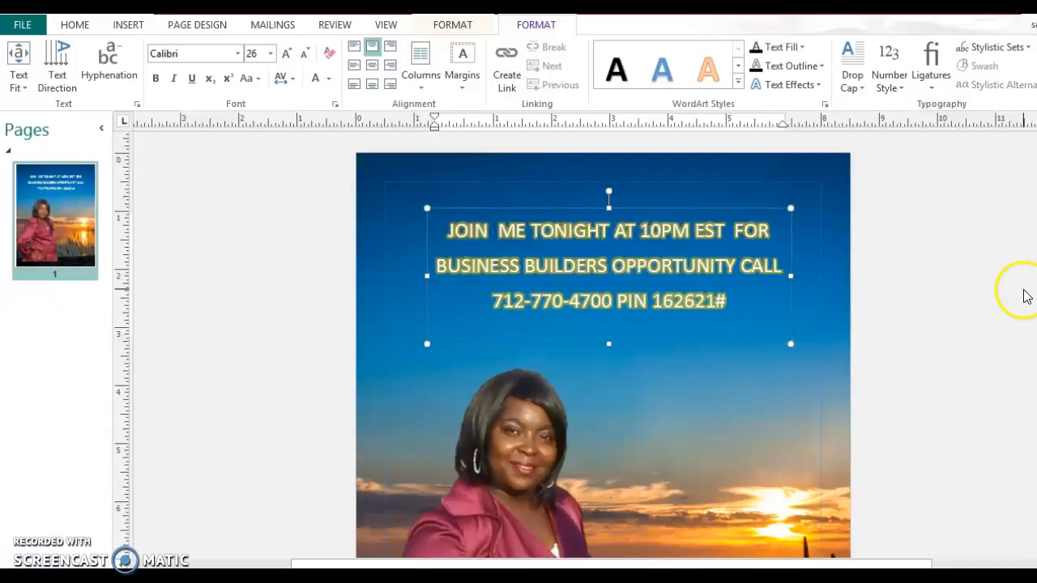
pyautogui.scroll(-2, 604, 345)
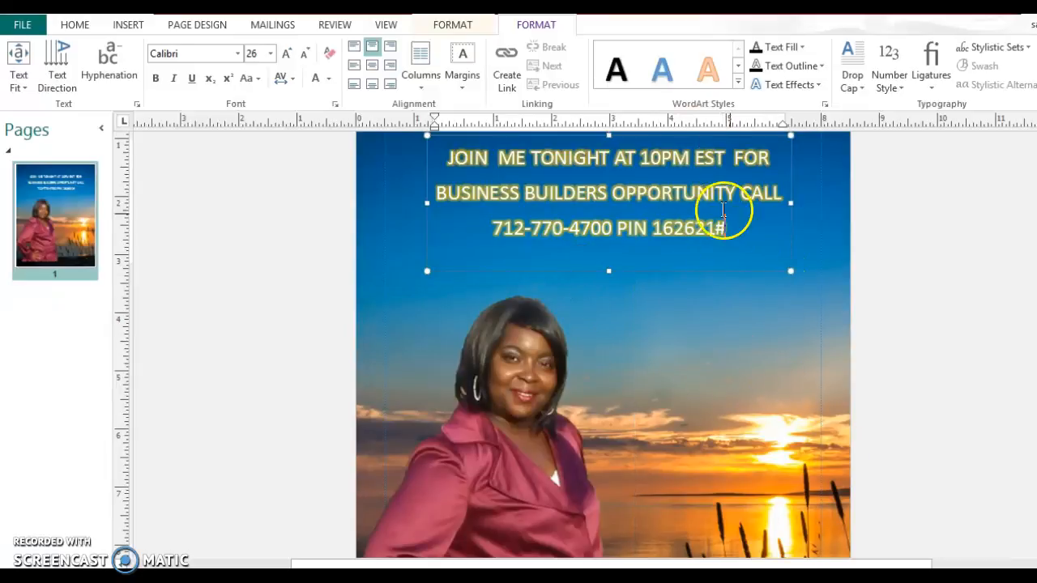
pyautogui.press('Escape')
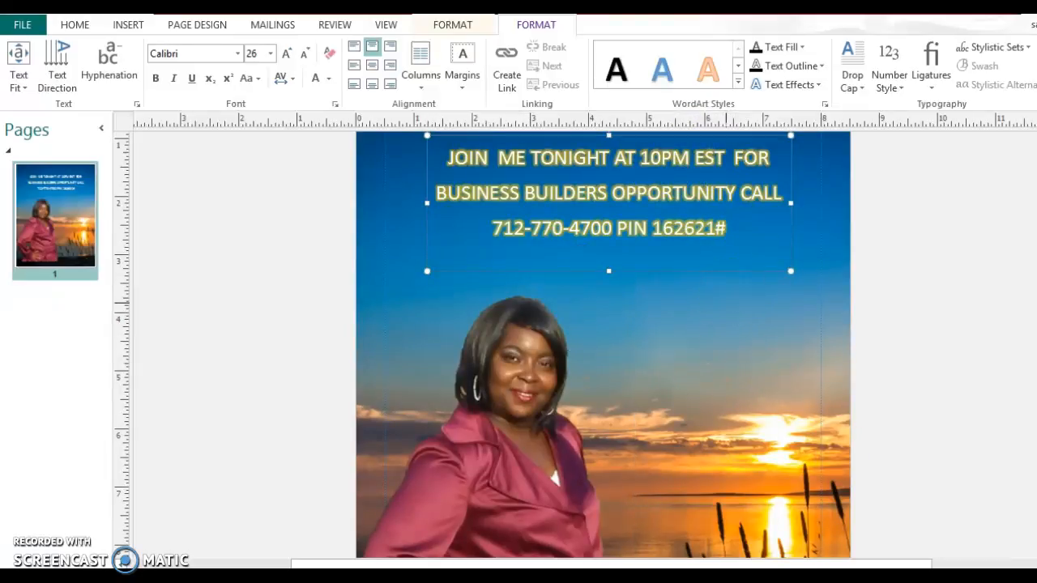
pyautogui.press('Escape')
pyautogui.scroll(-2, 604, 344)
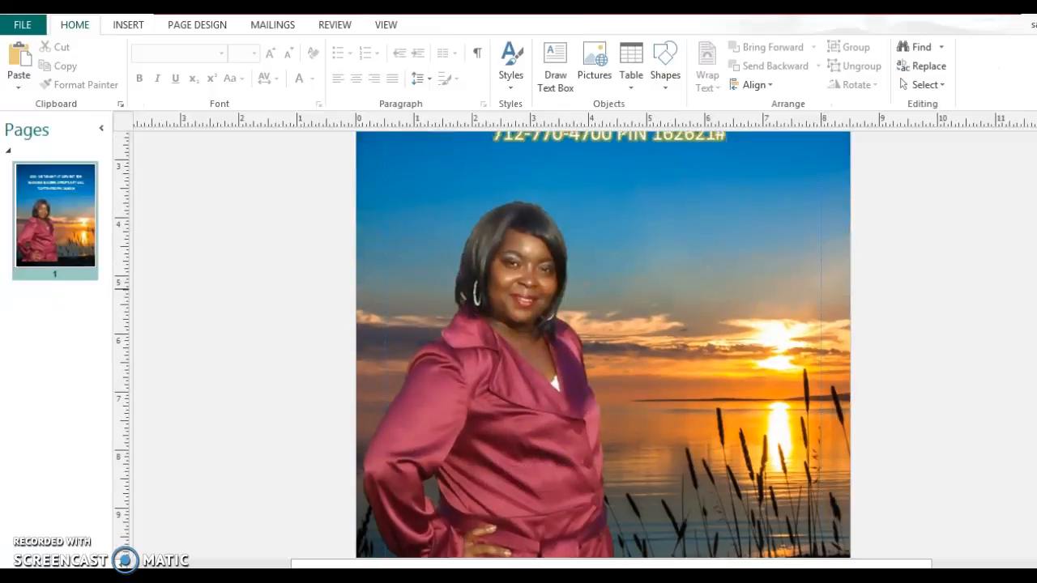
pyautogui.scroll(1, 603, 344)
pyautogui.scroll(1, 603, 345)
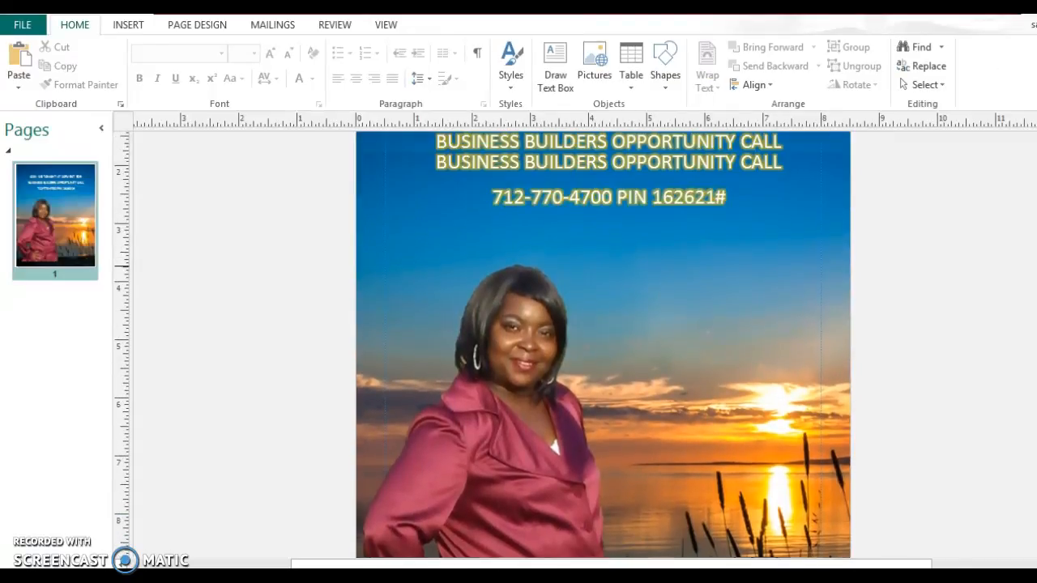
pyautogui.scroll(1, 603, 344)
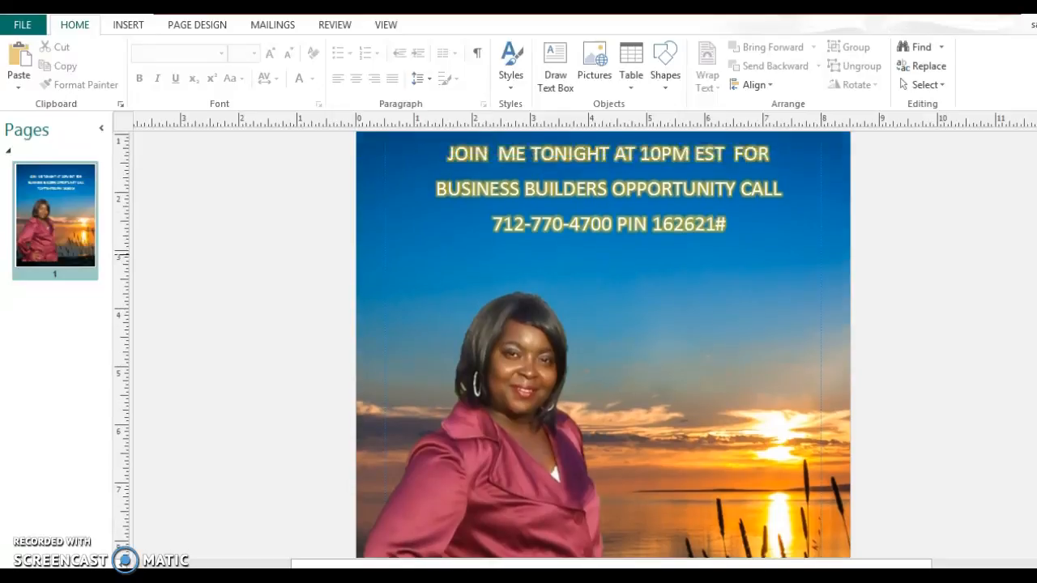
pyautogui.scroll(1, 604, 344)
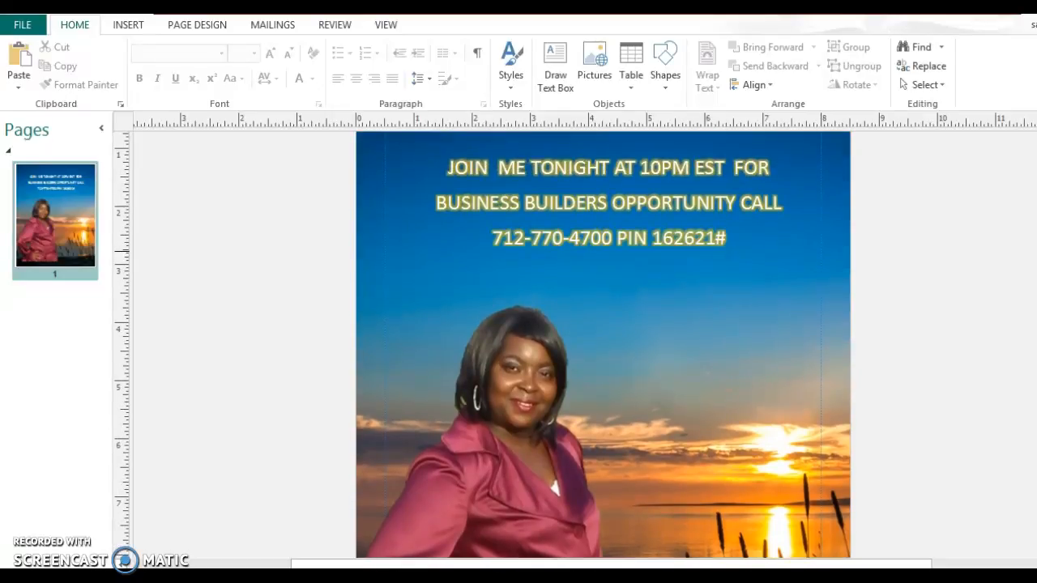
pyautogui.click(739, 170)
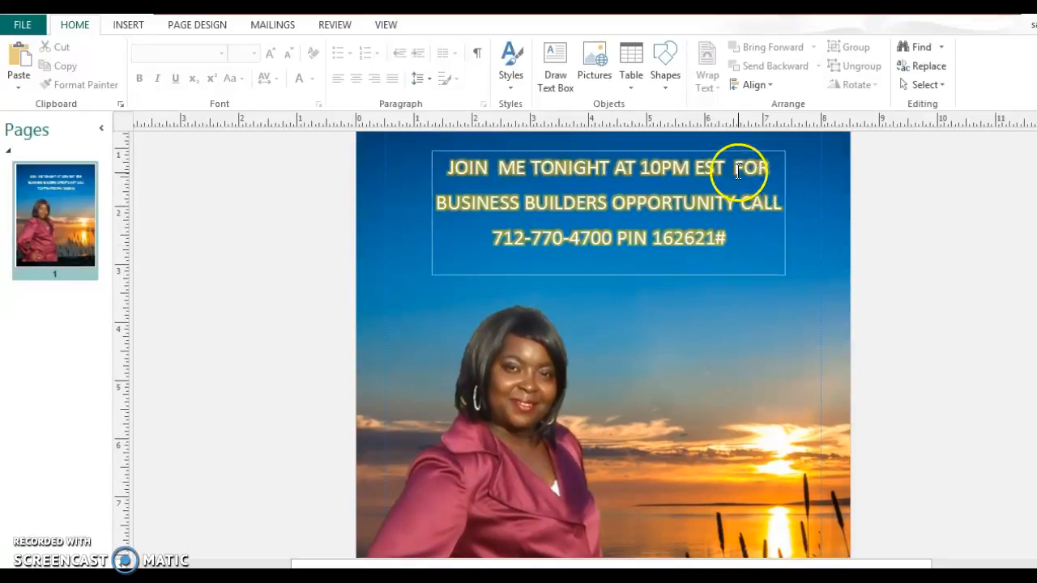
pyautogui.click(993, 225)
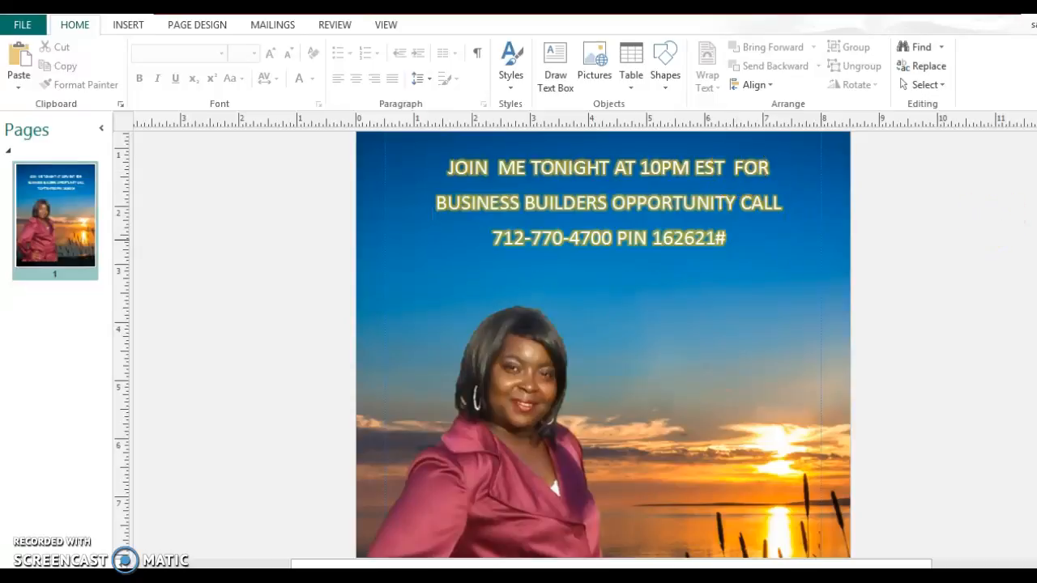
pyautogui.scroll(-3, 449, 435)
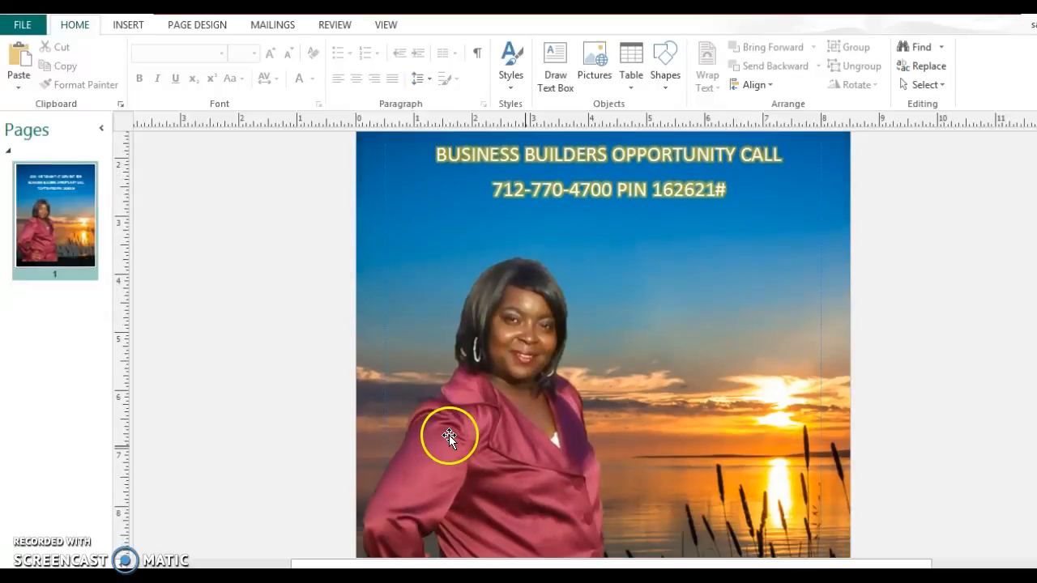
# - Apply 5 Point soft edges to the portrait photo
pyautogui.click(466, 422)
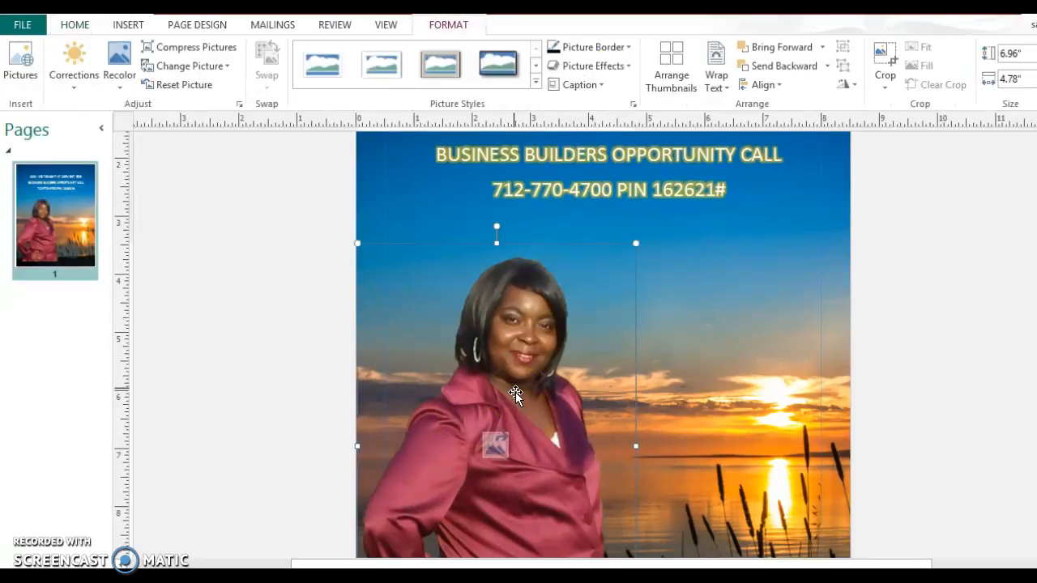
pyautogui.click(629, 67)
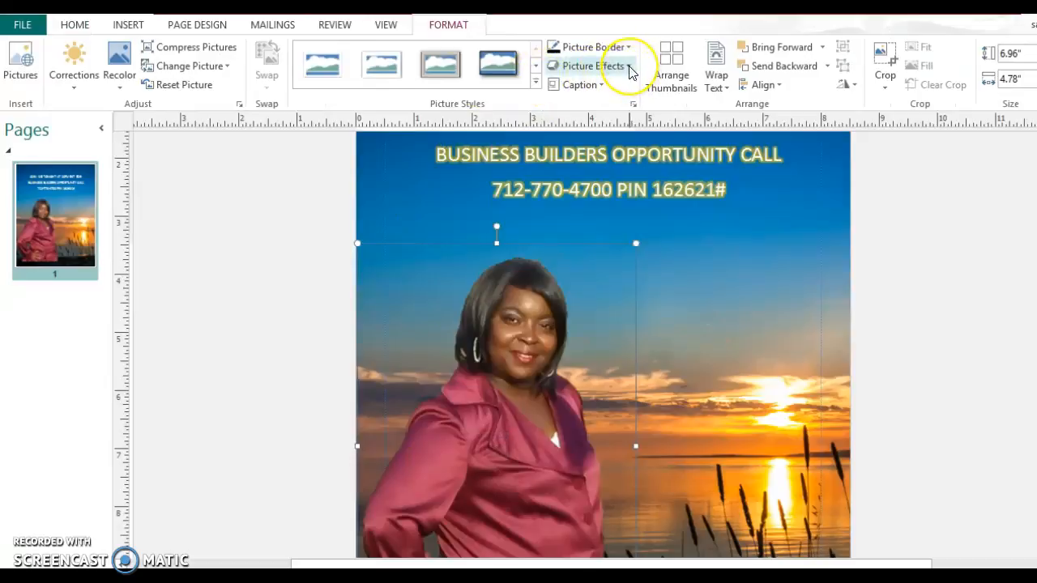
pyautogui.click(629, 66)
pyautogui.moveTo(640, 209)
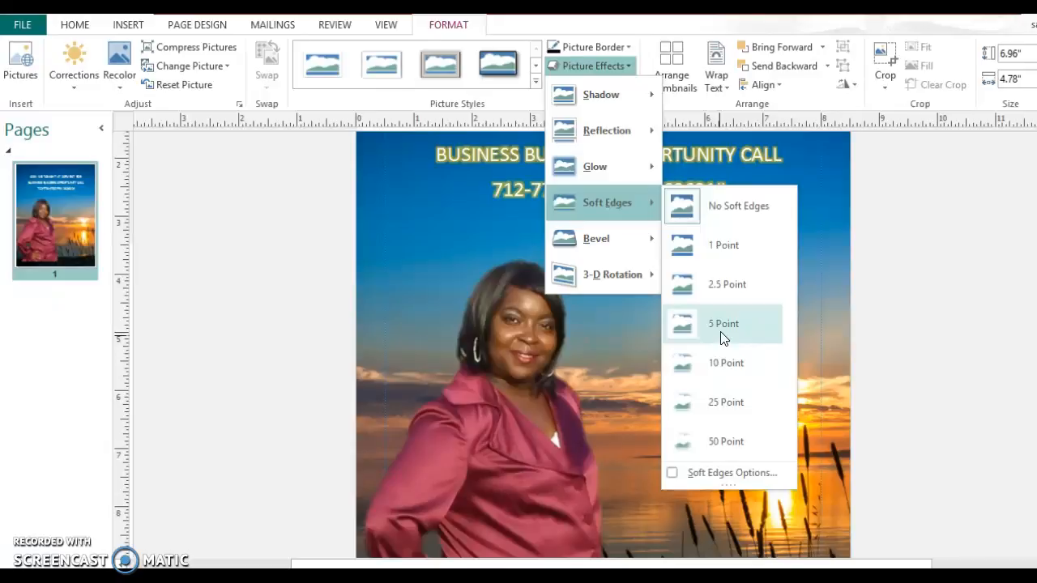
pyautogui.click(721, 328)
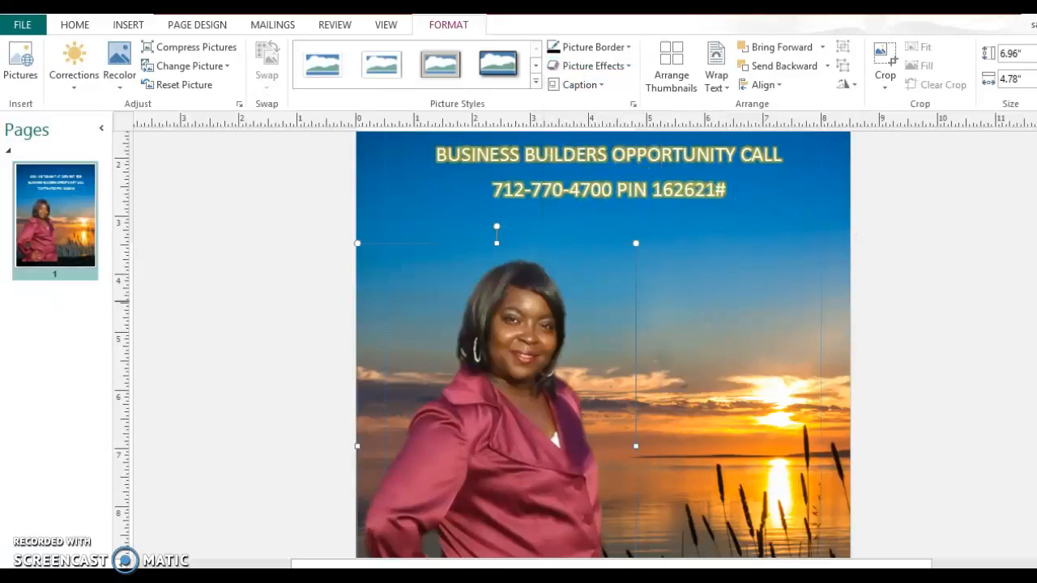
pyautogui.scroll(-2, 682, 273)
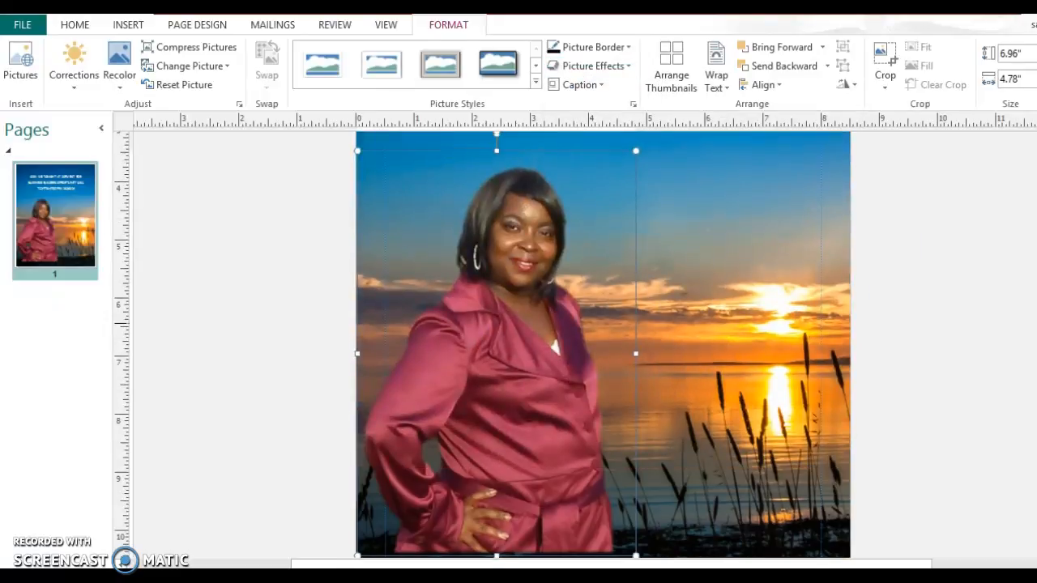
pyautogui.scroll(1, 682, 272)
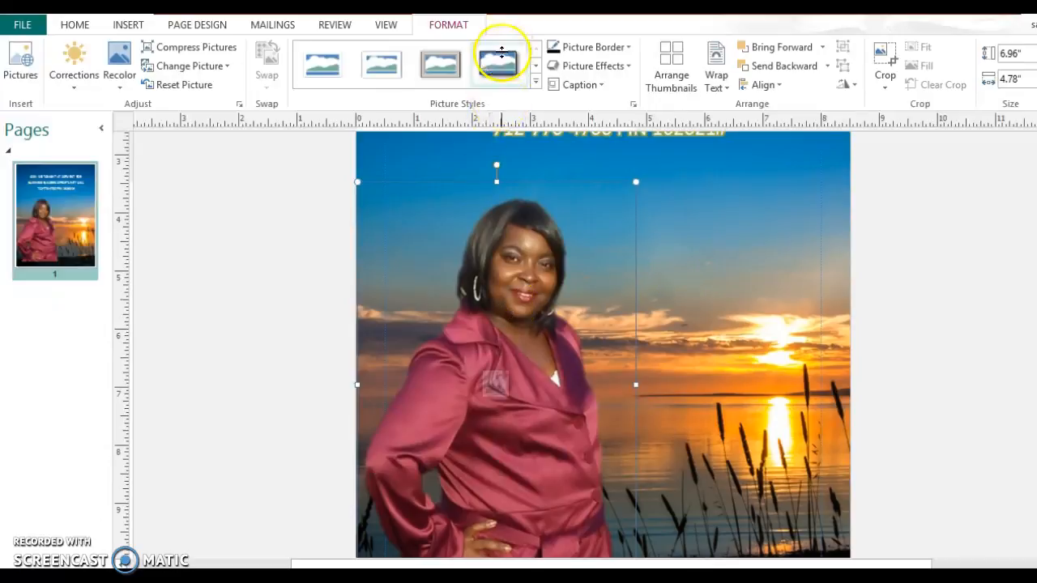
pyautogui.click(534, 66)
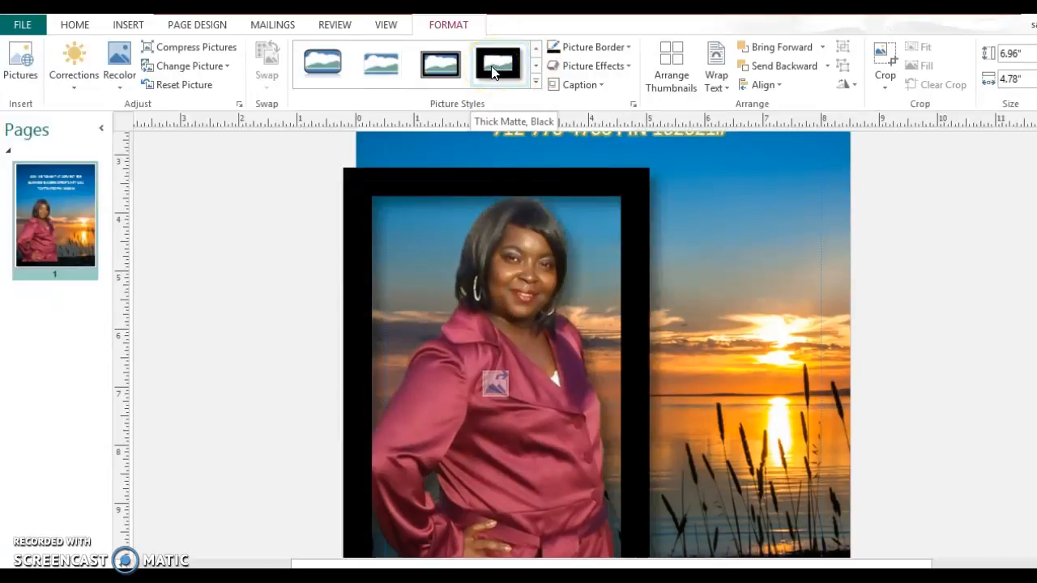
pyautogui.click(440, 63)
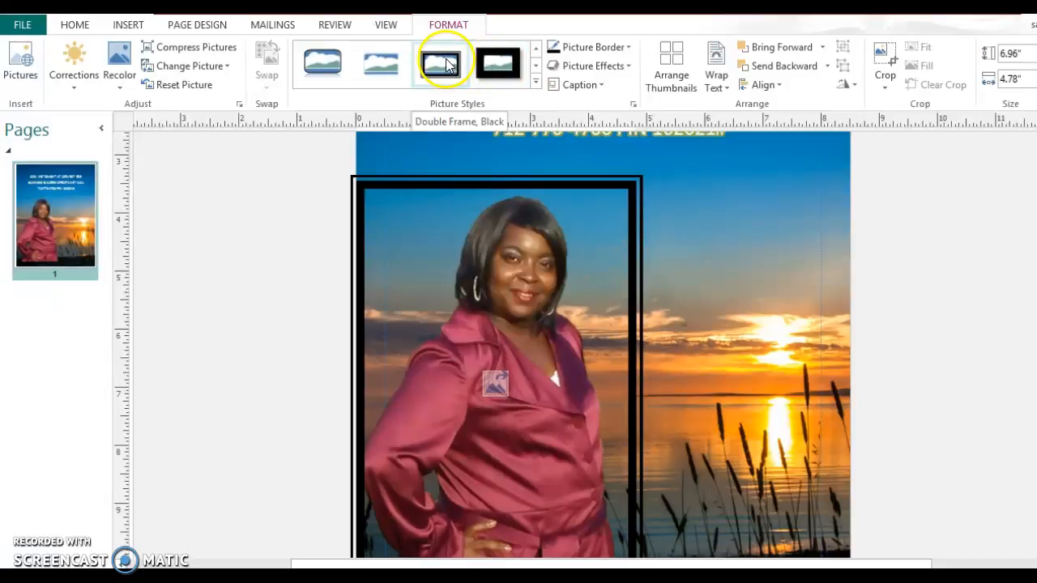
pyautogui.click(381, 65)
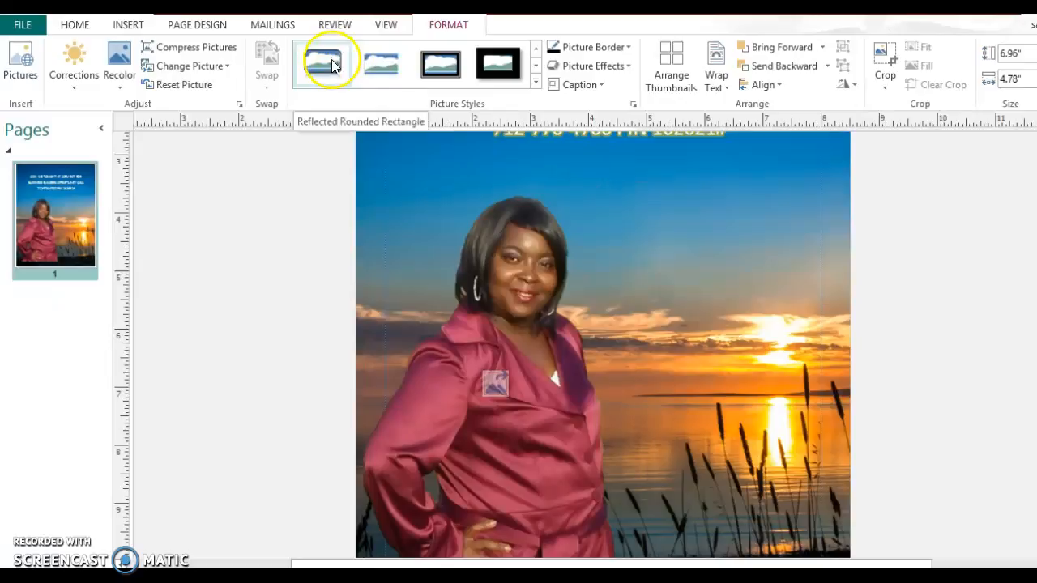
pyautogui.click(516, 64)
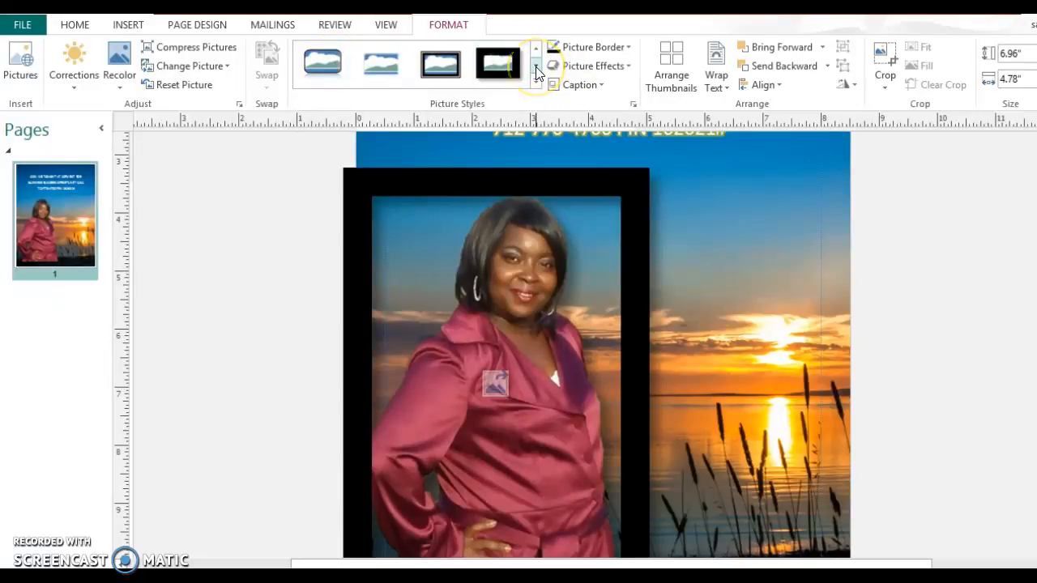
pyautogui.click(535, 70)
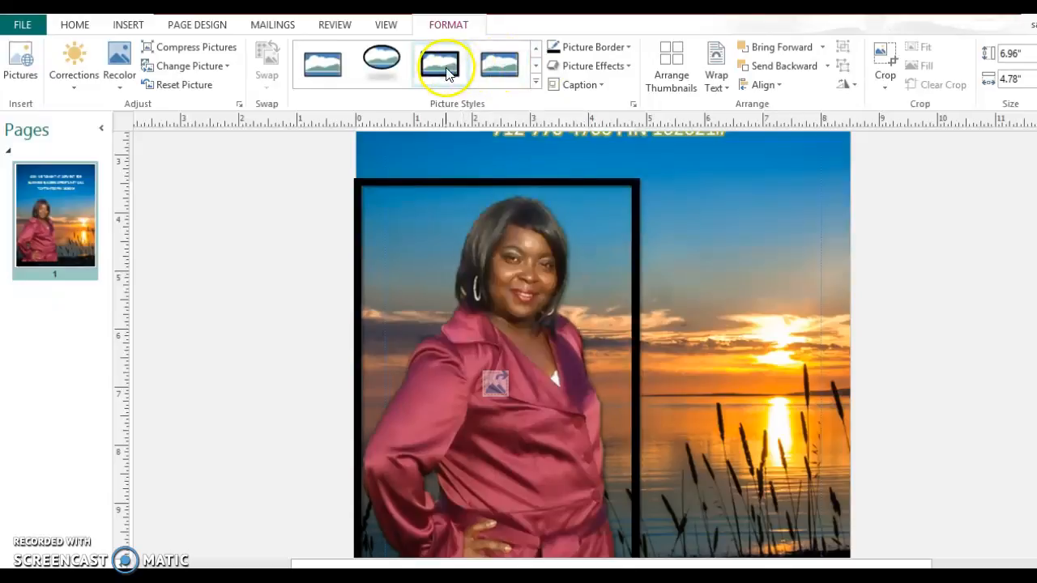
pyautogui.click(392, 66)
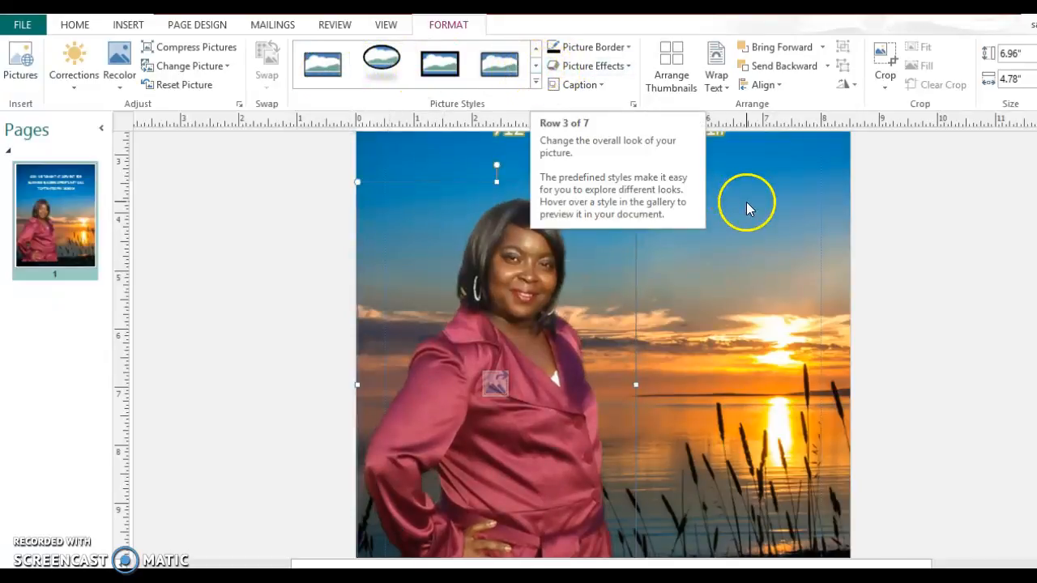
pyautogui.click(947, 243)
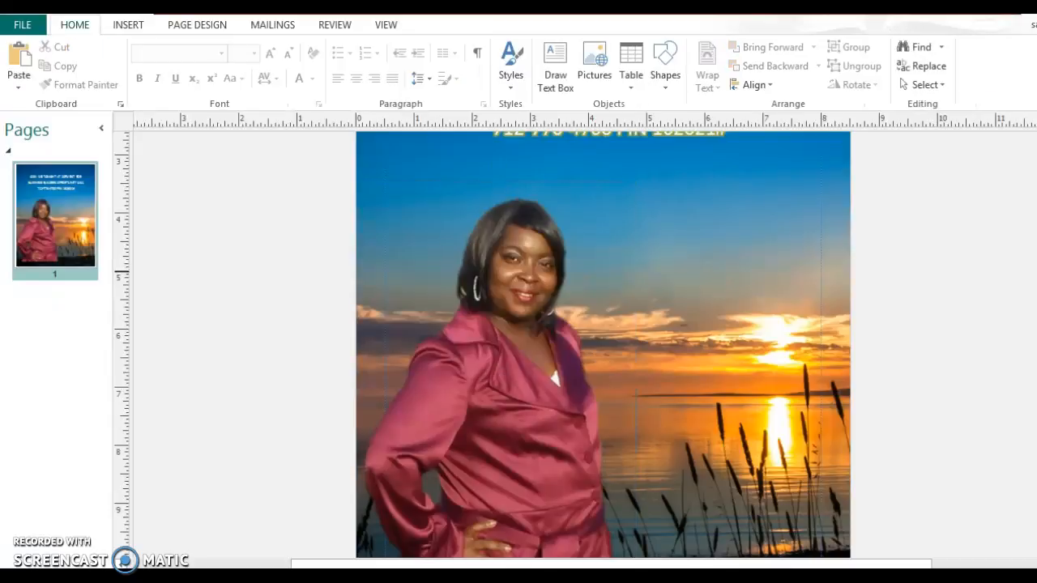
pyautogui.scroll(-3, 603, 336)
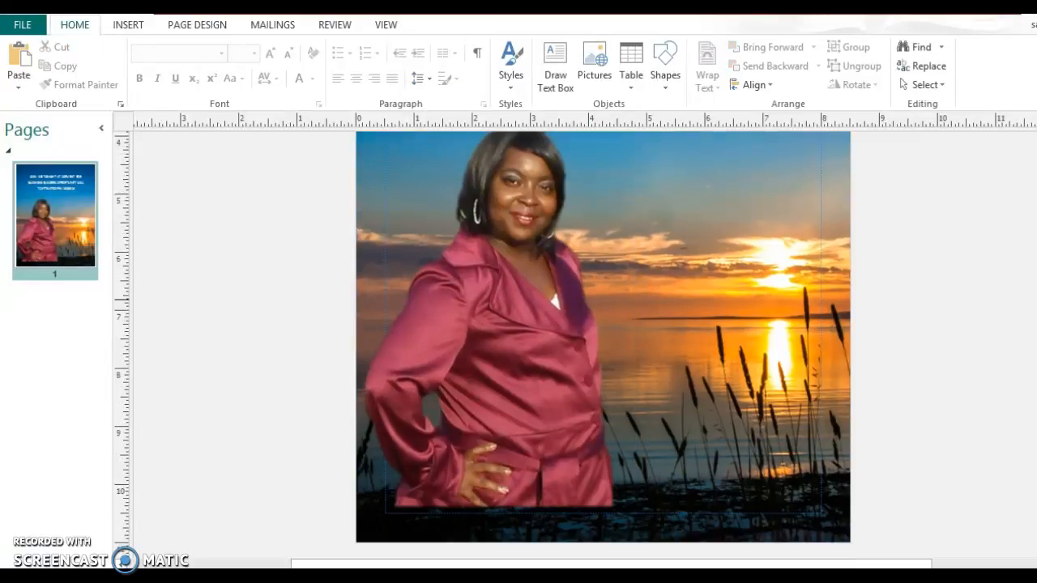
pyautogui.scroll(5, 603, 336)
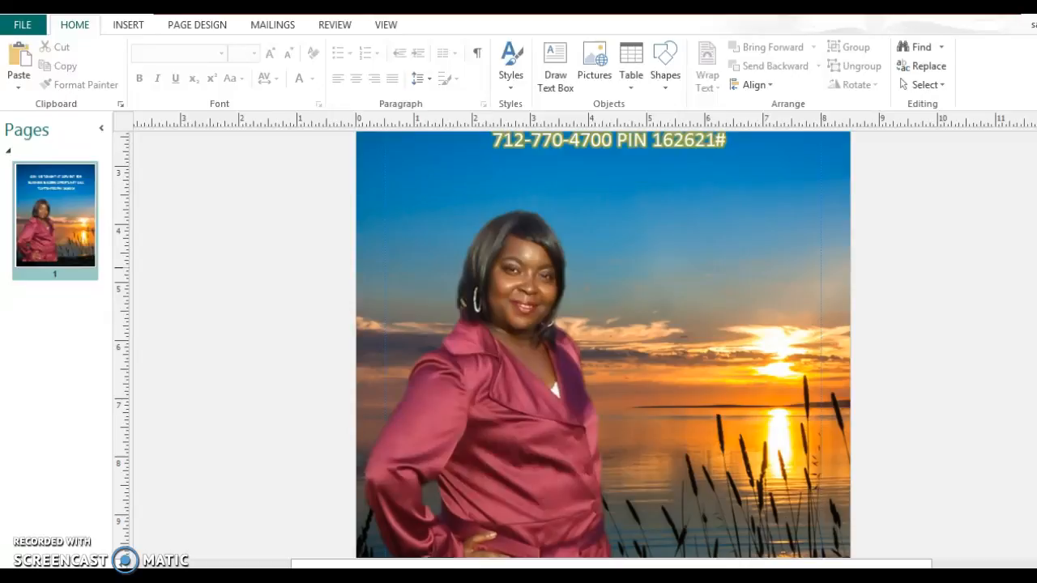
pyautogui.scroll(4, 603, 336)
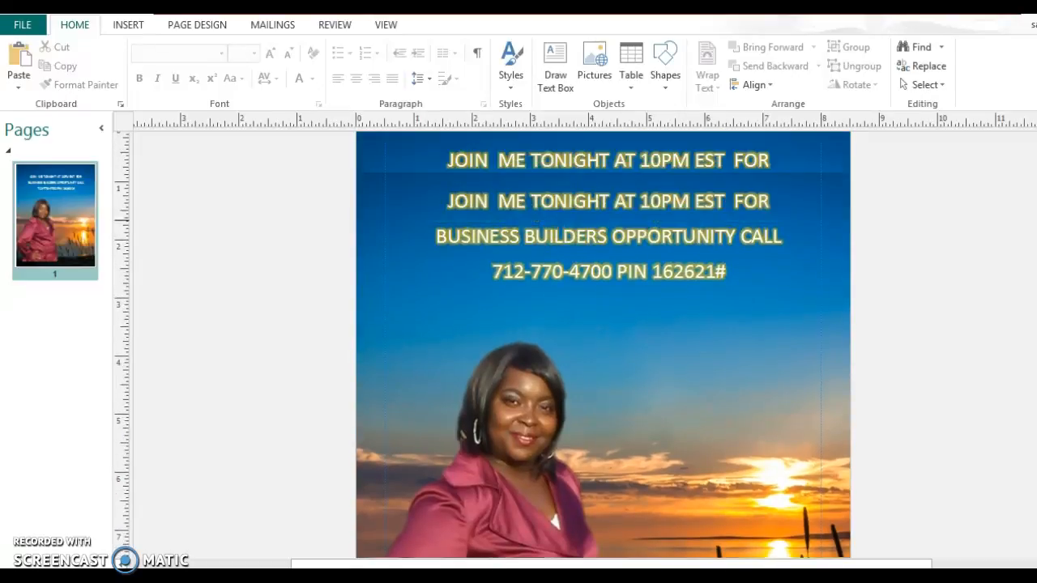
pyautogui.scroll(-1, 603, 336)
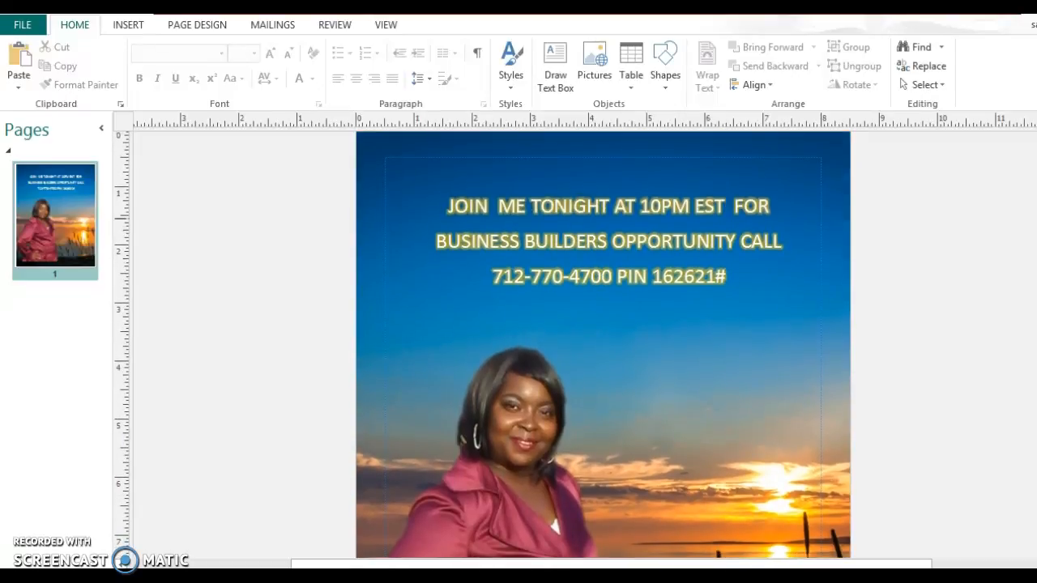
pyautogui.scroll(-2, 604, 336)
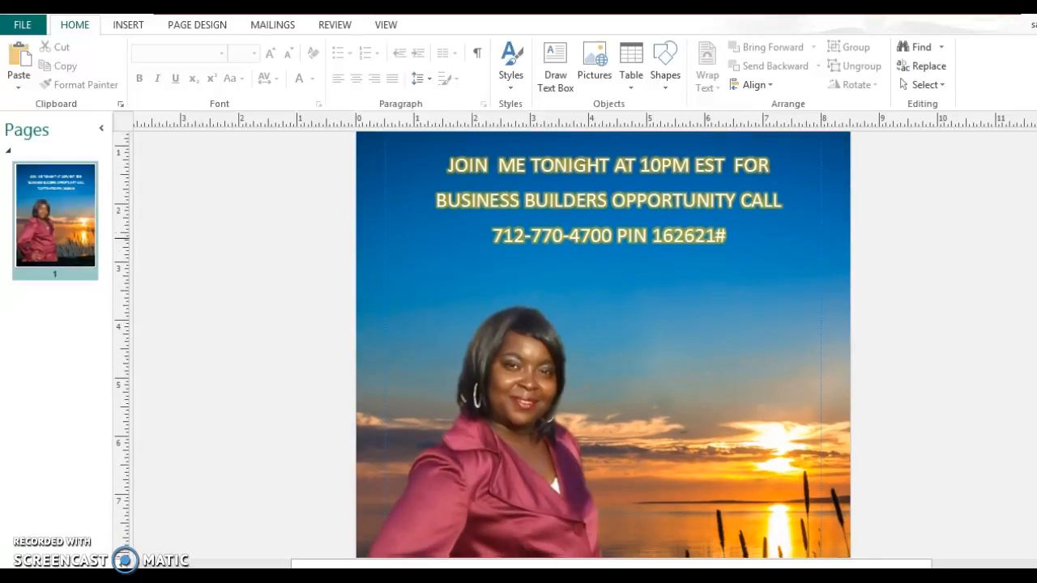
pyautogui.scroll(-1, 604, 336)
pyautogui.scroll(-2, 603, 336)
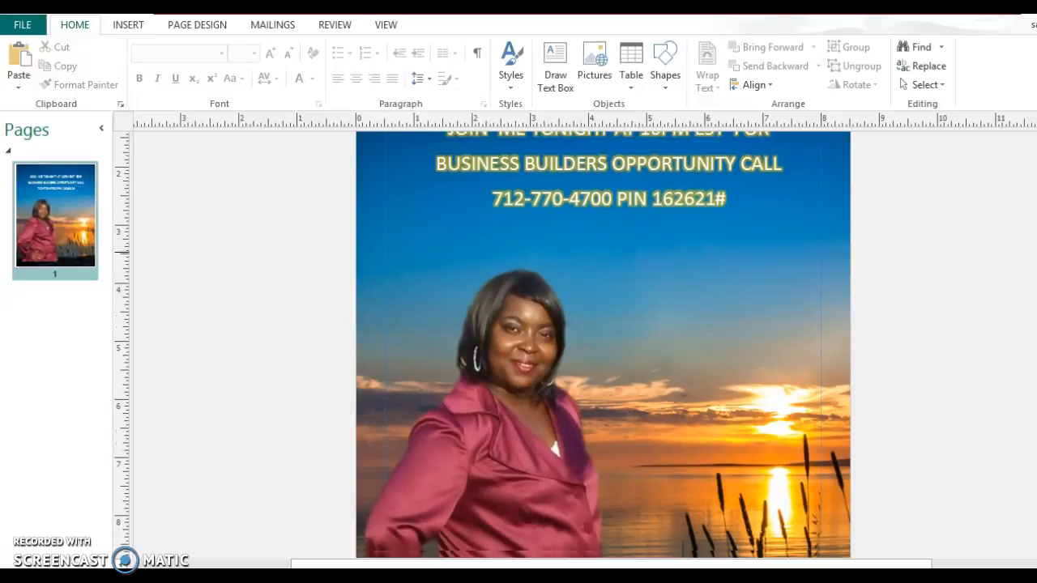
pyautogui.scroll(1, 603, 344)
pyautogui.scroll(-1, 603, 345)
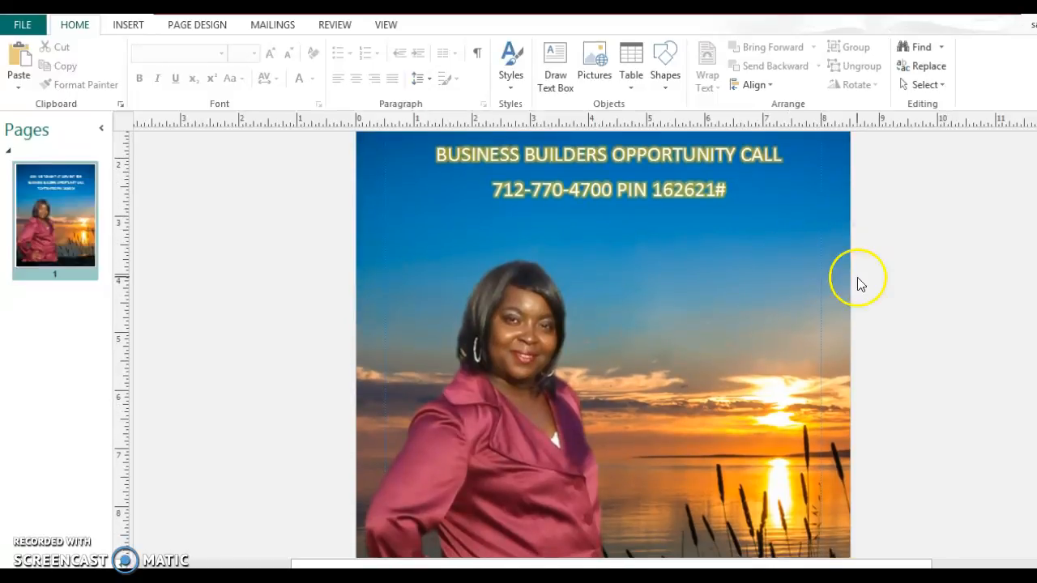
# - Draw a text box right of the portrait and resize it by dragging its handles
pyautogui.click(556, 60)
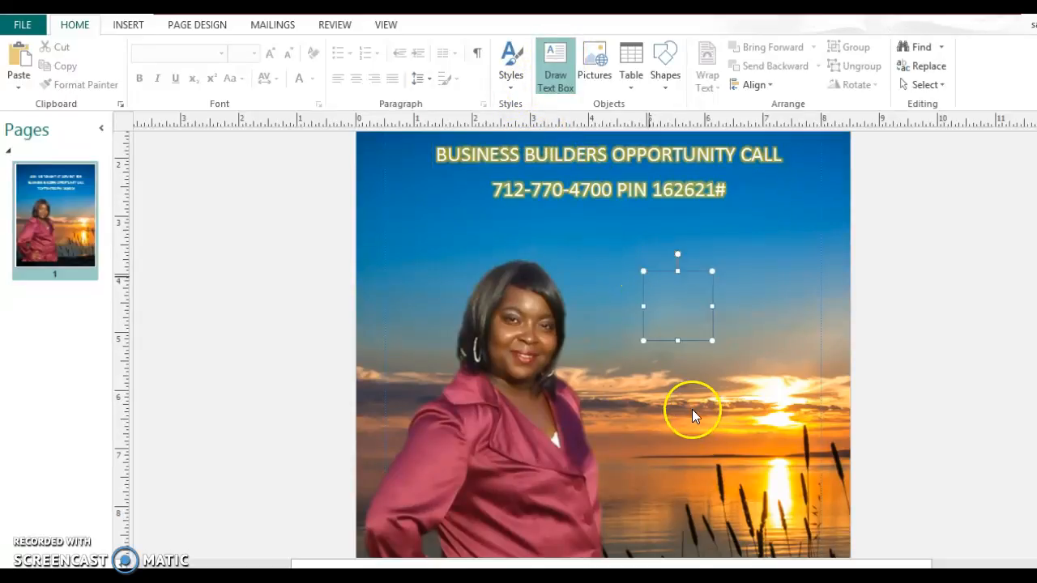
pyautogui.moveTo(711, 343); pyautogui.dragTo(760, 437)
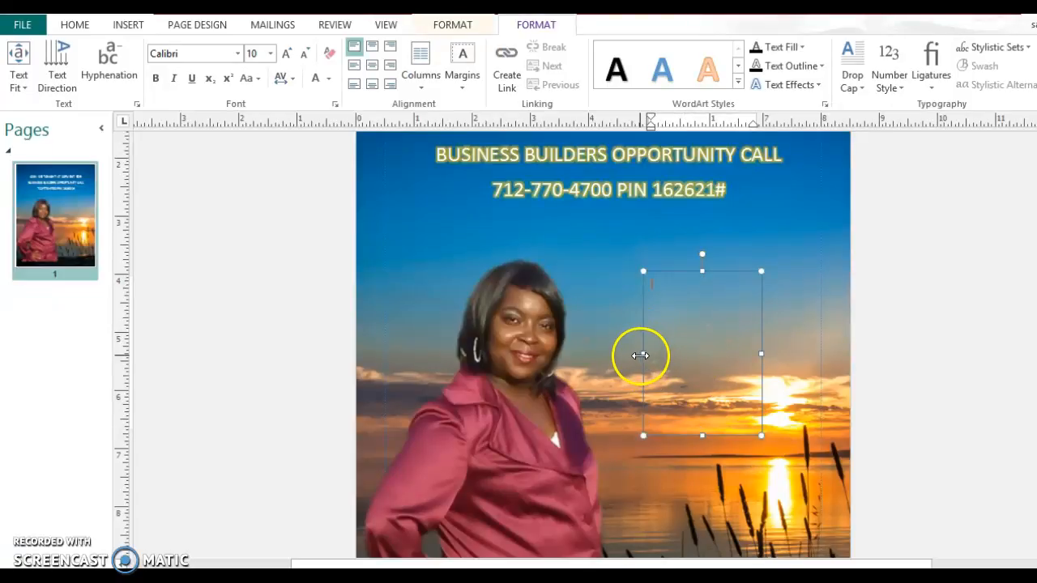
pyautogui.moveTo(641, 356); pyautogui.dragTo(609, 348)
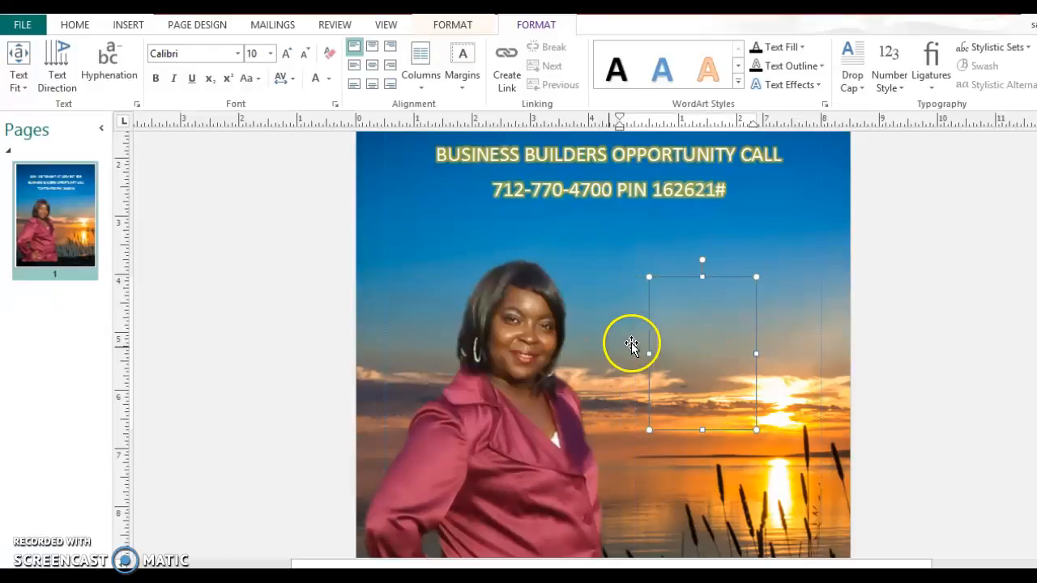
pyautogui.moveTo(763, 357); pyautogui.dragTo(789, 359)
pyautogui.click(683, 298)
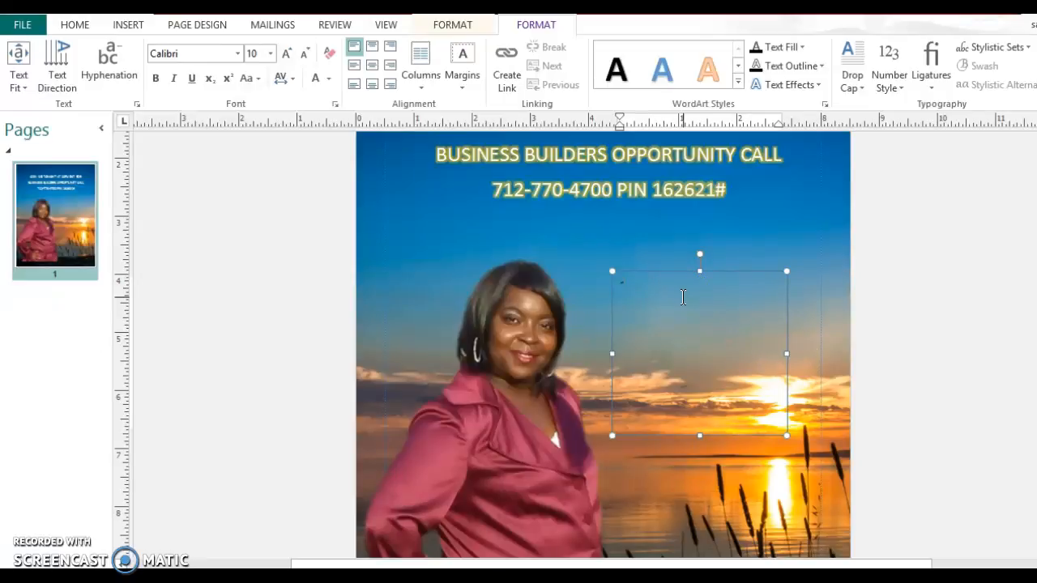
pyautogui.click(683, 297)
# - Type the quote 'The fastest way to grow you business is to grow people' with the coach's name credit
pyautogui.write('"The fastest way to grow')
pyautogui.write('you business is to grow people')
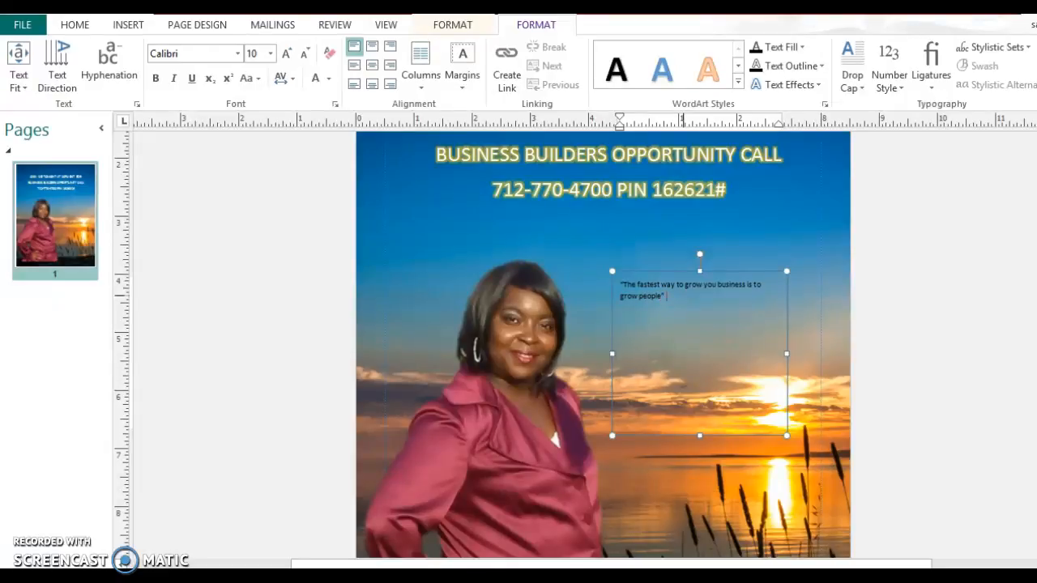
pyautogui.moveTo(621, 285); pyautogui.dragTo(755, 319)
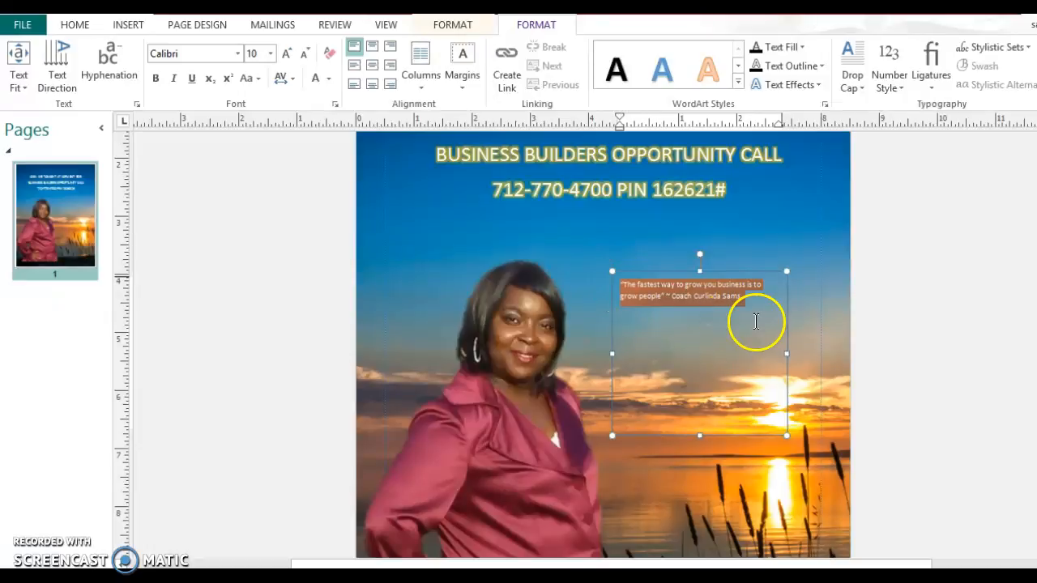
# - Set the quote text to 28 pt
pyautogui.click(271, 55)
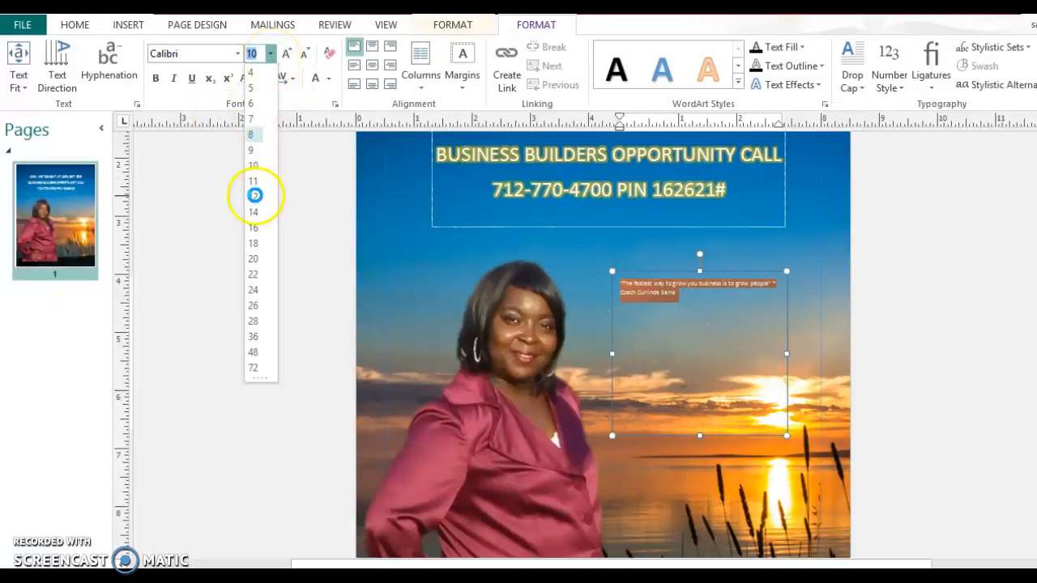
pyautogui.click(253, 229)
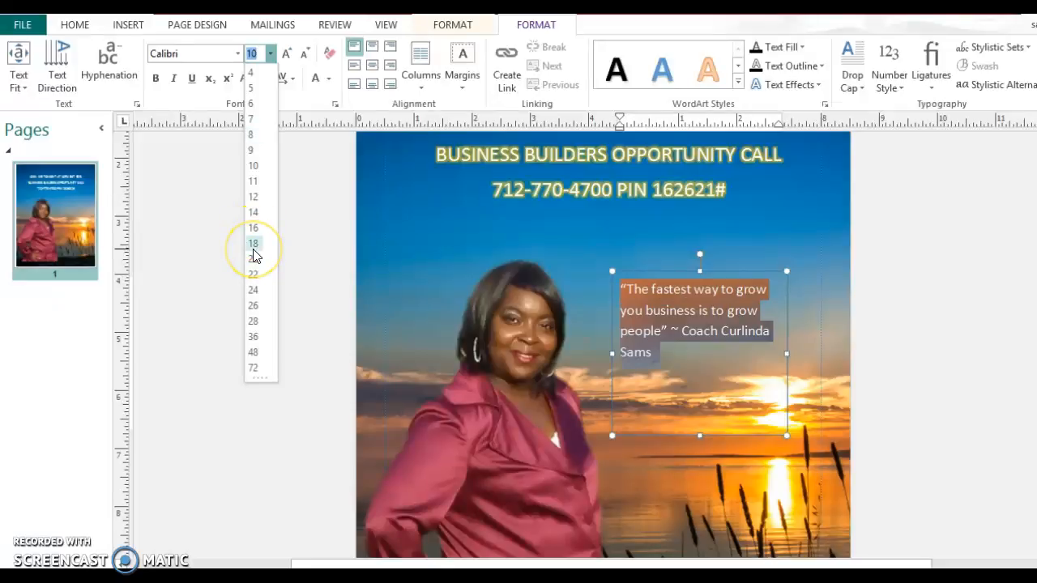
pyautogui.click(259, 321)
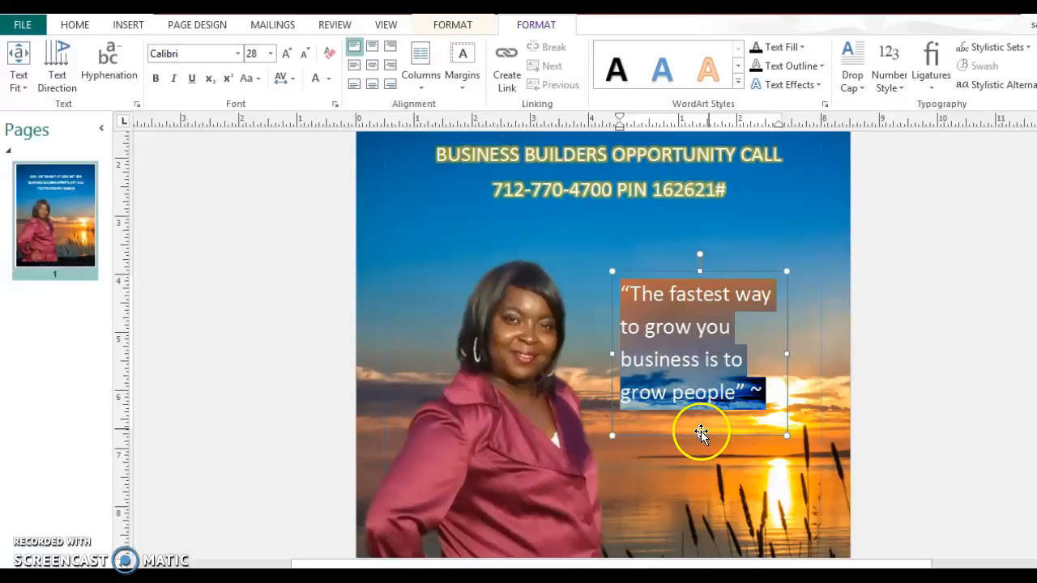
# - Make the quote box taller and wider on both sides so the lines reflow
pyautogui.moveTo(699, 436); pyautogui.dragTo(694, 483)
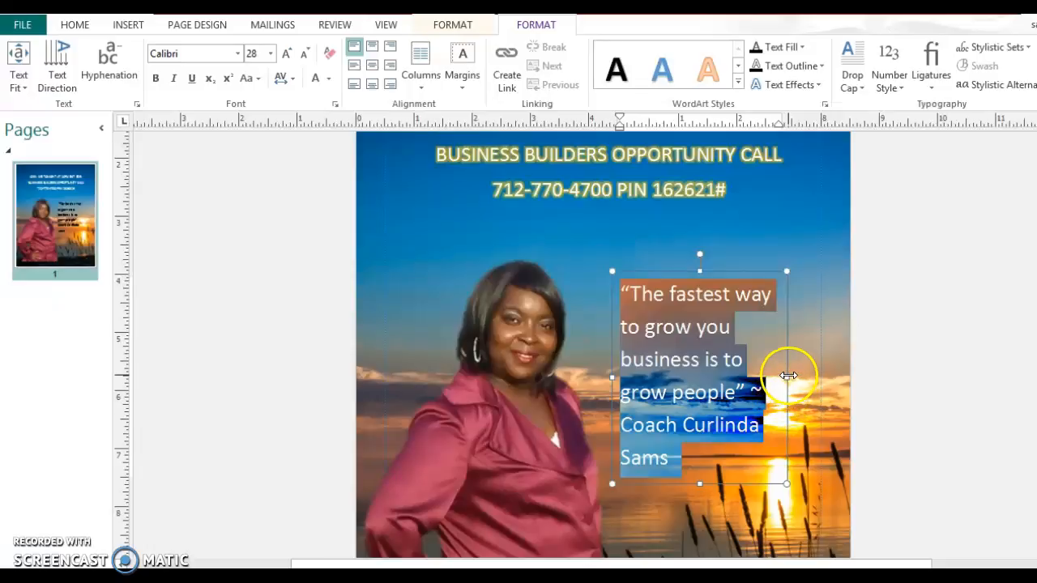
pyautogui.moveTo(788, 375); pyautogui.dragTo(821, 379)
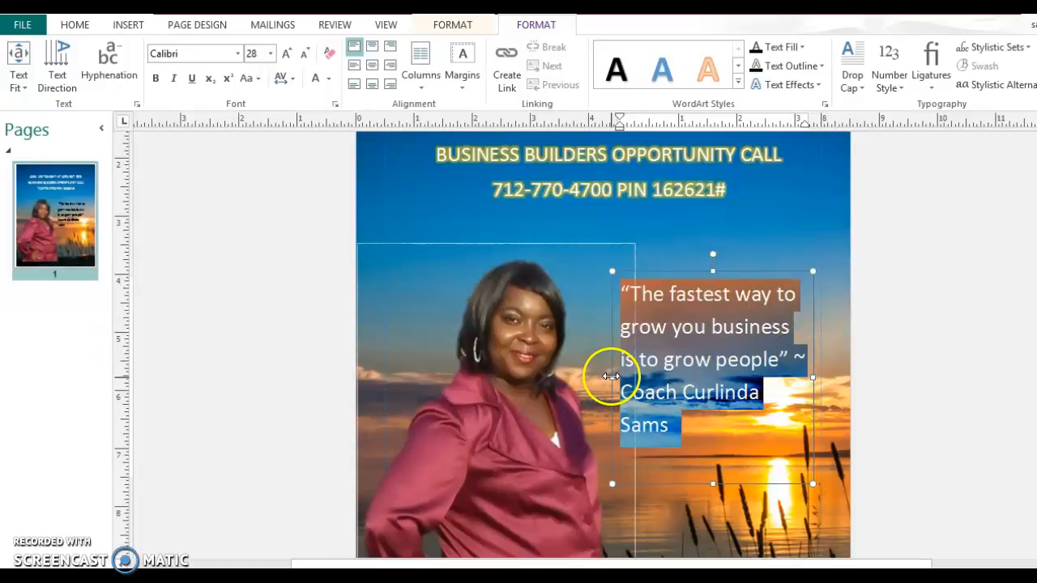
pyautogui.moveTo(611, 378); pyautogui.dragTo(587, 372)
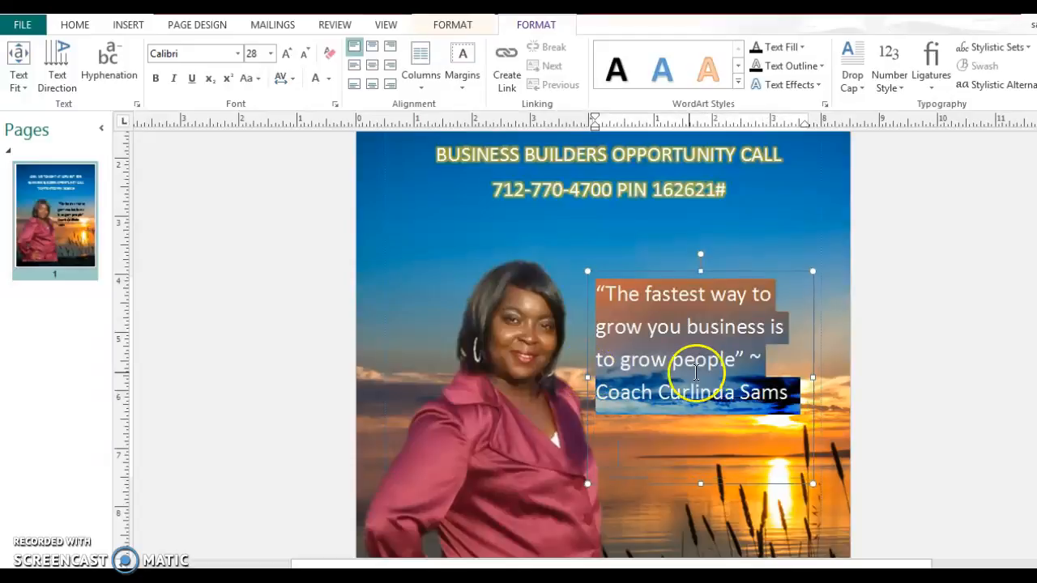
# - Centre the quote, remove the tilde, and move the author's name to its own line
pyautogui.click(373, 47)
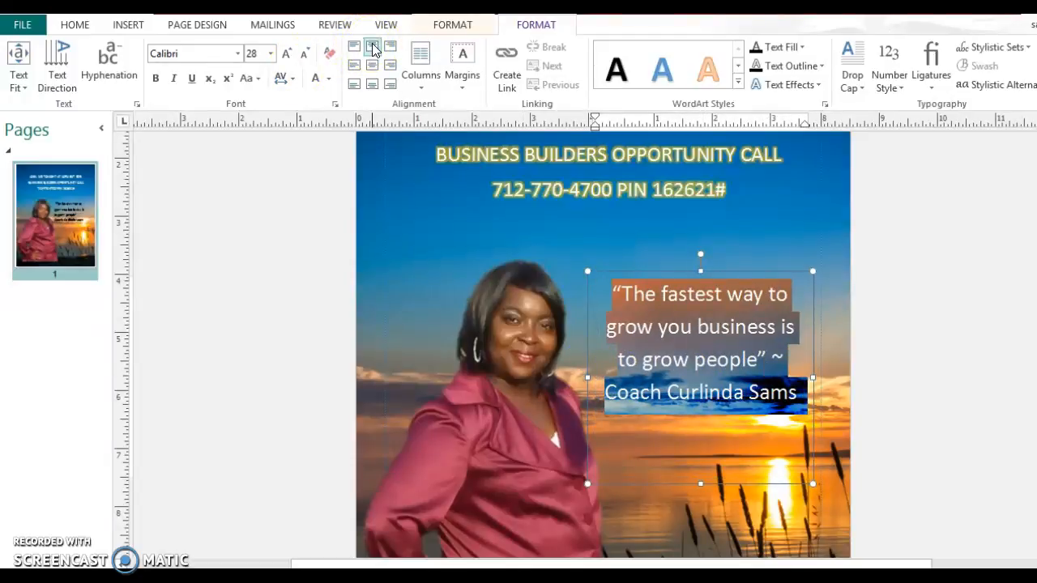
pyautogui.click(787, 360)
pyautogui.press('Delete')
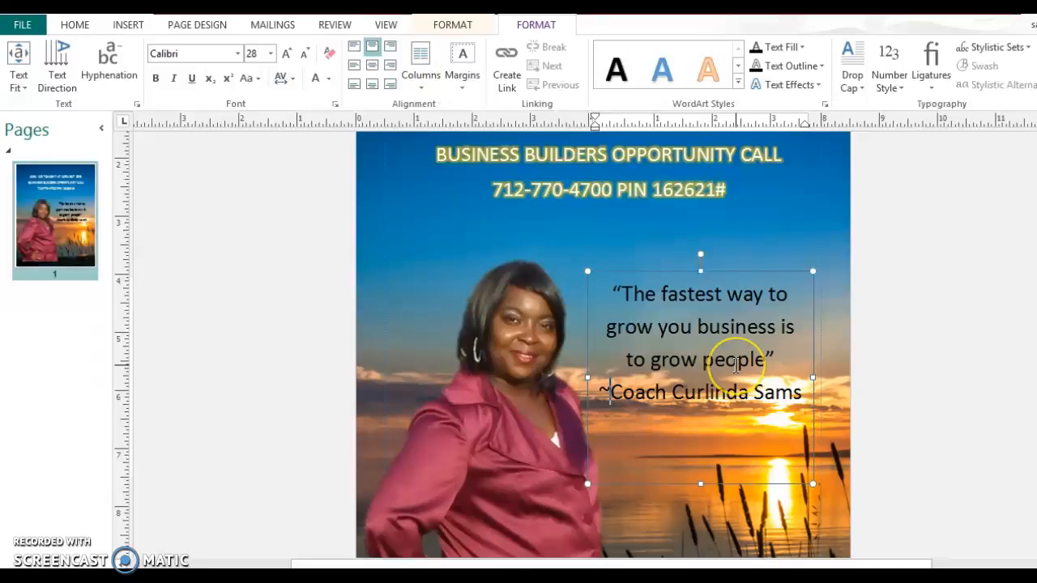
pyautogui.press('BackSpace')
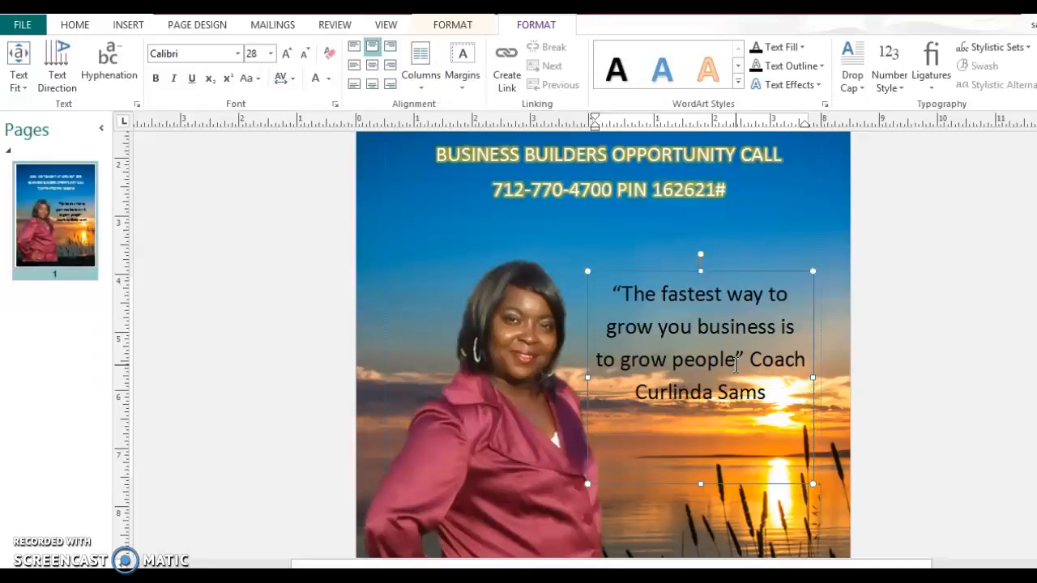
pyautogui.click(753, 359)
pyautogui.press('Return')
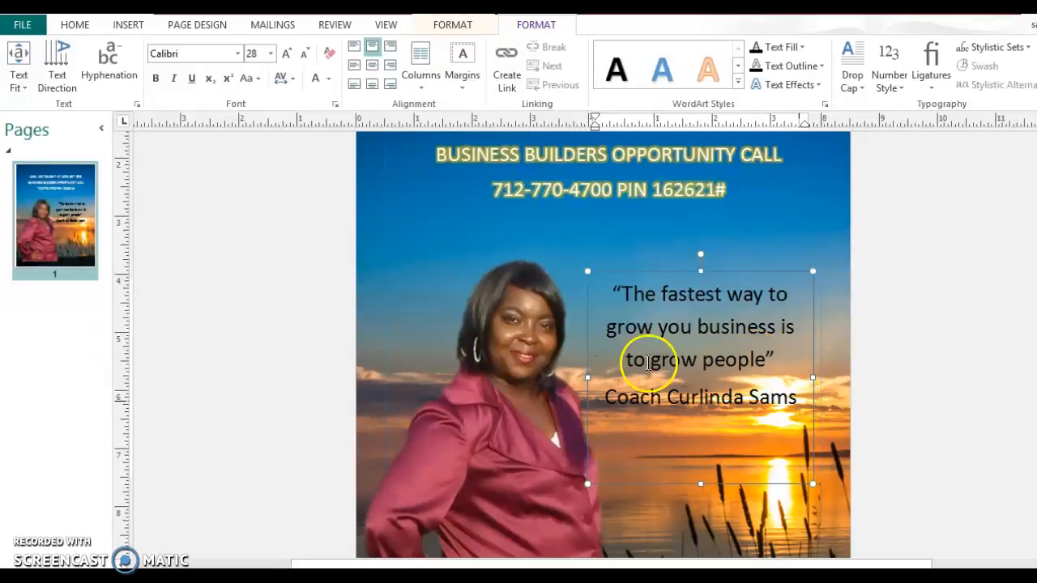
pyautogui.hotkey('ctrl', 'a')
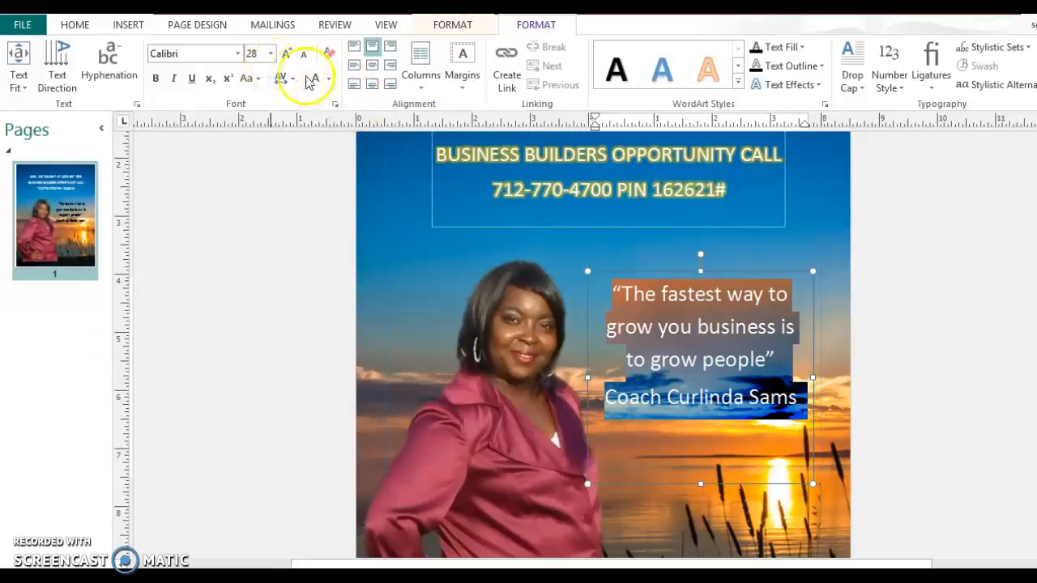
# - Make the quote text white with a blue glow effect
pyautogui.click(330, 80)
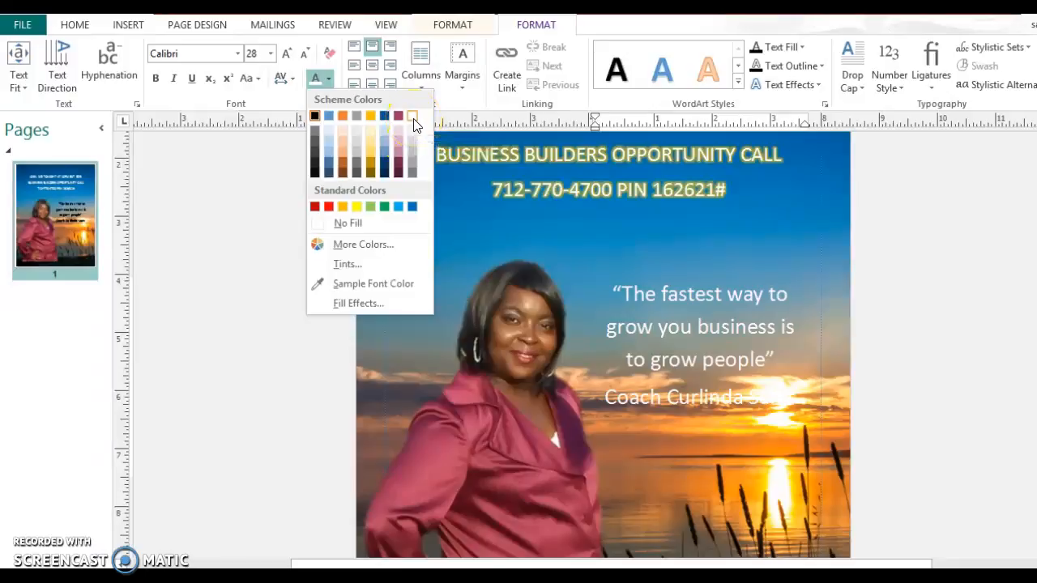
pyautogui.click(413, 123)
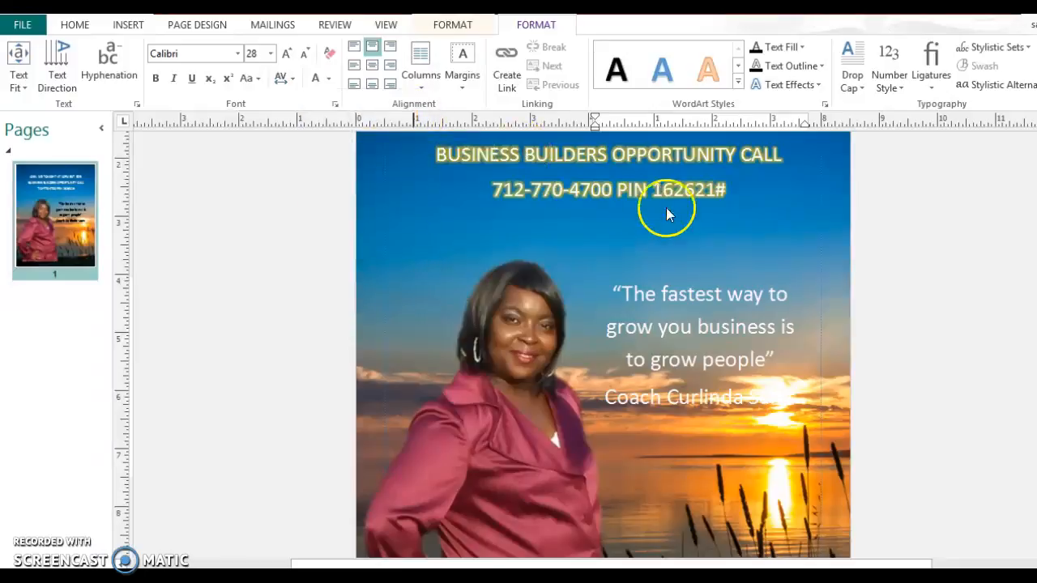
pyautogui.click(817, 86)
pyautogui.moveTo(830, 179)
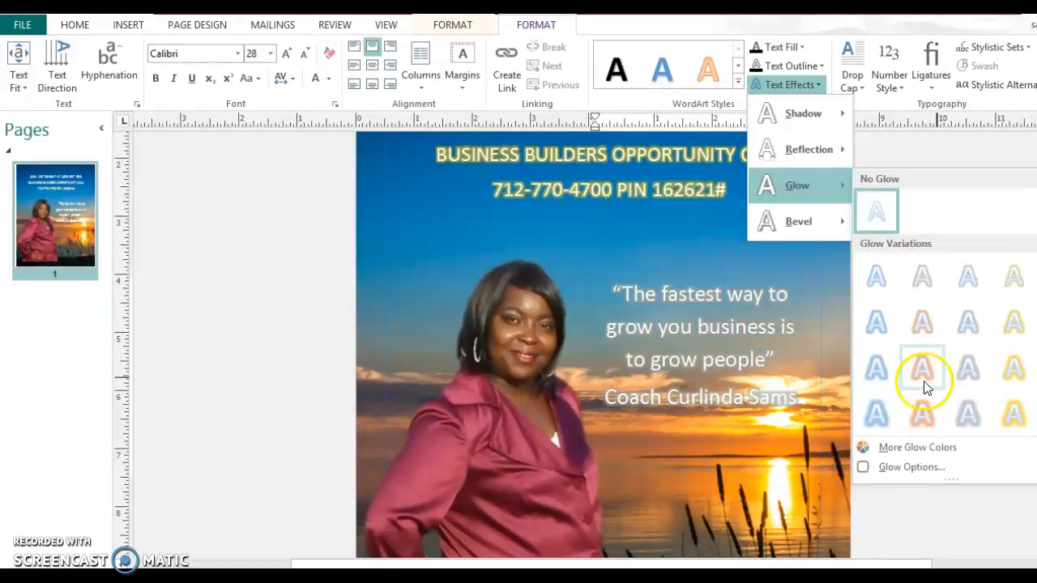
pyautogui.click(883, 387)
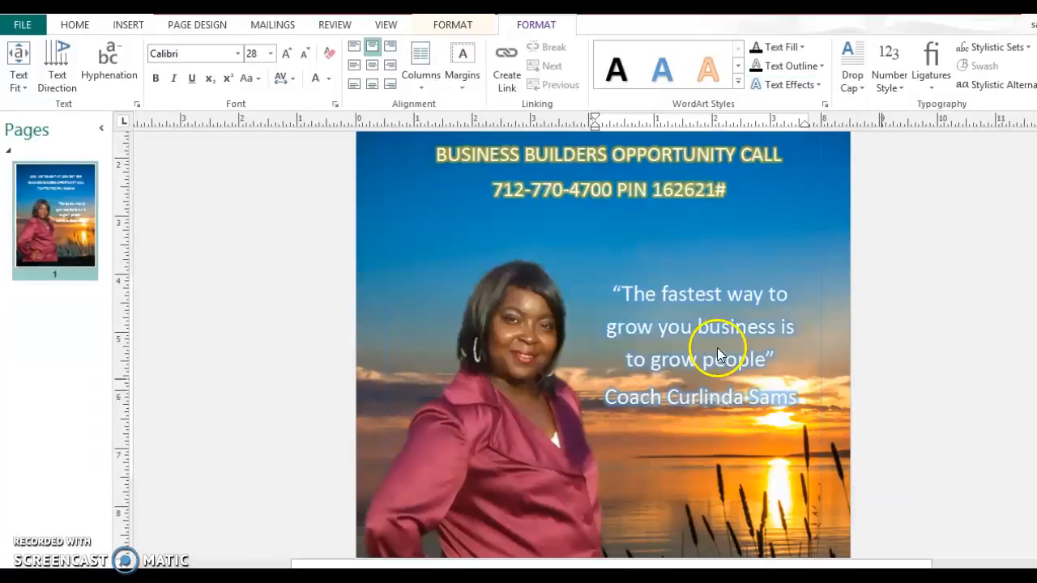
# - Nudge the quote box up slightly and recolour all its text dark purple
pyautogui.click(710, 270)
pyautogui.moveTo(711, 255); pyautogui.dragTo(710, 256)
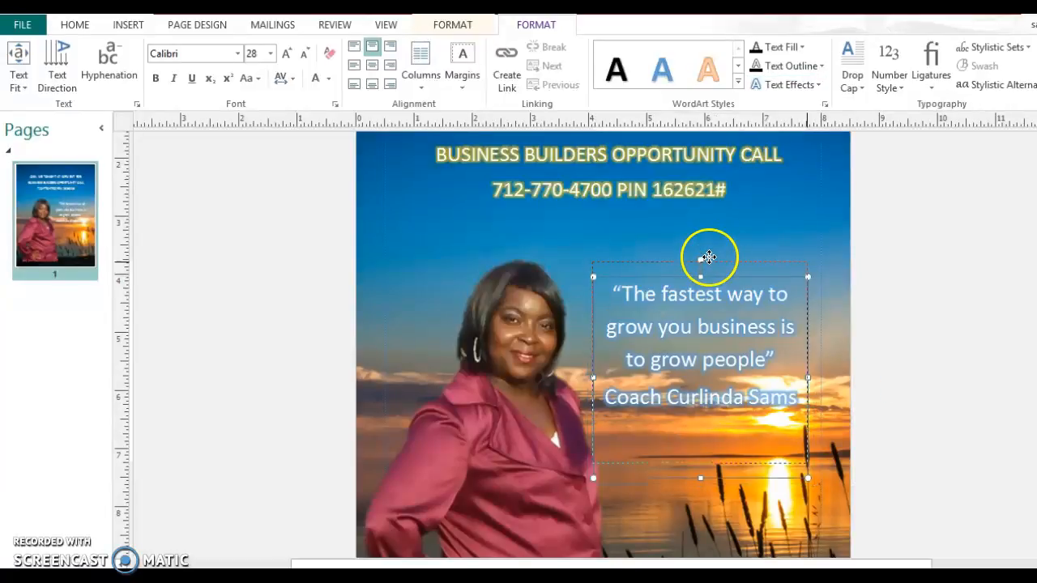
pyautogui.click(621, 299)
pyautogui.hotkey('ctrl', 'a')
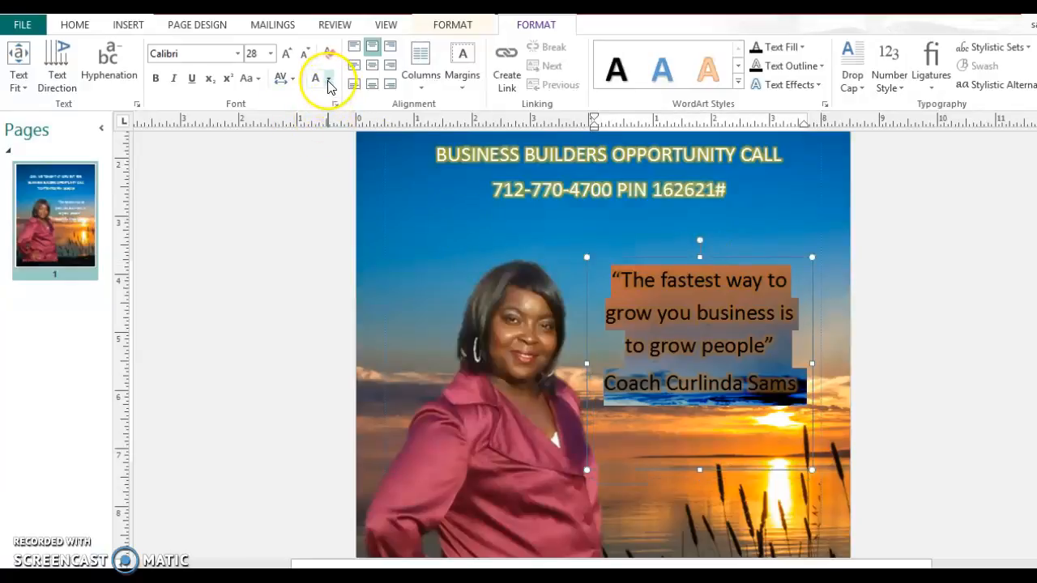
pyautogui.click(328, 80)
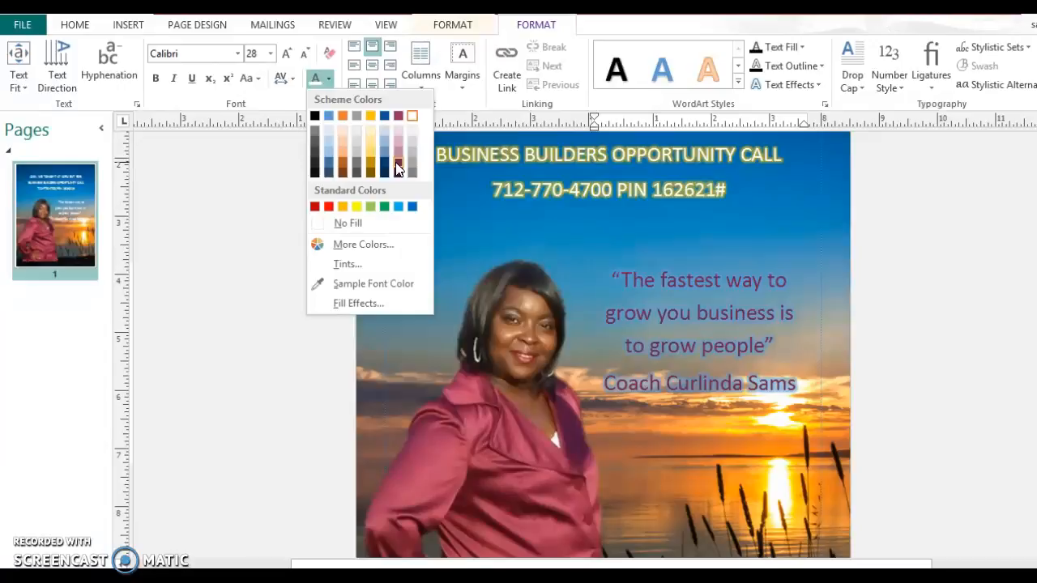
pyautogui.click(397, 168)
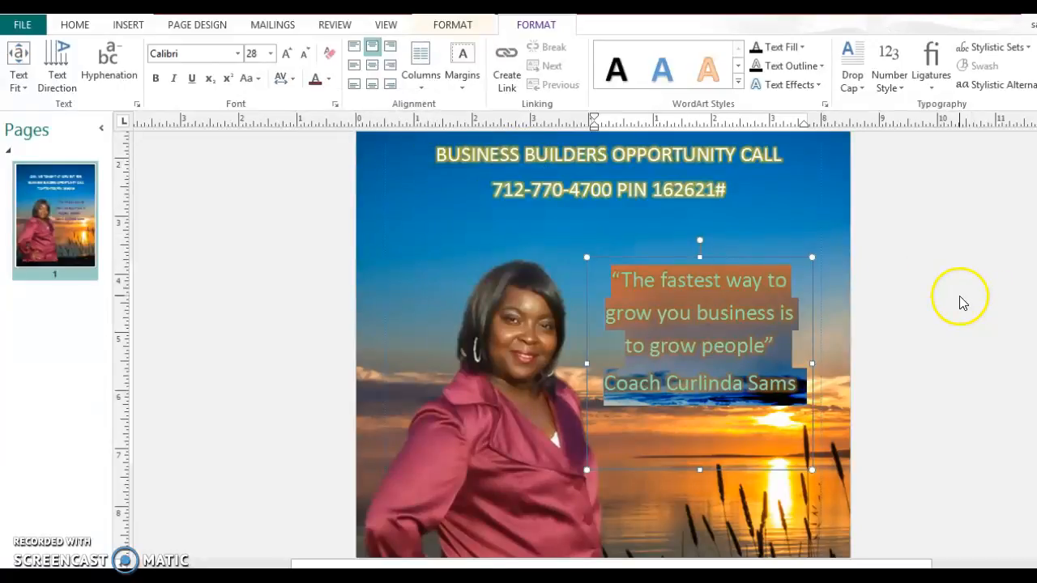
pyautogui.click(1035, 194)
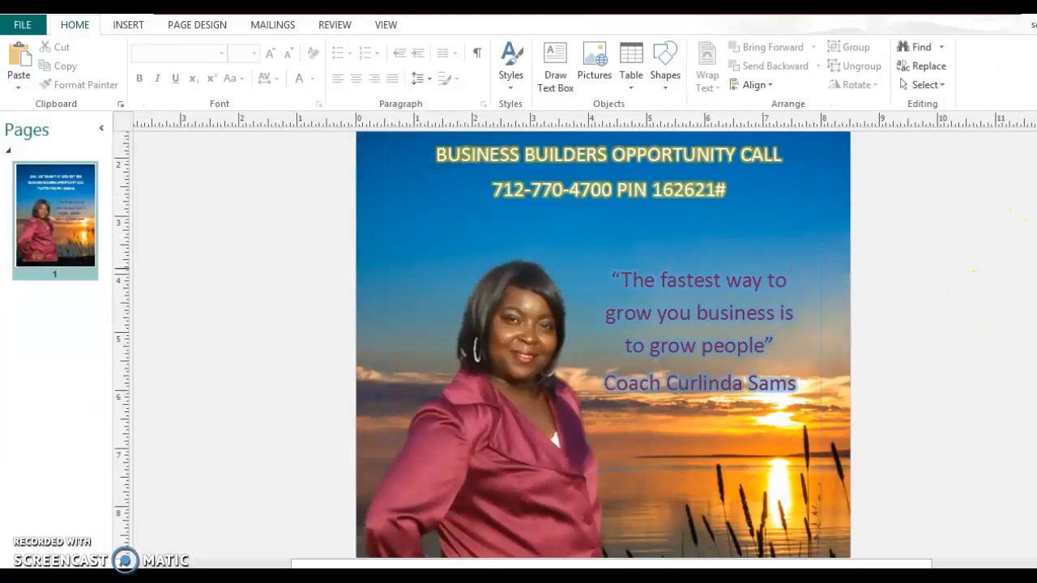
pyautogui.scroll(-2, 603, 344)
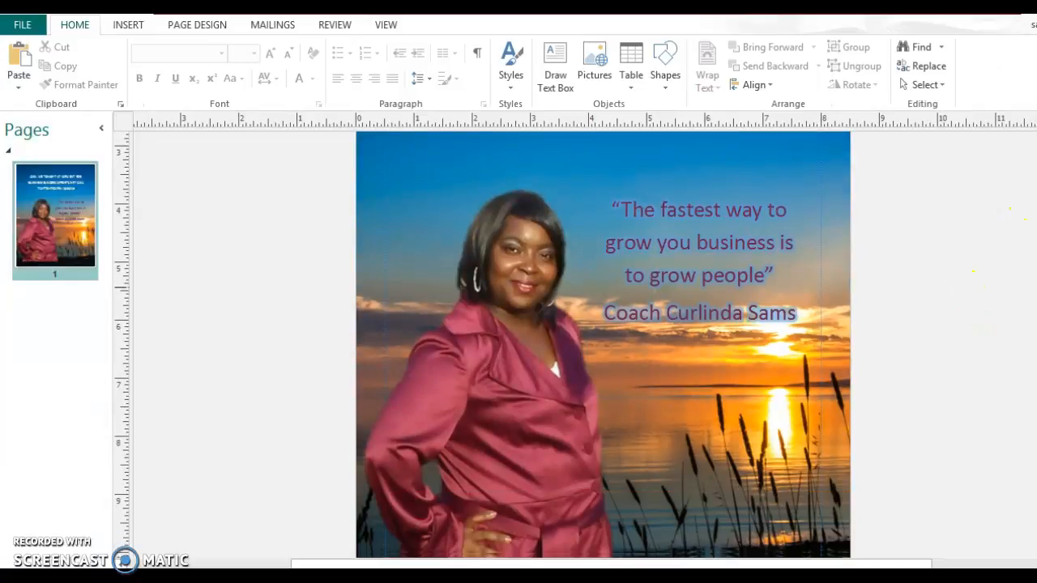
pyautogui.scroll(2, 603, 345)
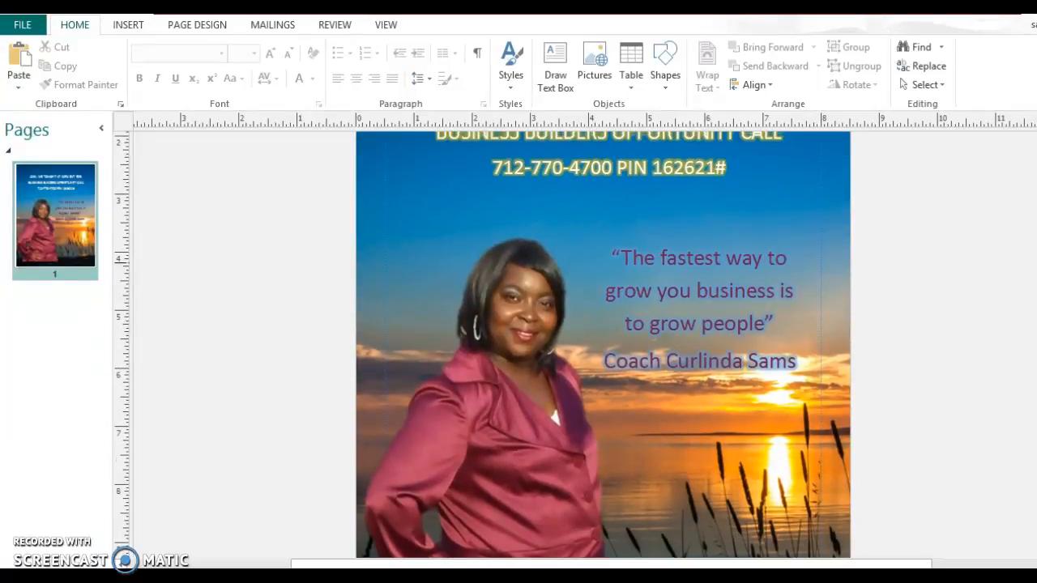
pyautogui.scroll(3, 603, 344)
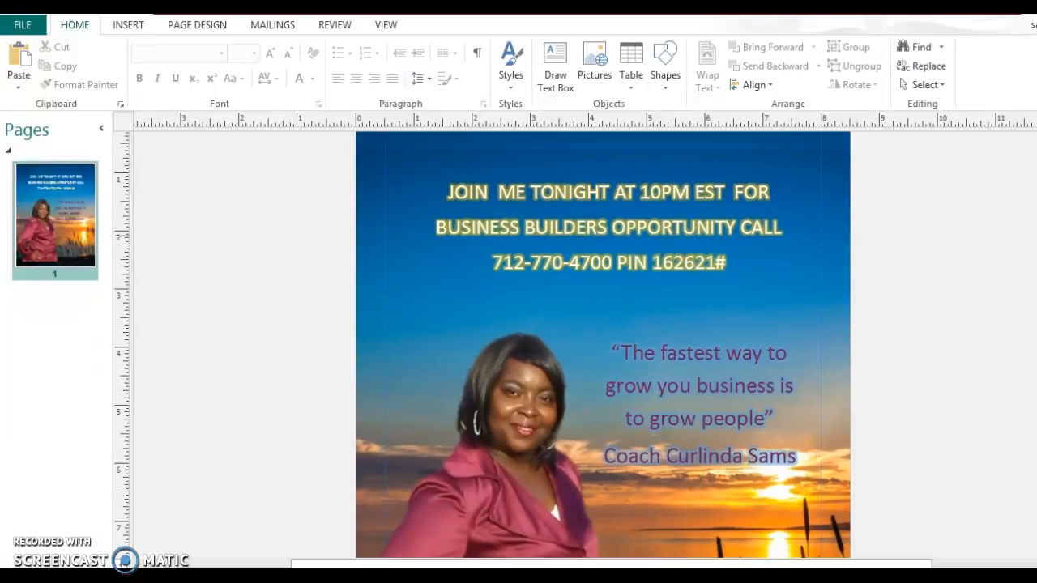
pyautogui.scroll(-1, 603, 344)
pyautogui.scroll(1, 602, 344)
pyautogui.scroll(-1, 603, 344)
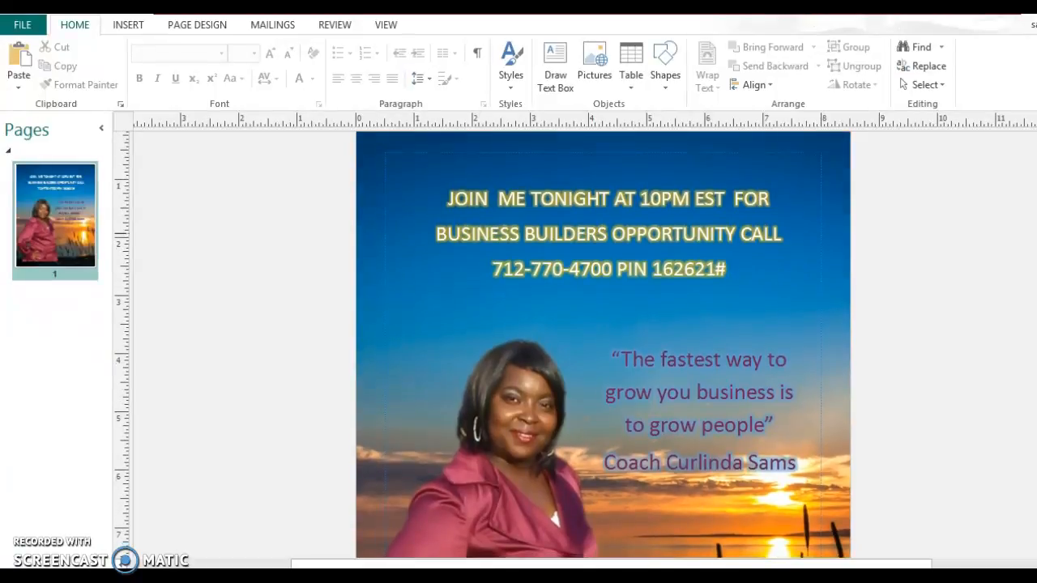
pyautogui.scroll(-1, 603, 344)
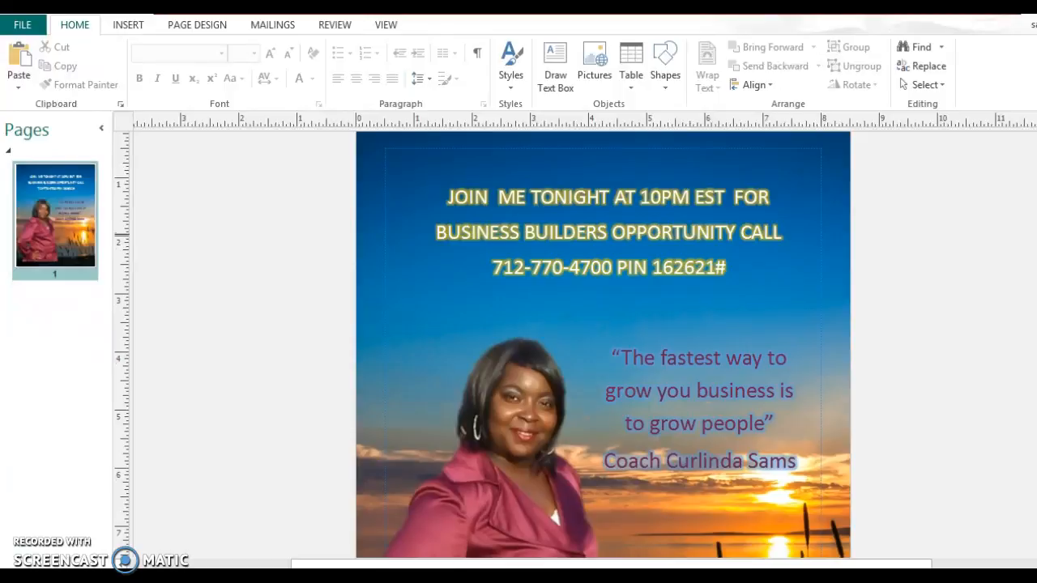
pyautogui.scroll(-1, 603, 344)
pyautogui.scroll(-1, 602, 344)
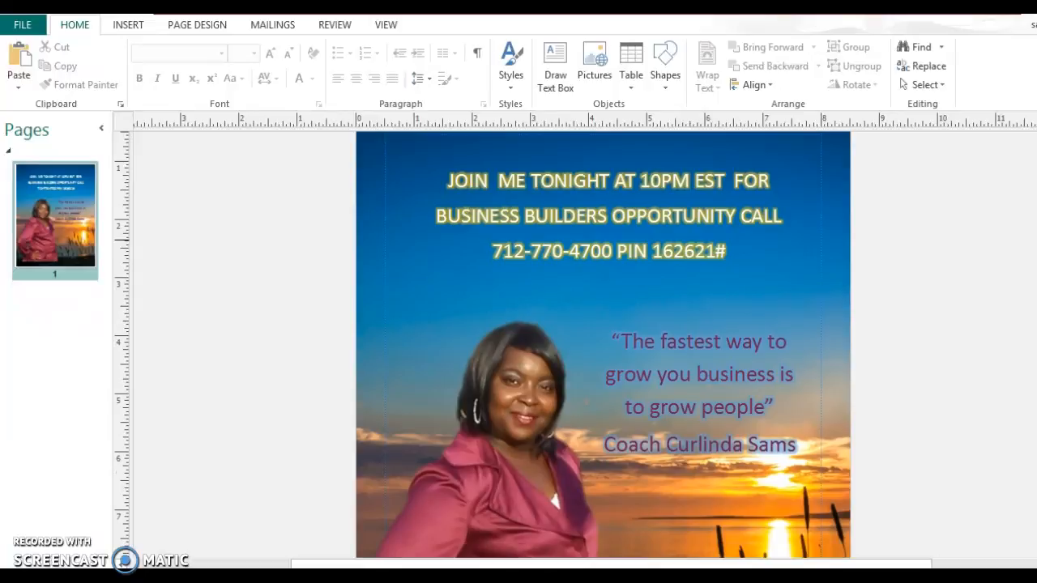
pyautogui.scroll(-1, 603, 344)
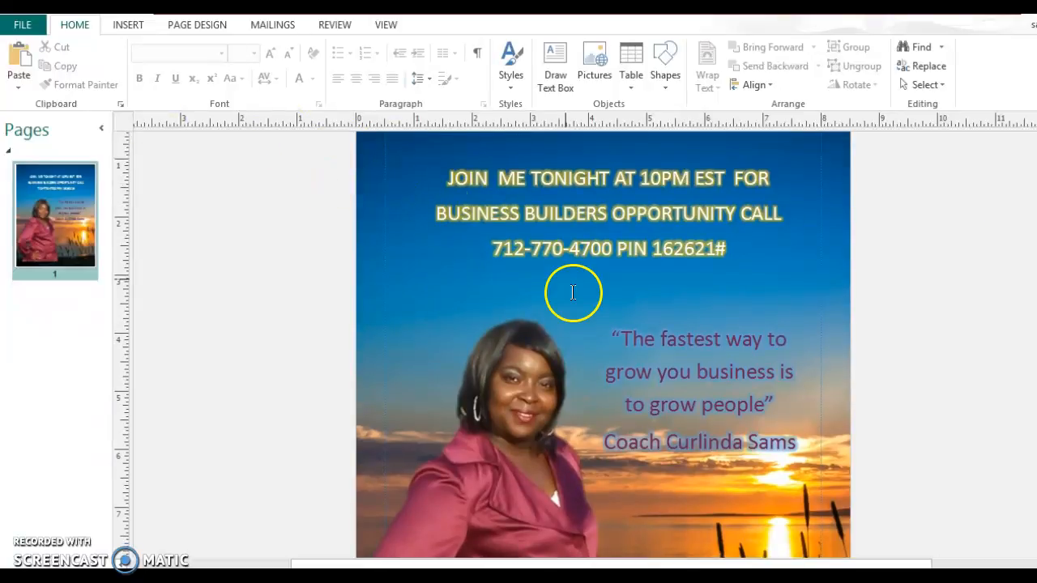
pyautogui.click(25, 26)
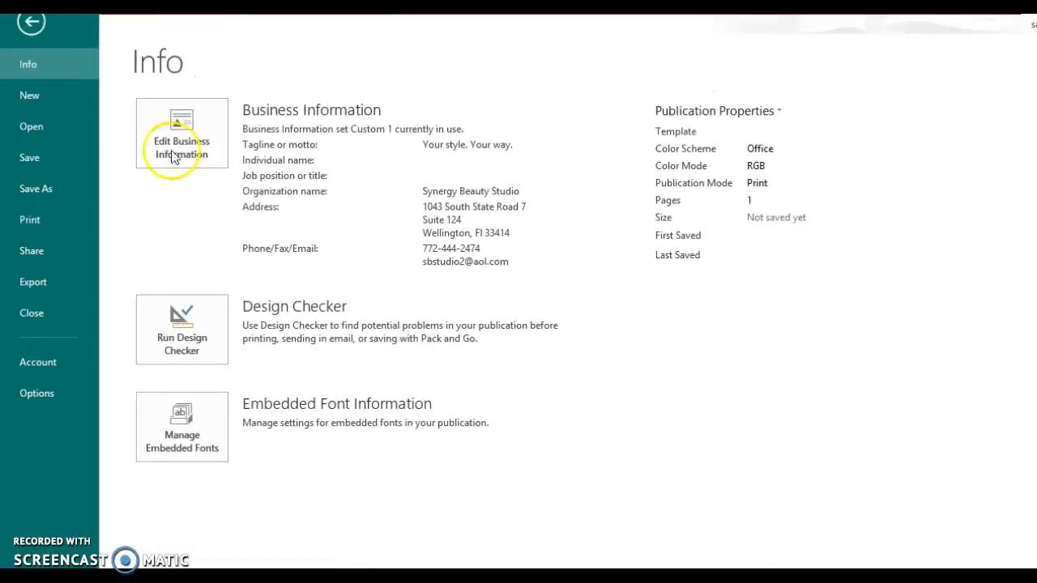
# - Open Save As and browse to the Pictures > vidadivina folder
pyautogui.click(36, 188)
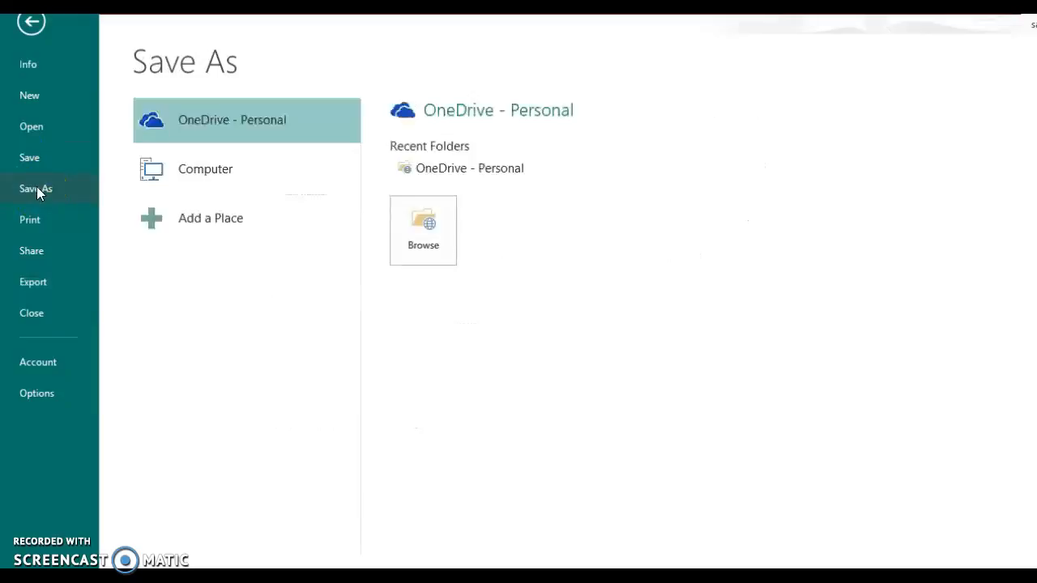
pyautogui.click(209, 185)
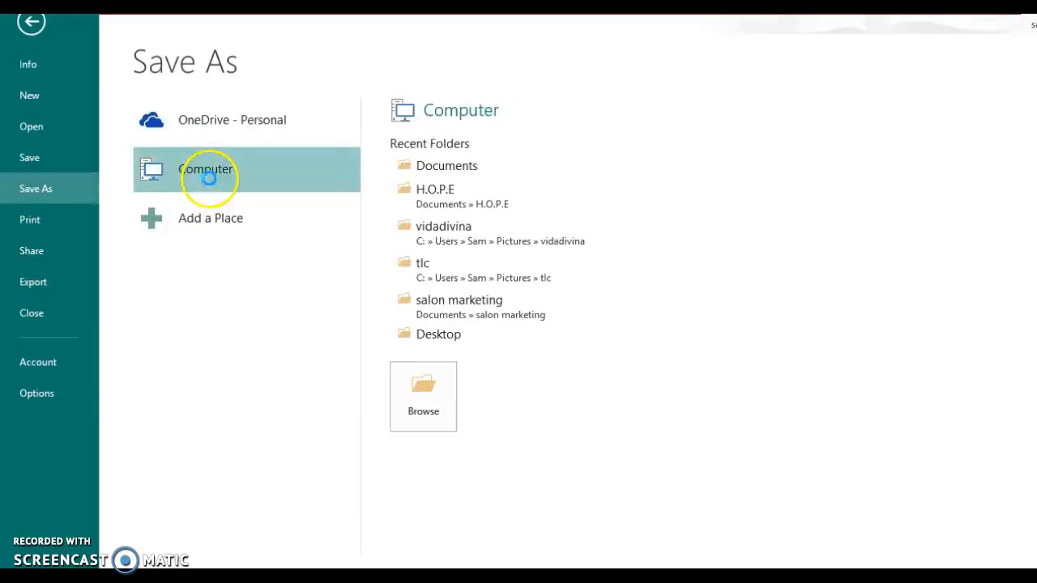
pyautogui.click(437, 231)
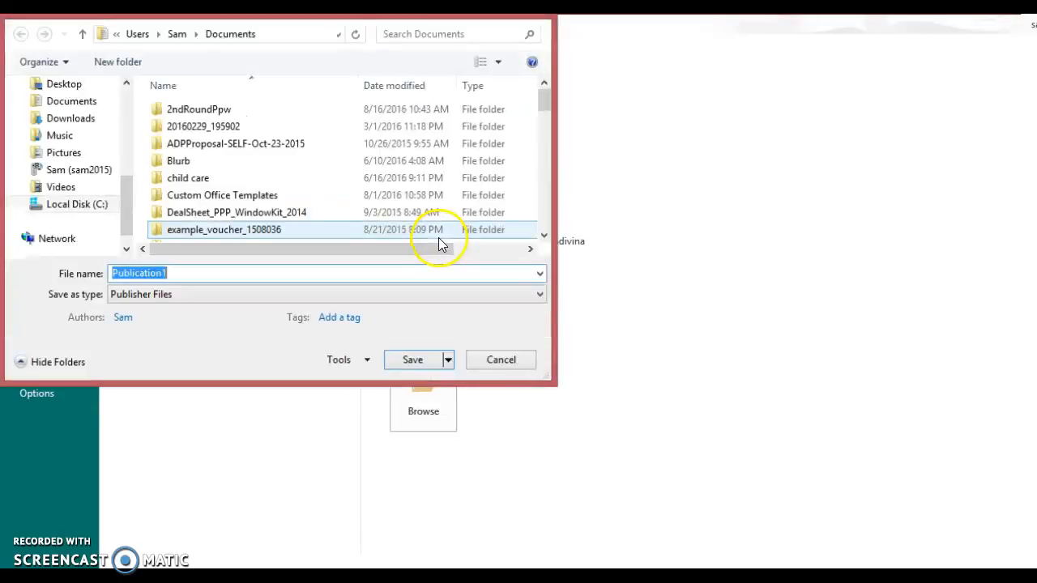
pyautogui.click(73, 157)
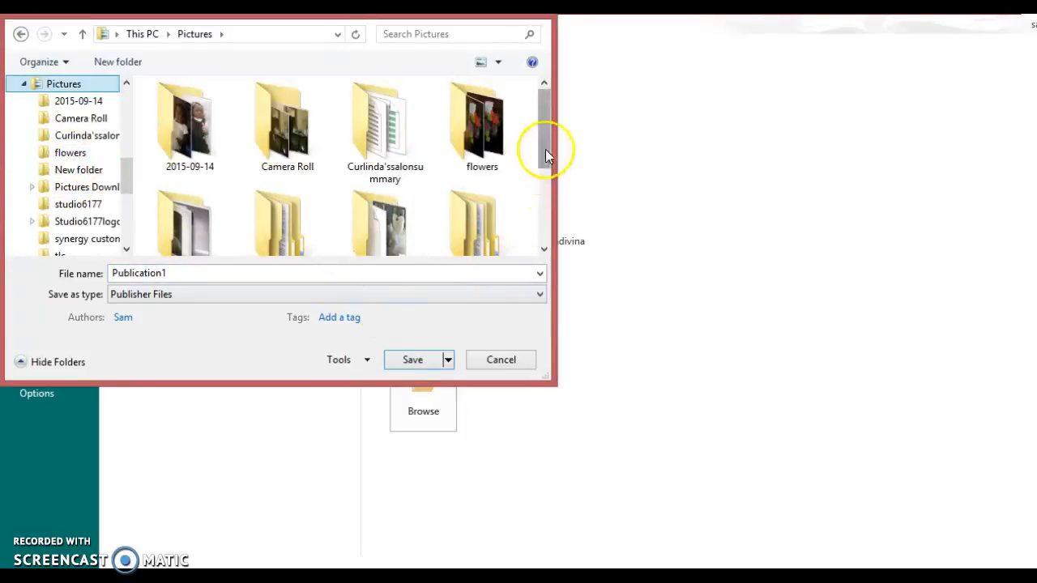
pyautogui.moveTo(545, 150); pyautogui.dragTo(543, 219)
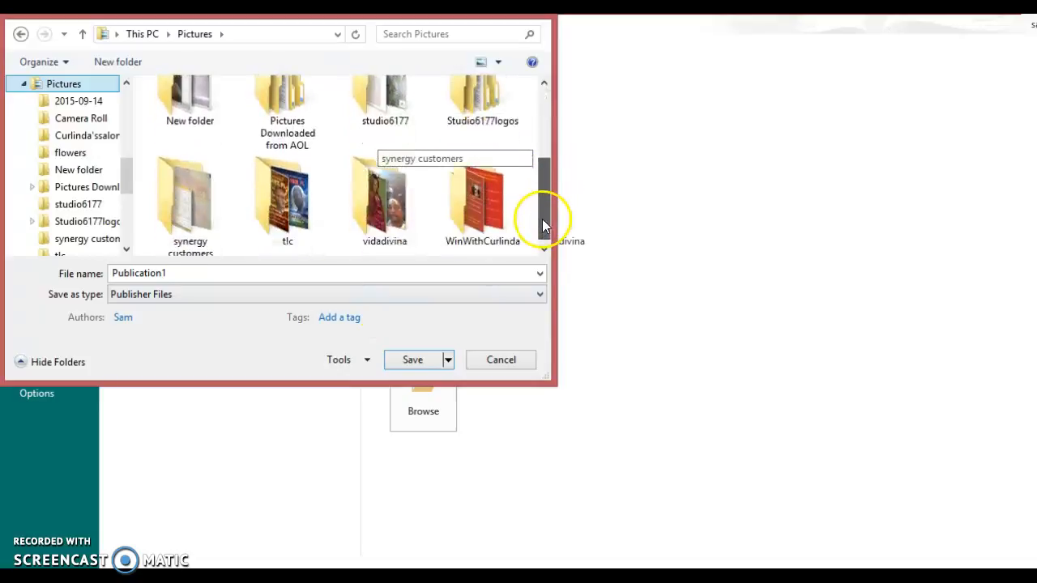
pyautogui.click(406, 217)
pyautogui.doubleClick(406, 217)
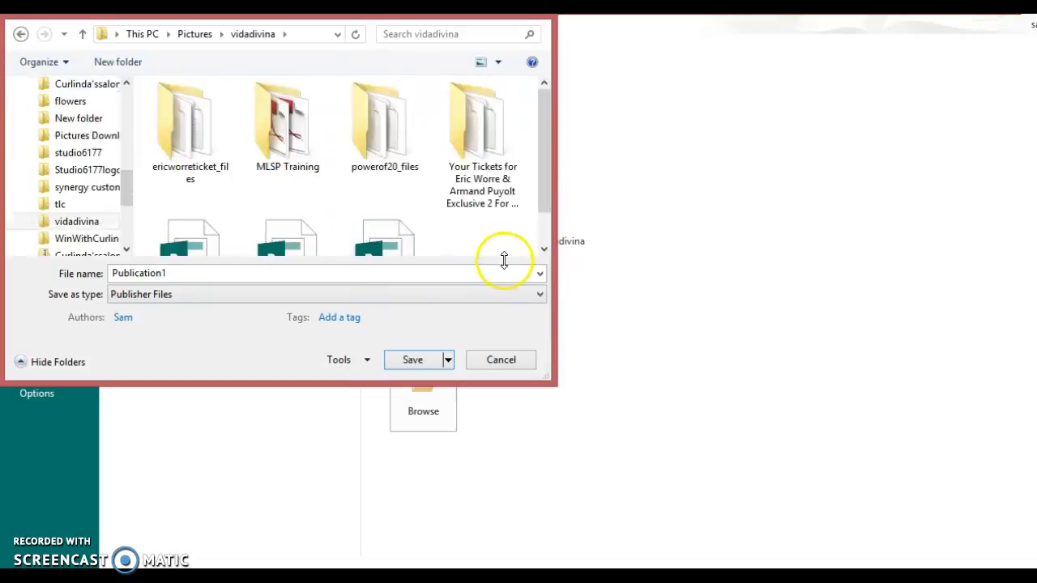
# - Name the file 'sample photo' and save it as a JPEG image
pyautogui.click(539, 278)
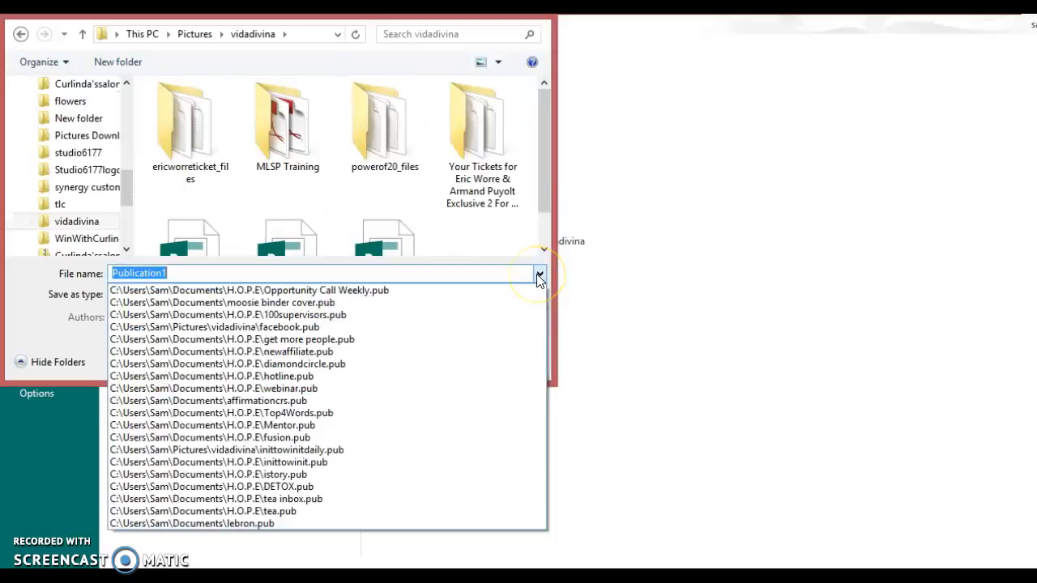
pyautogui.click(588, 247)
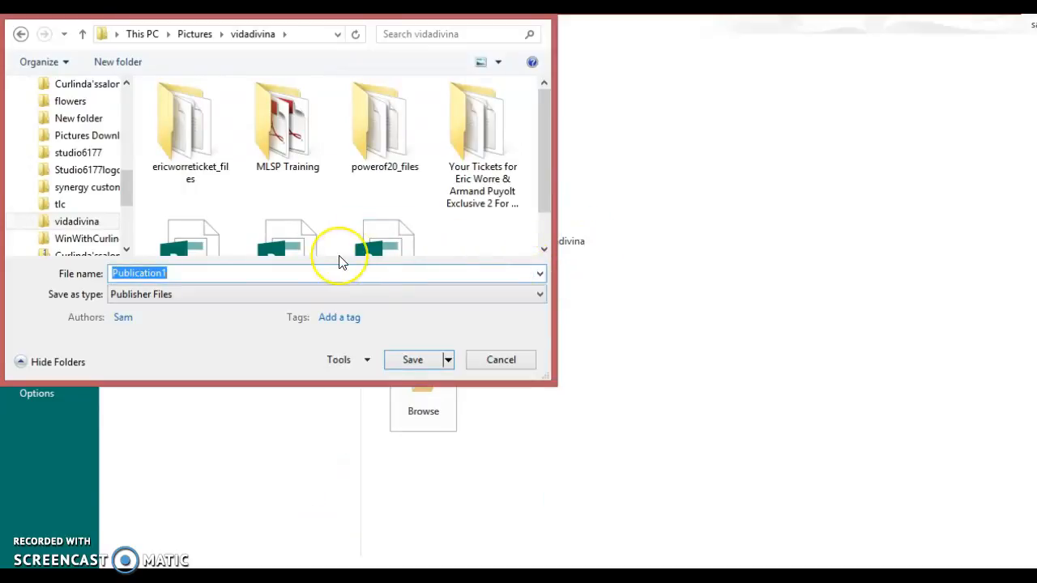
pyautogui.write('sample photo')
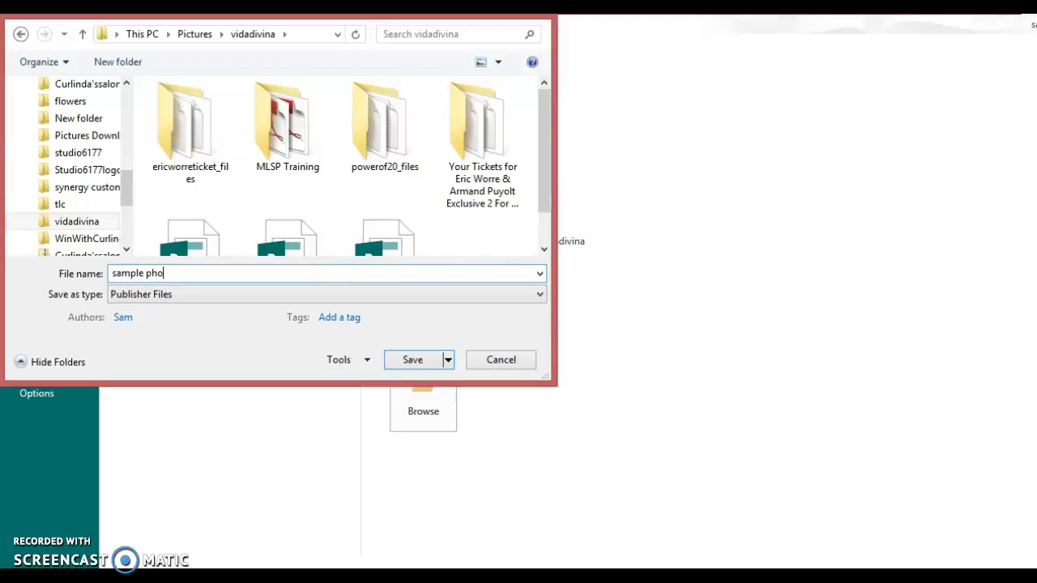
pyautogui.click(539, 295)
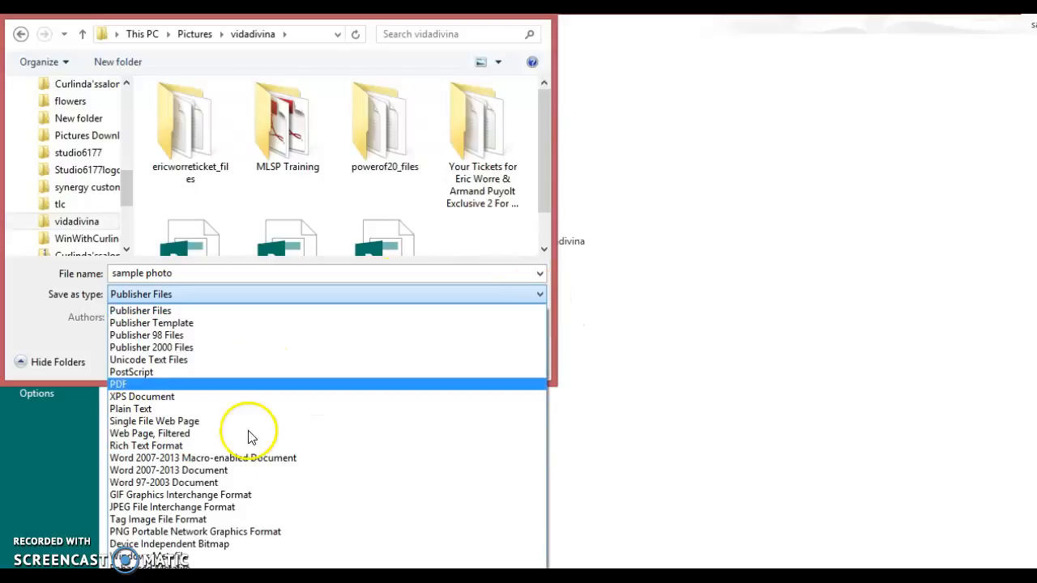
pyautogui.click(224, 507)
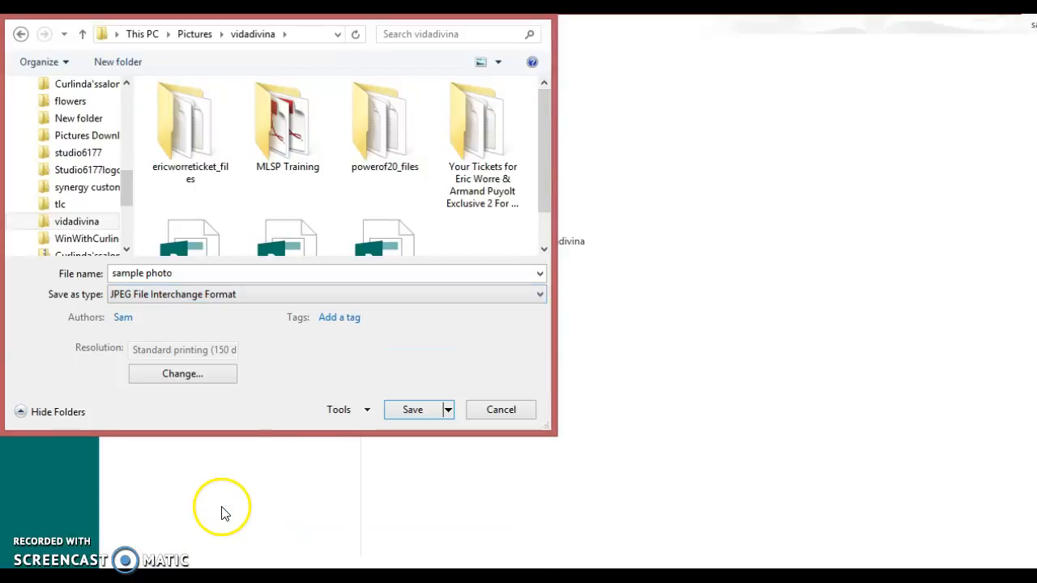
pyautogui.click(413, 408)
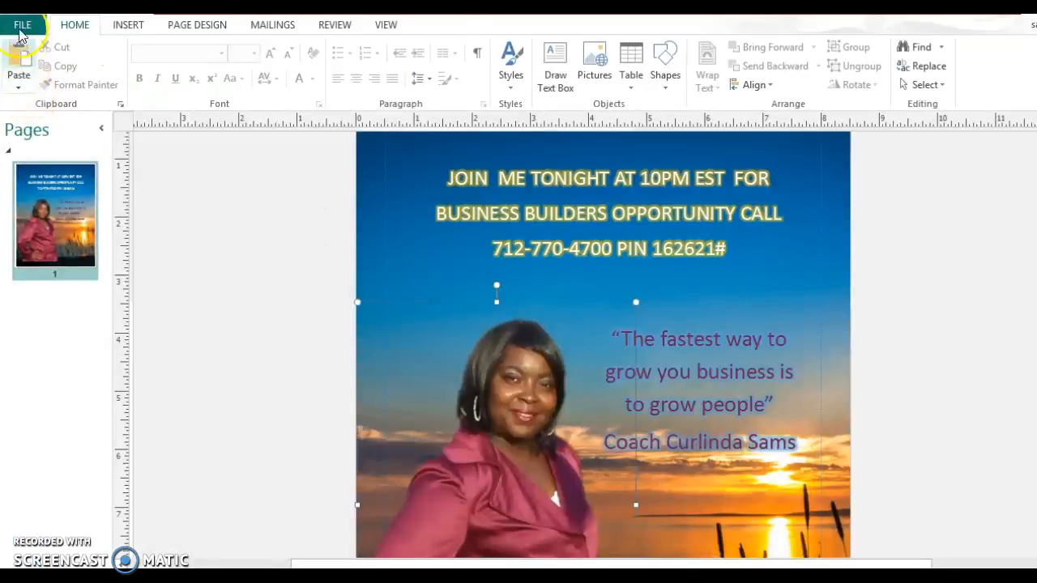
# - Save a Publisher-file copy of the flyer in the H.O.P.E folder, name beginning 'sam'
pyautogui.click(23, 30)
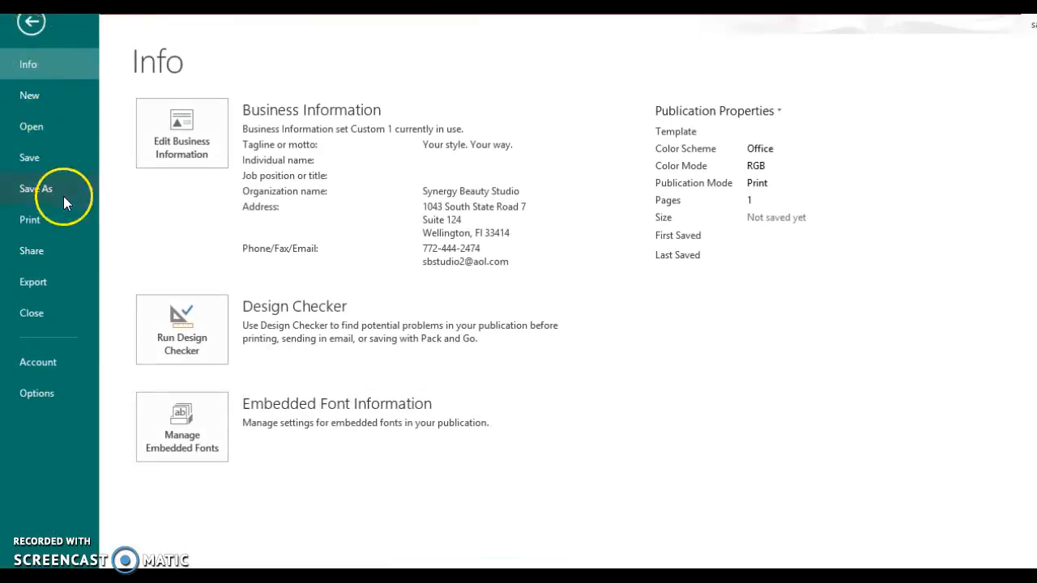
pyautogui.click(52, 197)
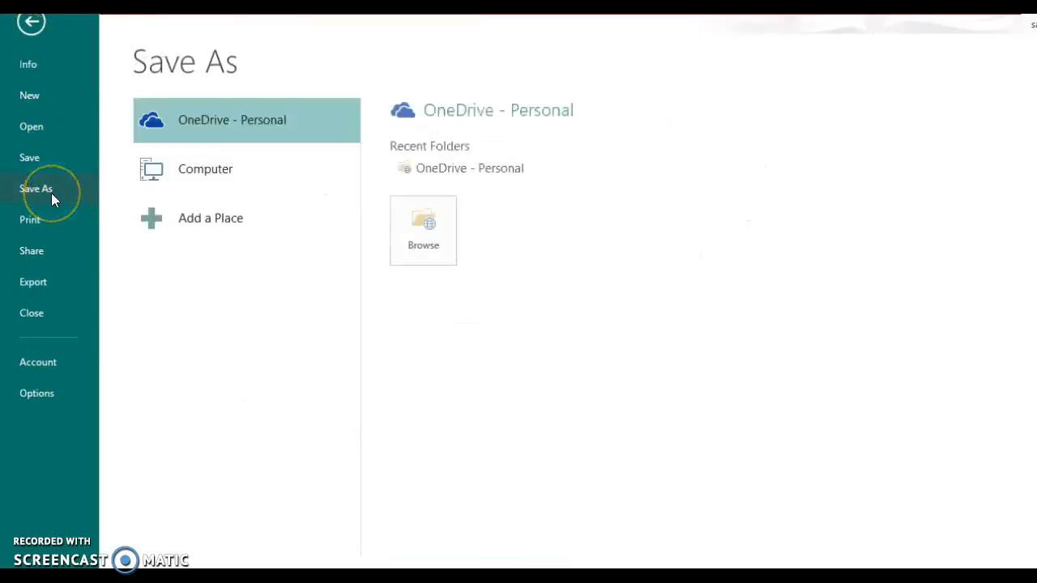
pyautogui.click(235, 177)
pyautogui.click(444, 167)
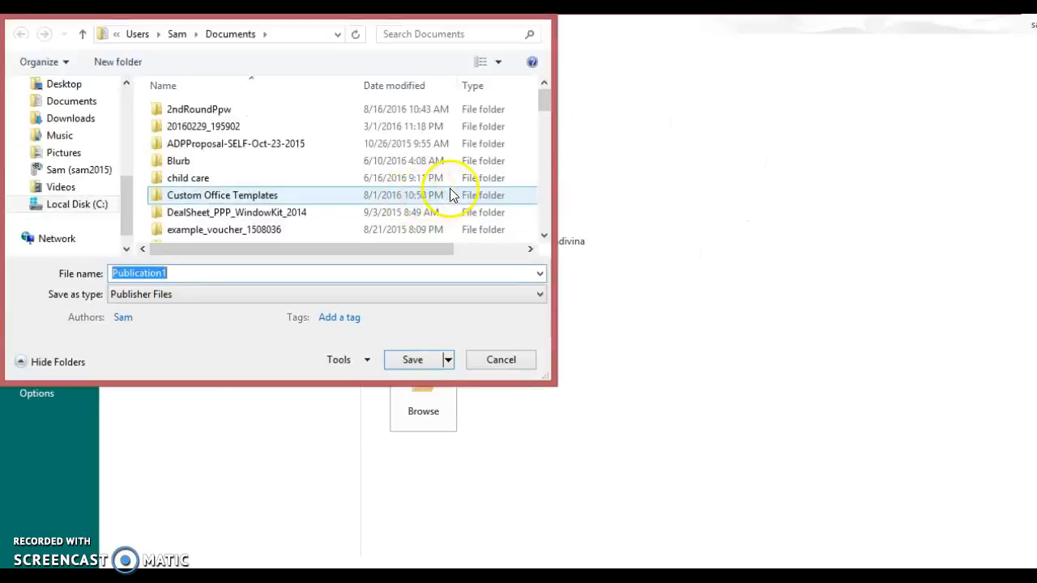
pyautogui.click(534, 12)
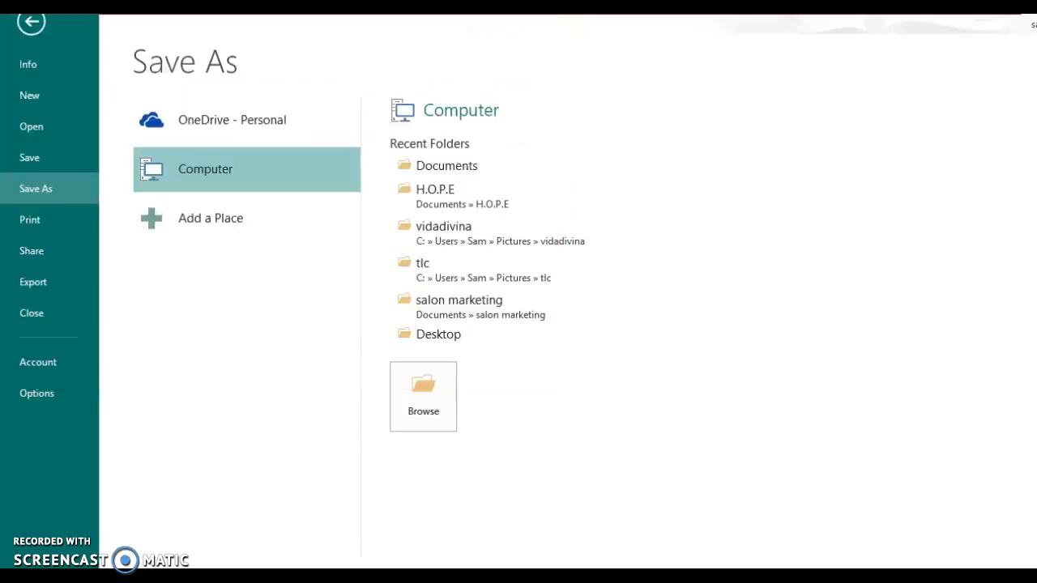
pyautogui.click(431, 198)
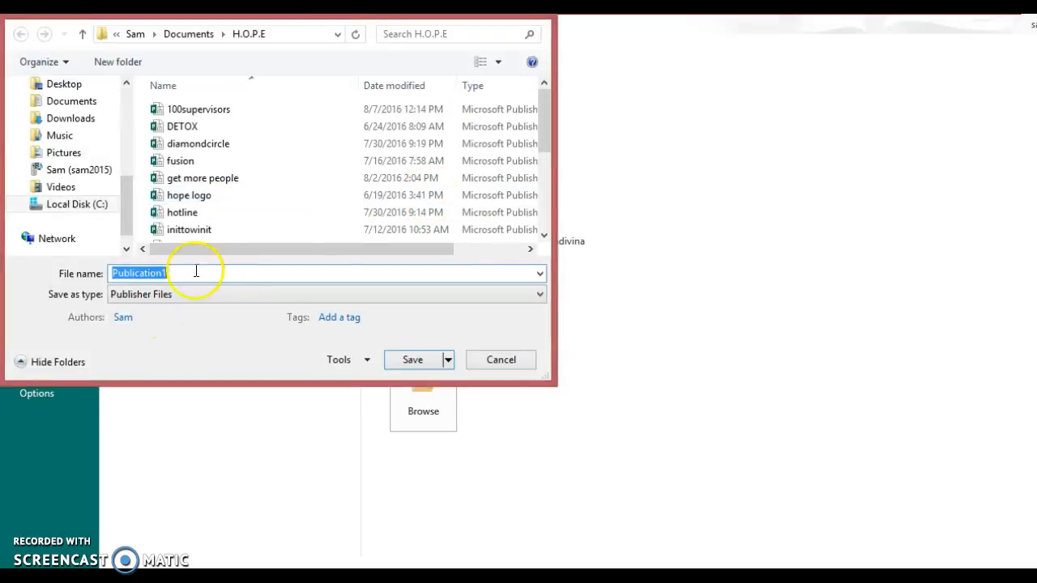
pyautogui.write('sample')
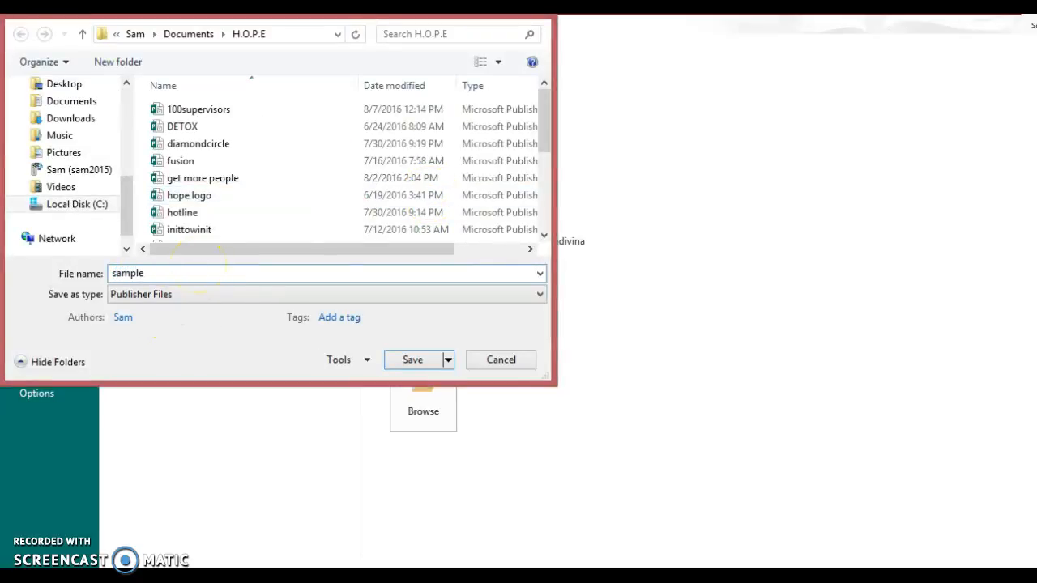
pyautogui.click(410, 359)
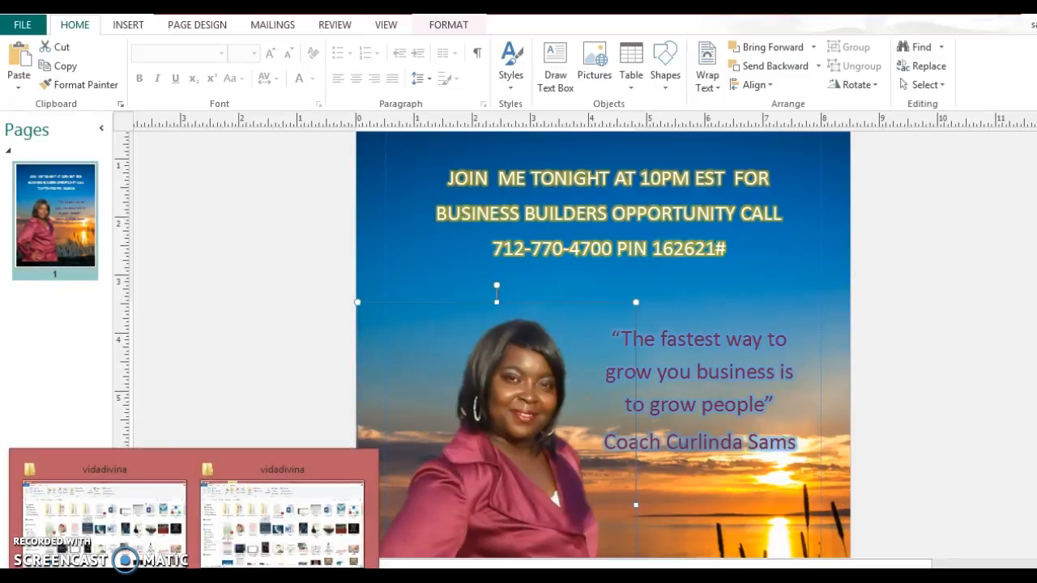
pyautogui.click(920, 285)
pyautogui.click(901, 412)
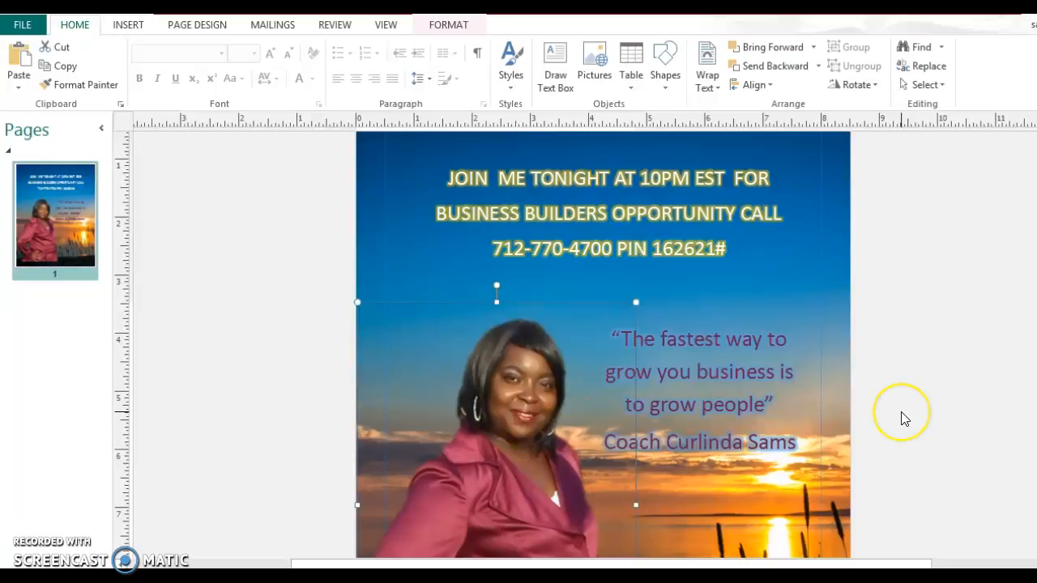